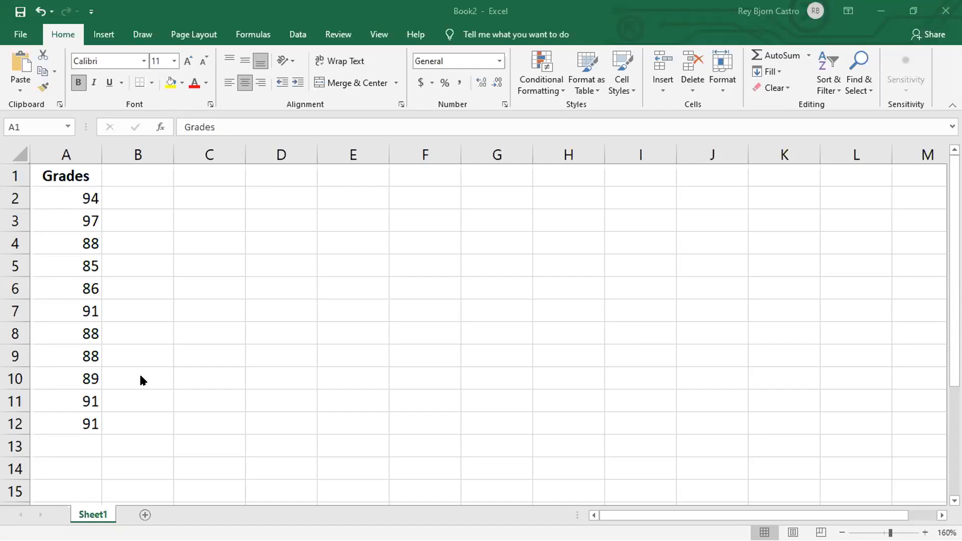
Step: Enter the heading "Measures of Central Tendency" in cell C1 and make it bold across C1:E1
scroll(141, 376, up, 1)
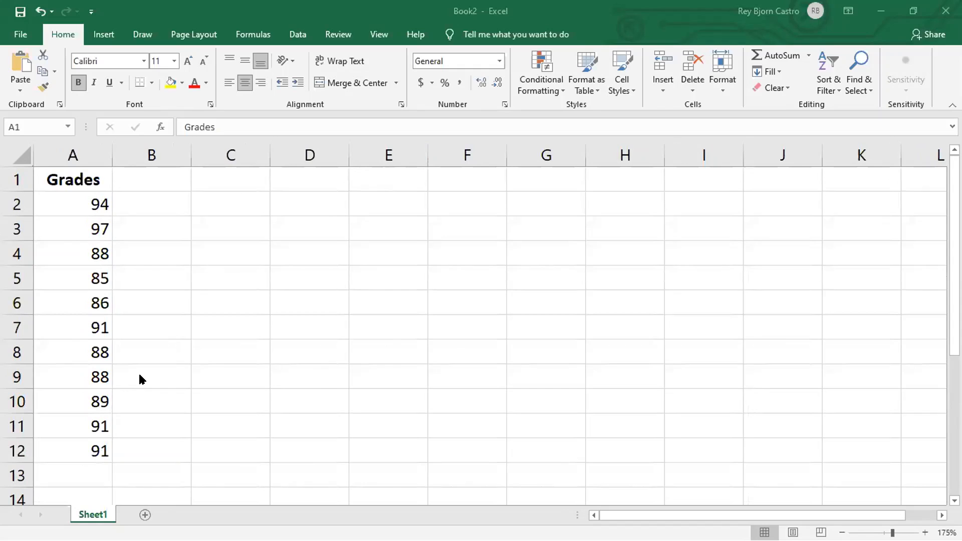
click(207, 202)
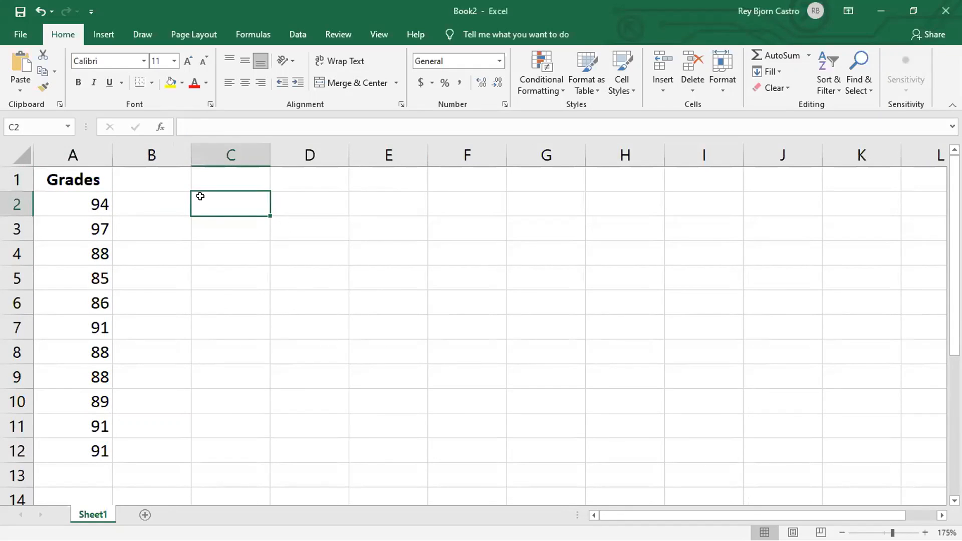
click(230, 185)
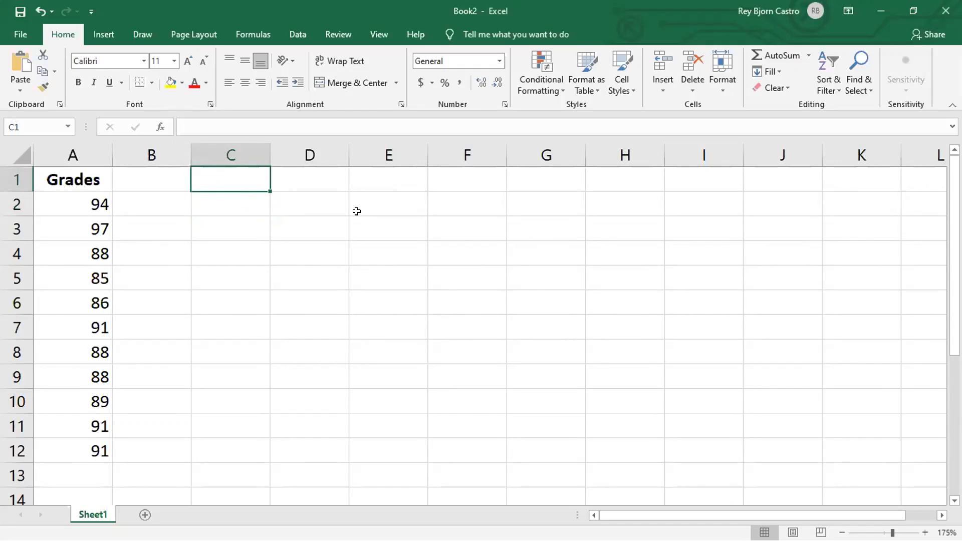
text(Measures of C)
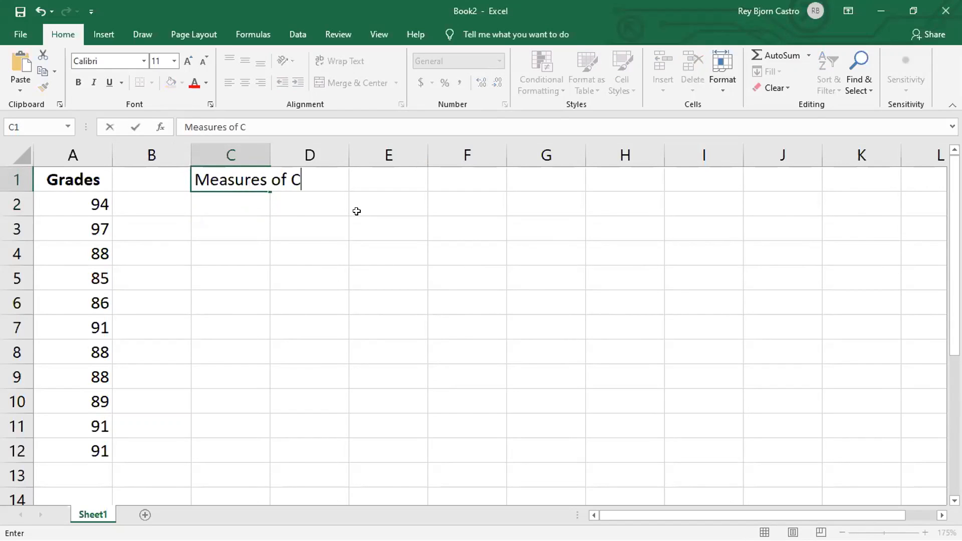
text(entral Tendency)
key(Return)
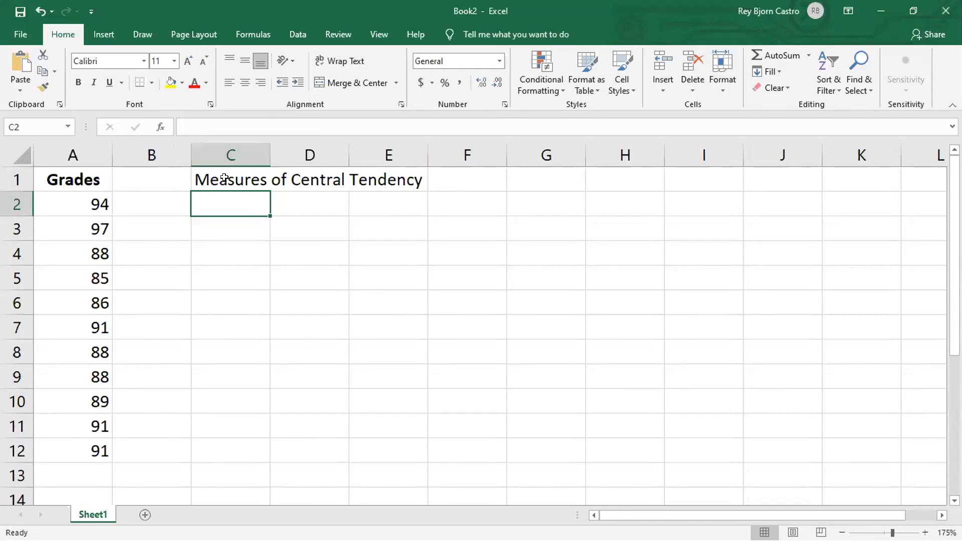
drag(224, 179, 386, 167)
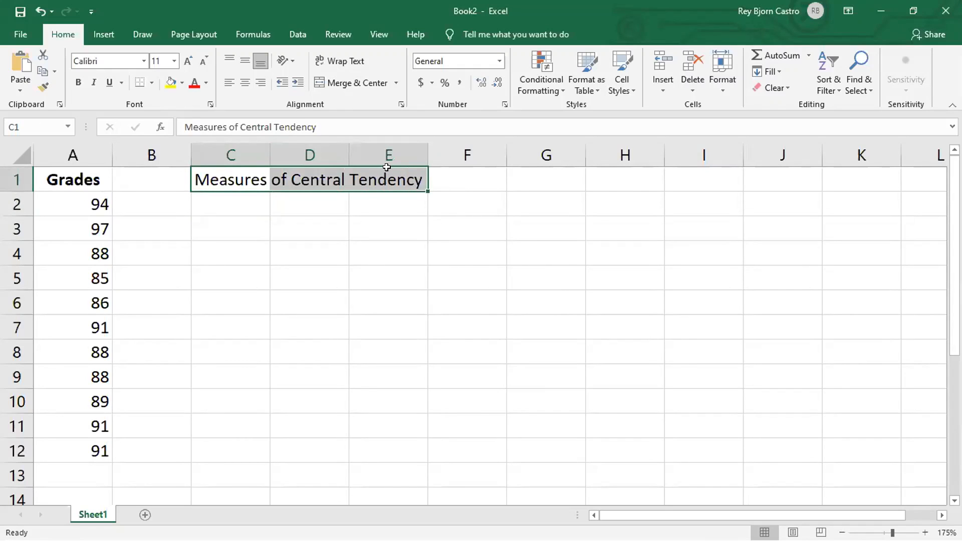
key(ctrl+b)
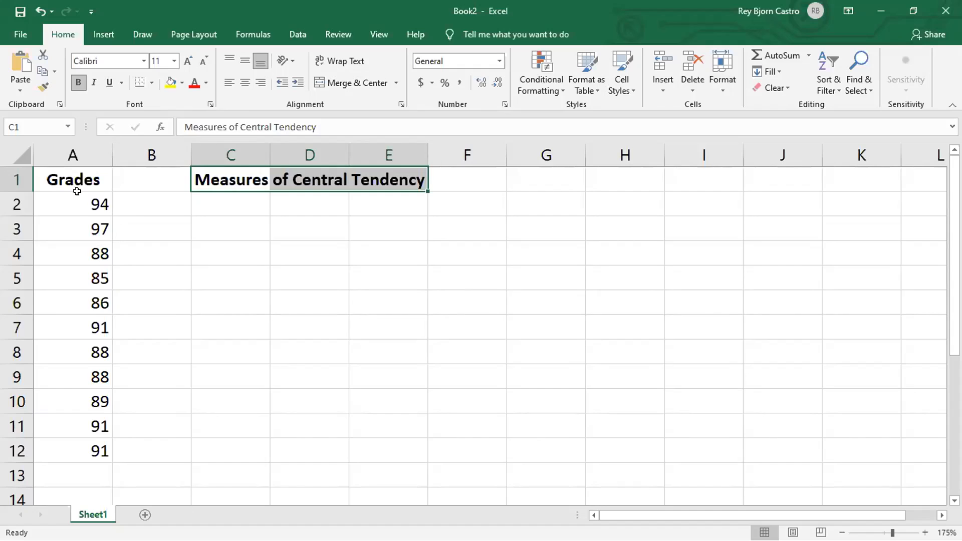
Step: Enter the labels Mean, Median and Mode in cells C2 to C4 under the heading
click(241, 197)
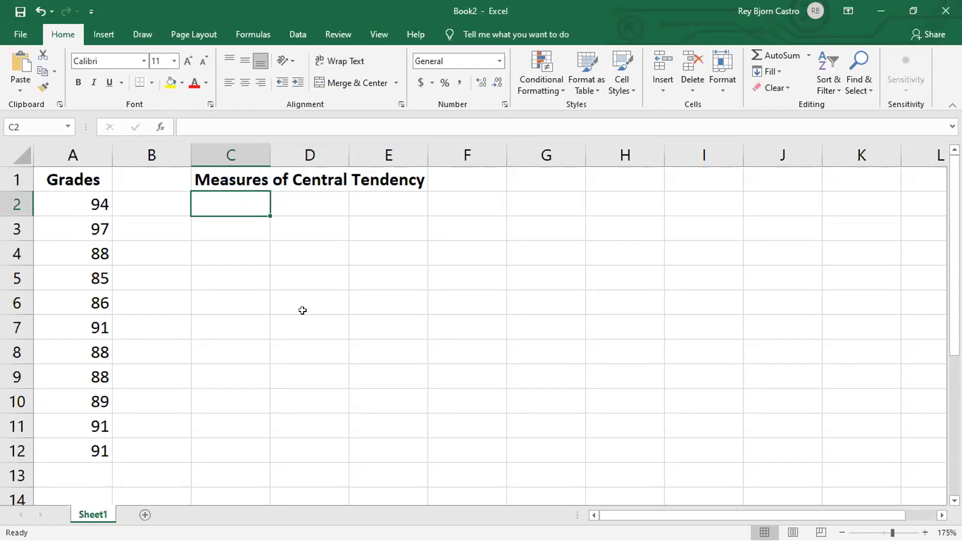
text(Mean)
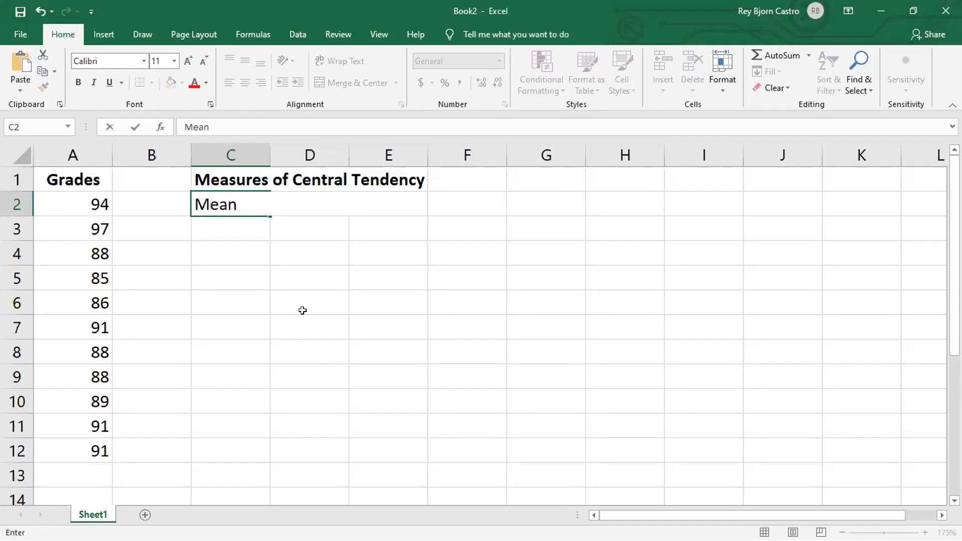
key(Return)
text(Median)
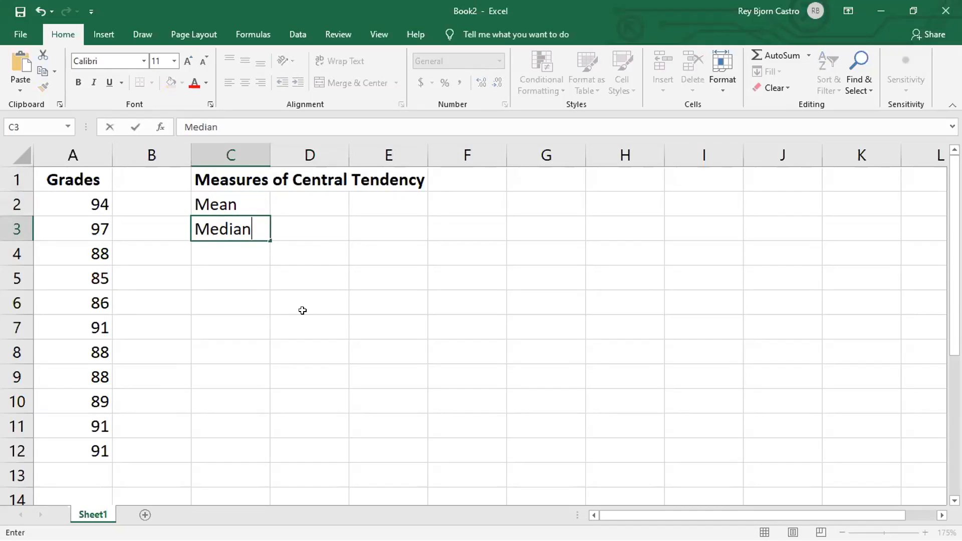
key(Return)
text(Mode)
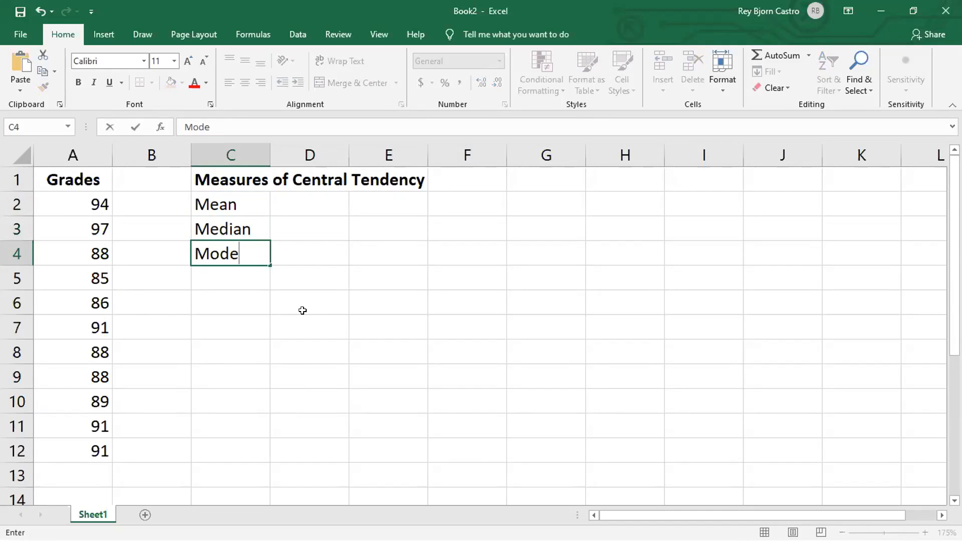
key(Up)
key(Up)
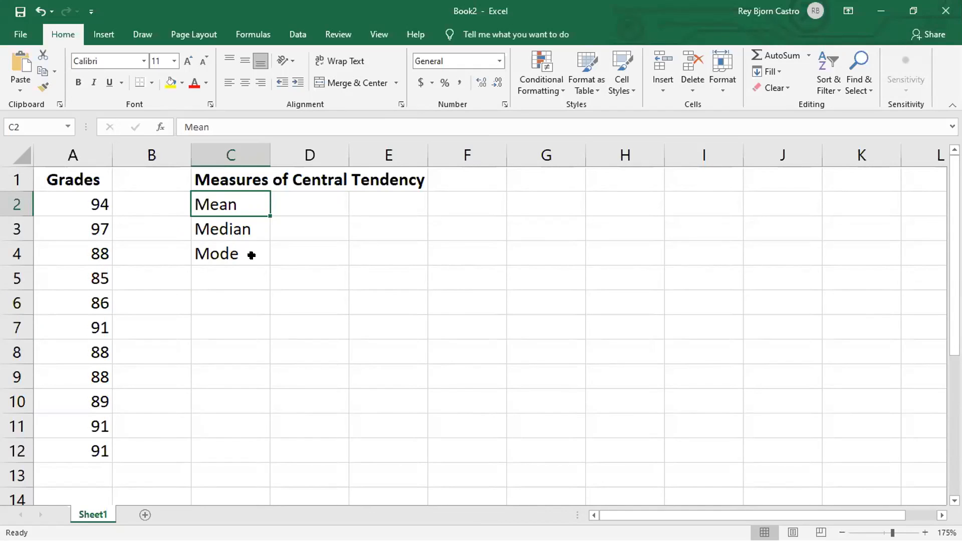
Step: Change the last grade, in cell A12, to 90
click(100, 448)
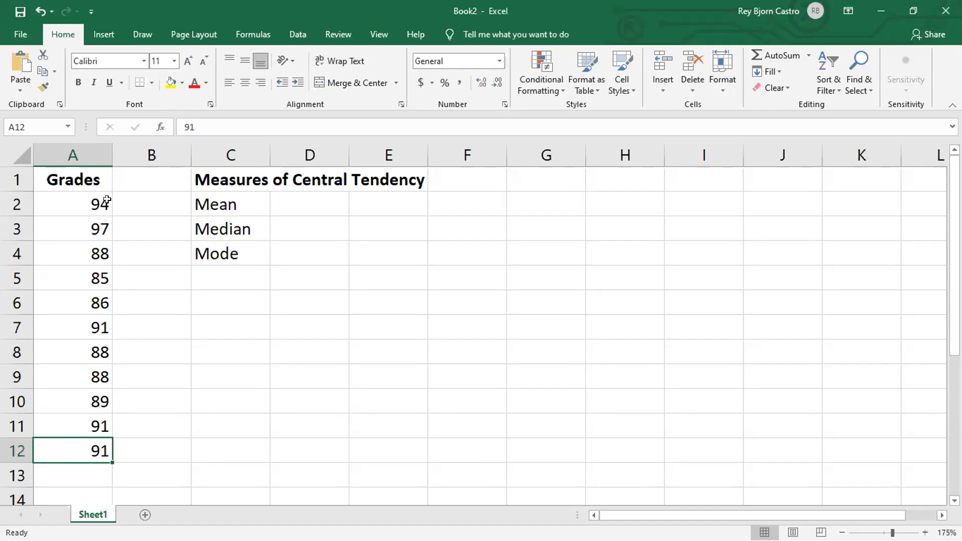
text(90)
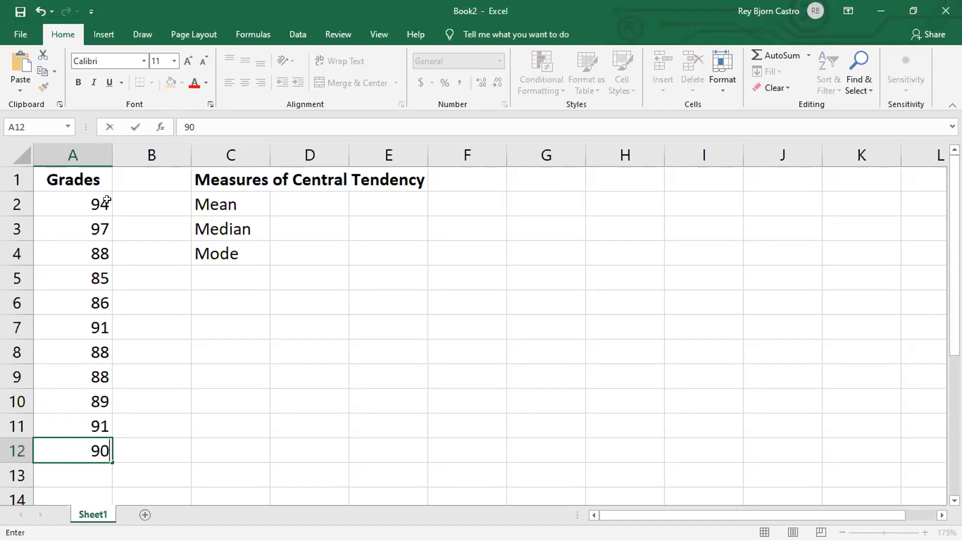
click(311, 327)
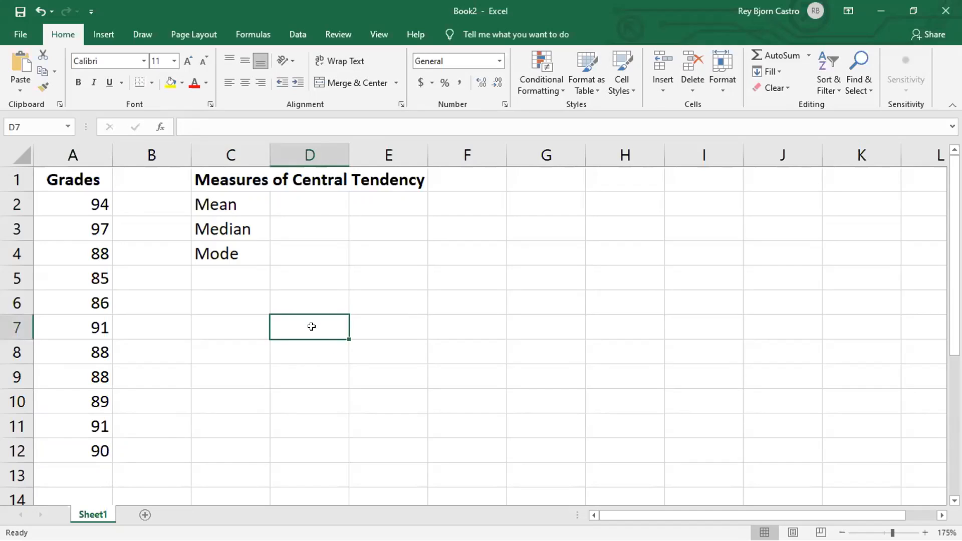
Step: Calculate the mean of the grades in cell D2 with the AVERAGE function over A2:A12
click(221, 198)
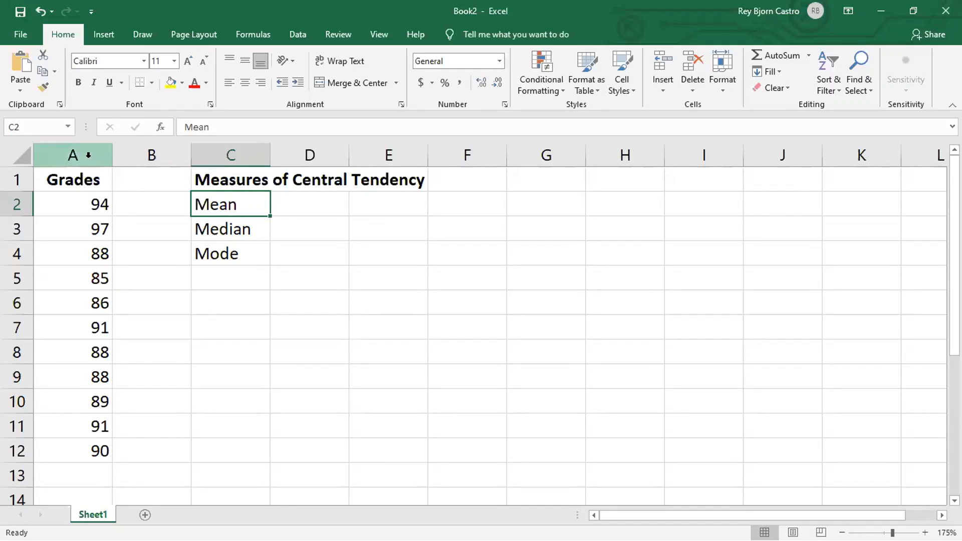
click(290, 205)
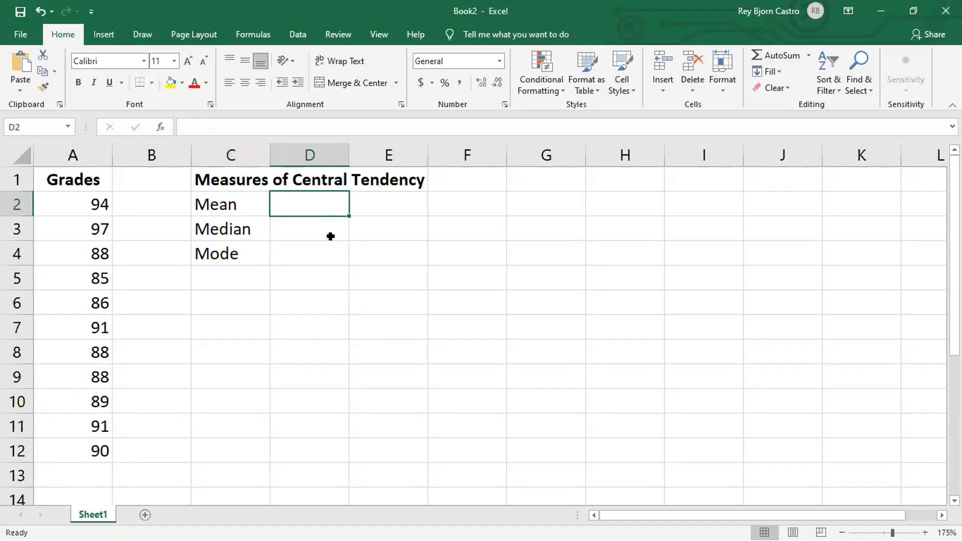
text(=)
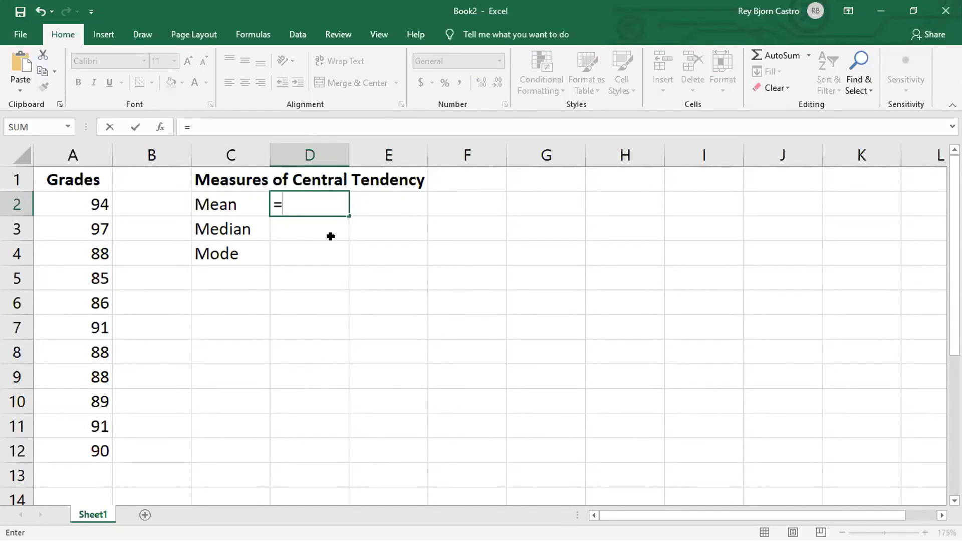
text(AVERAGE)
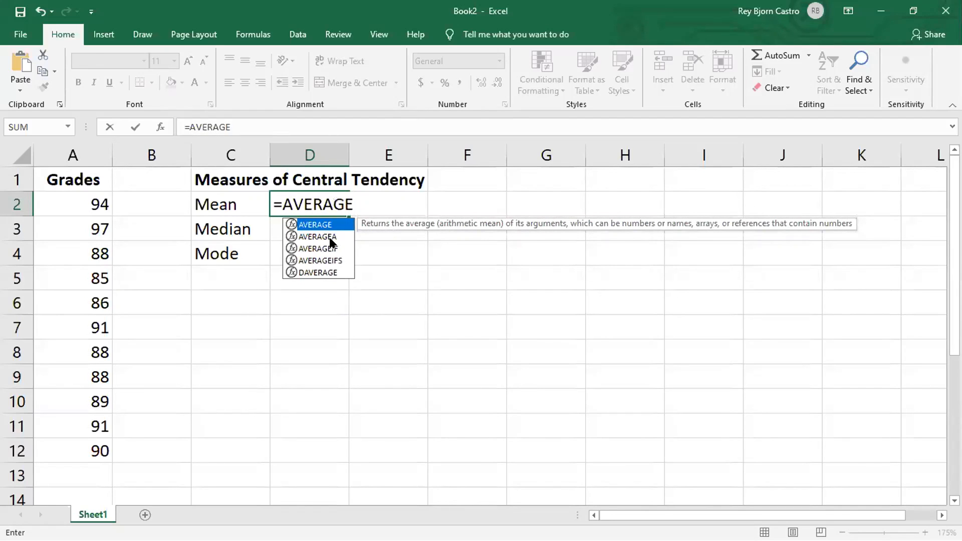
text(()
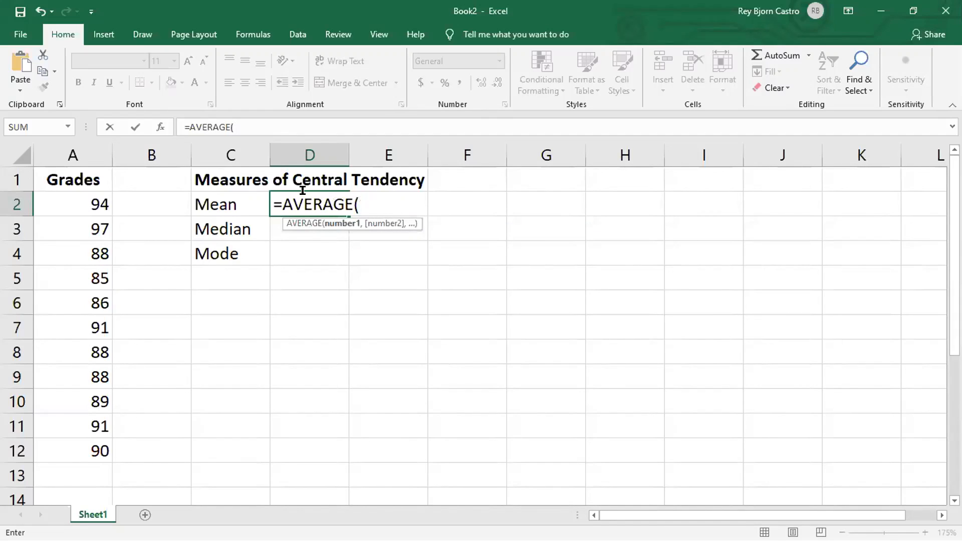
key(BackSpace)
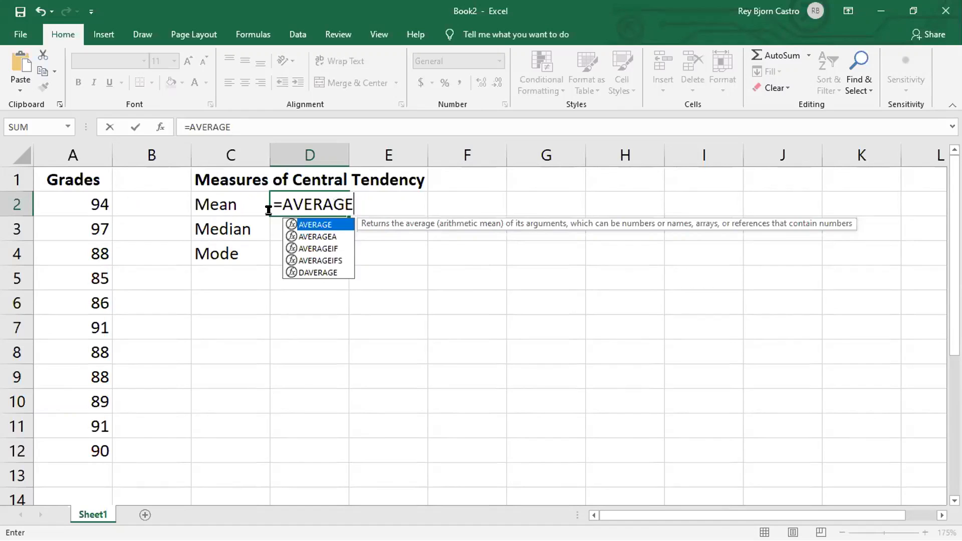
text(()
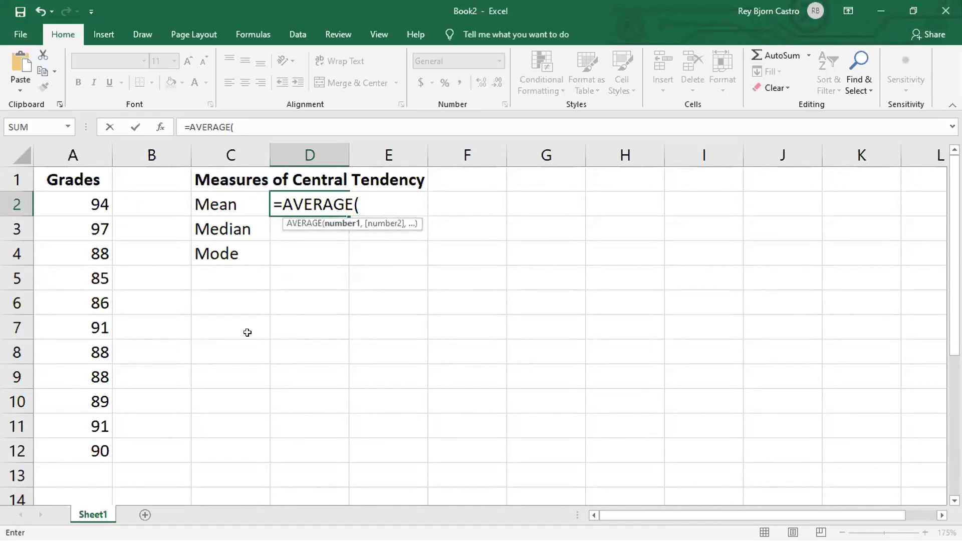
drag(67, 198, 83, 455)
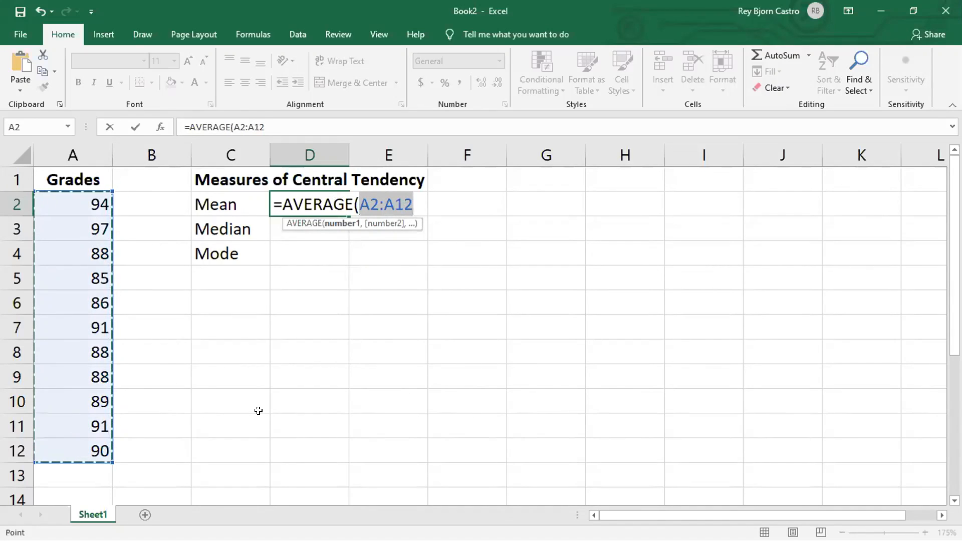
key(Return)
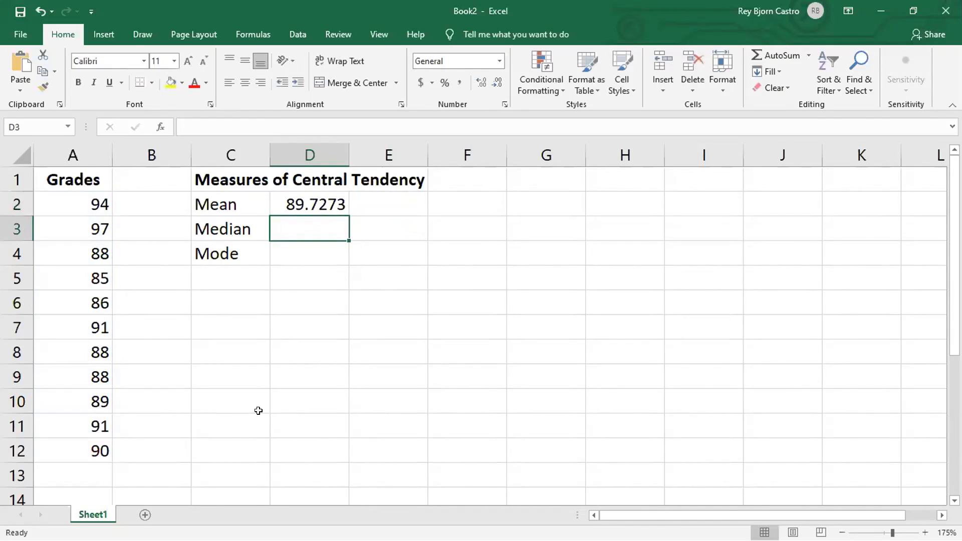
Step: Adjust the number of decimals shown for the mean in D2, ending with five decimal places
click(311, 204)
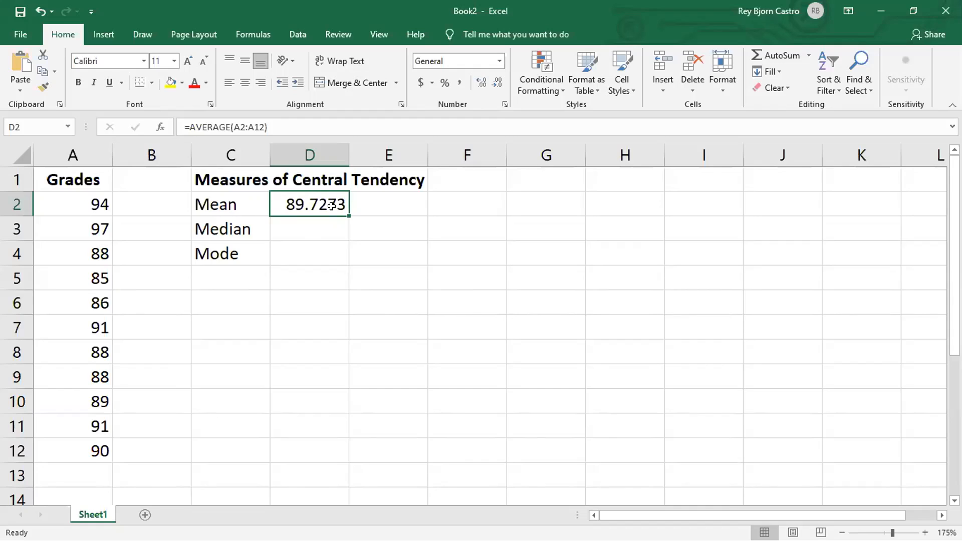
scroll(207, 218, up, 2)
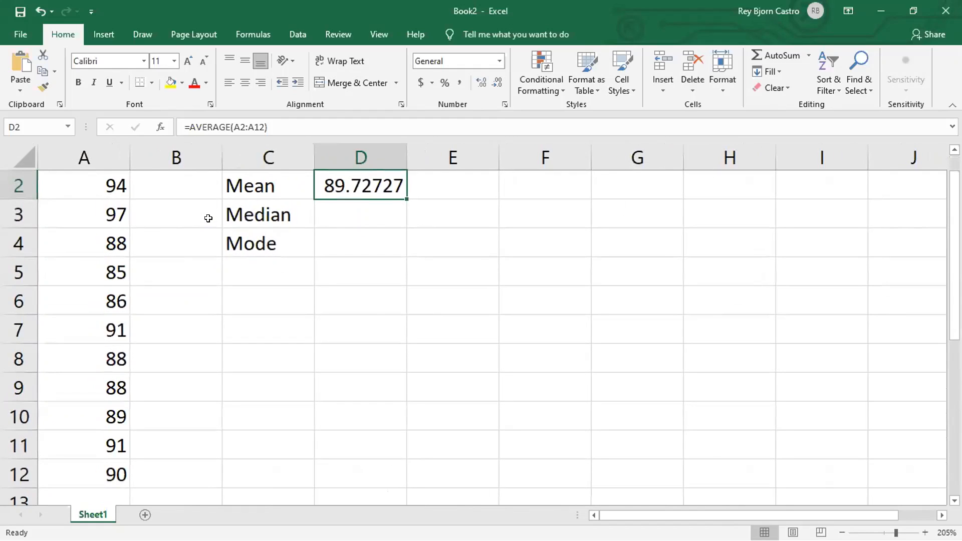
scroll(287, 208, up, 1)
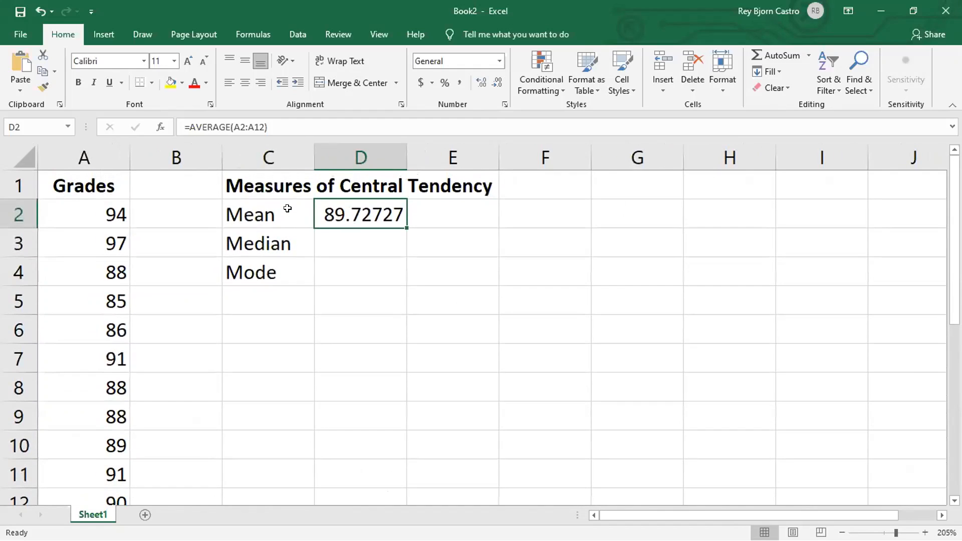
click(497, 83)
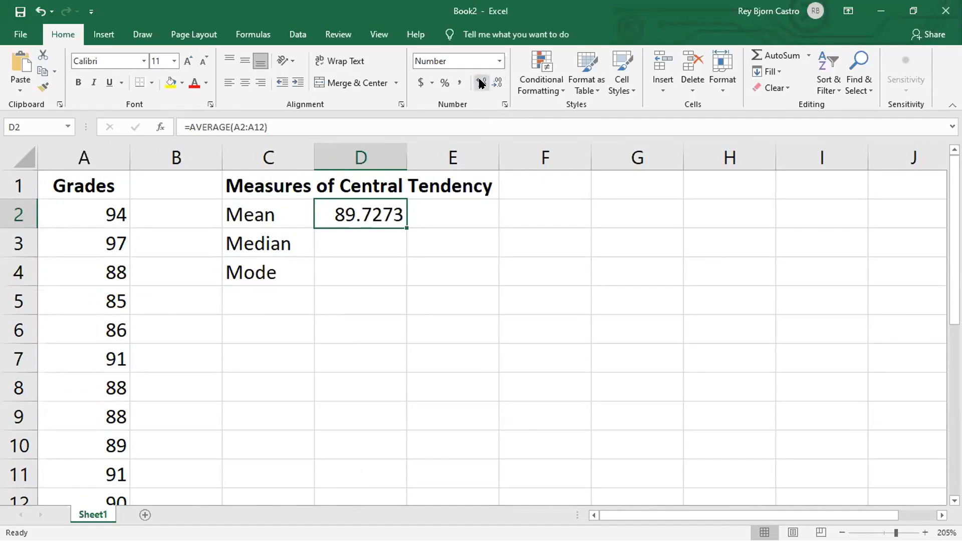
click(480, 83)
click(497, 83)
click(480, 83)
click(480, 83)
click(497, 83)
click(498, 82)
click(498, 82)
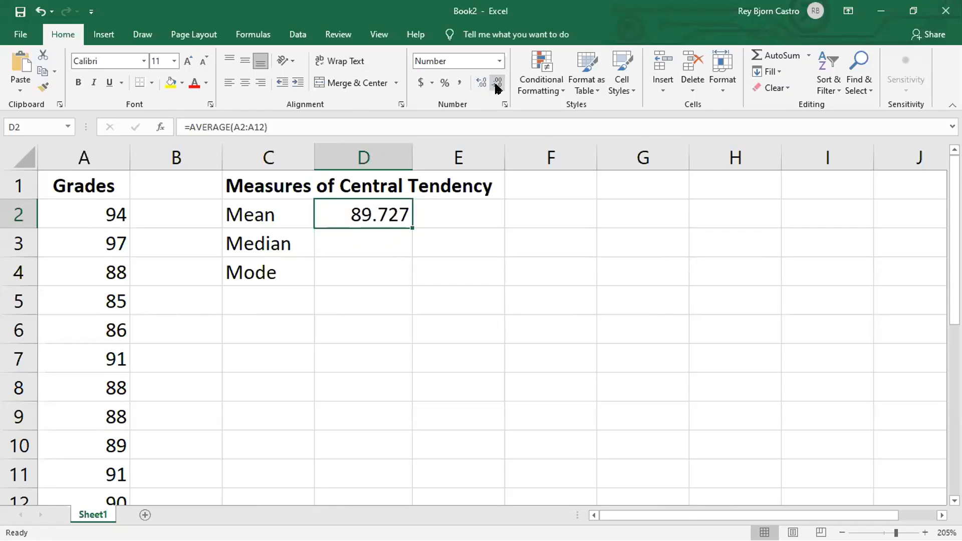
click(497, 86)
click(483, 83)
click(484, 84)
click(482, 84)
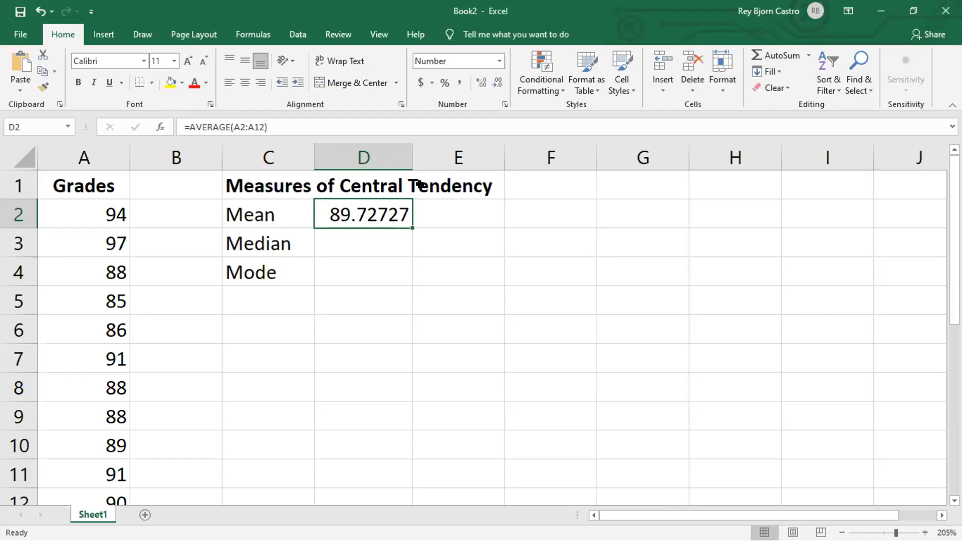
Step: Wrap the AVERAGE formula in D2 in a ROUND function with 2 digits, giving =ROUND(AVERAGE(A2:A12),2)
click(190, 124)
click(196, 126)
key(Left)
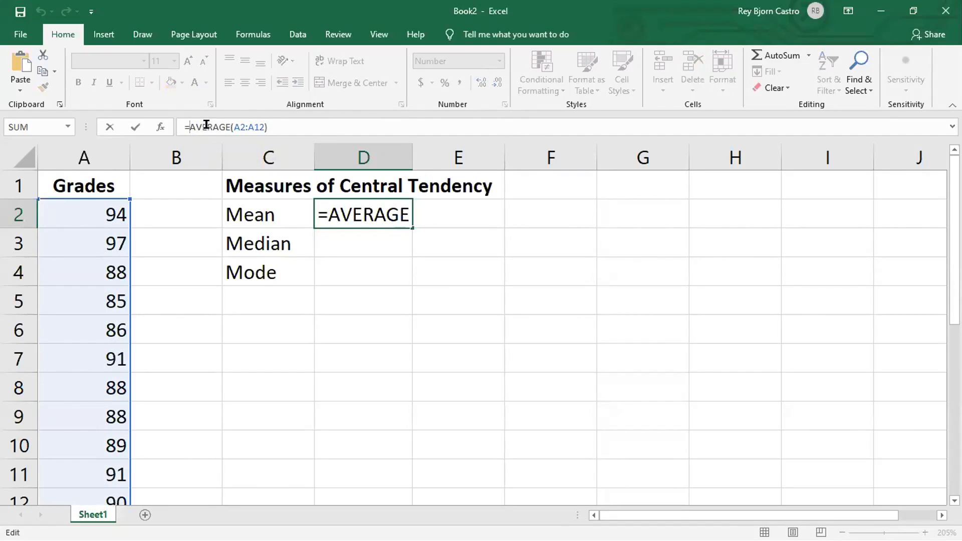
text(ROUND)
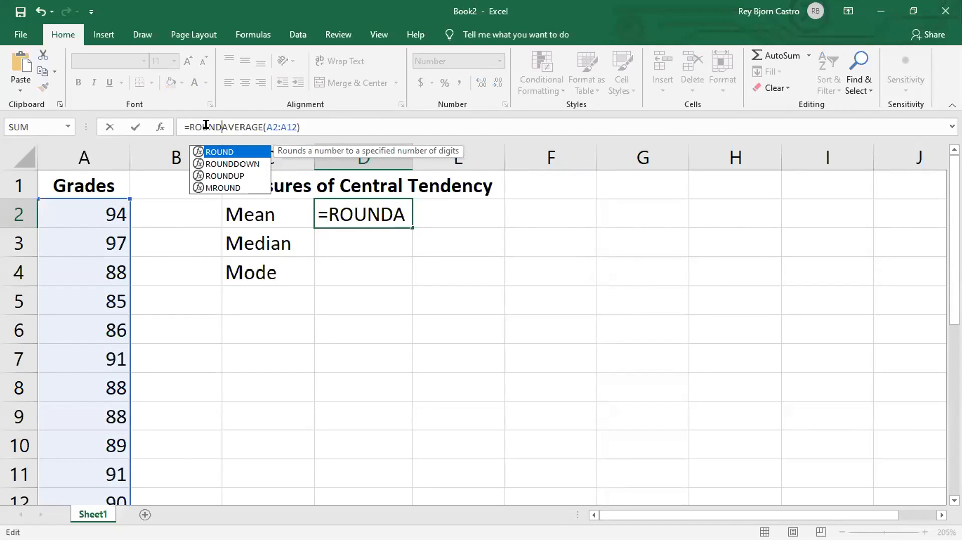
text(()
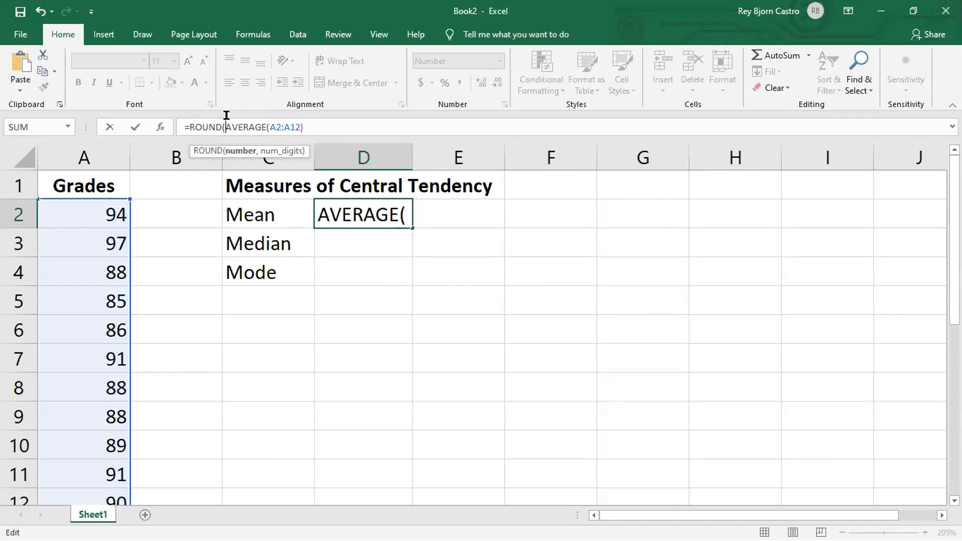
click(312, 125)
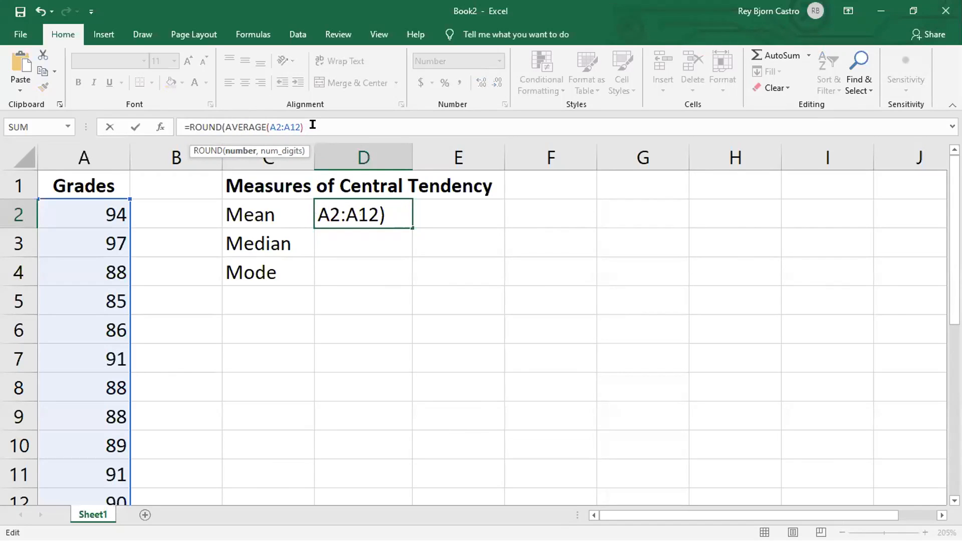
text(,)
text(2)
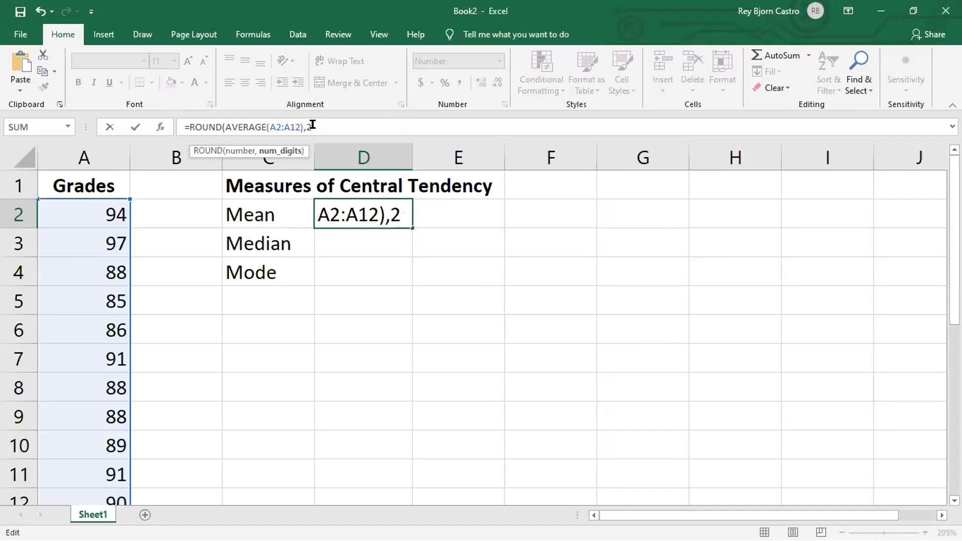
text())
key(Return)
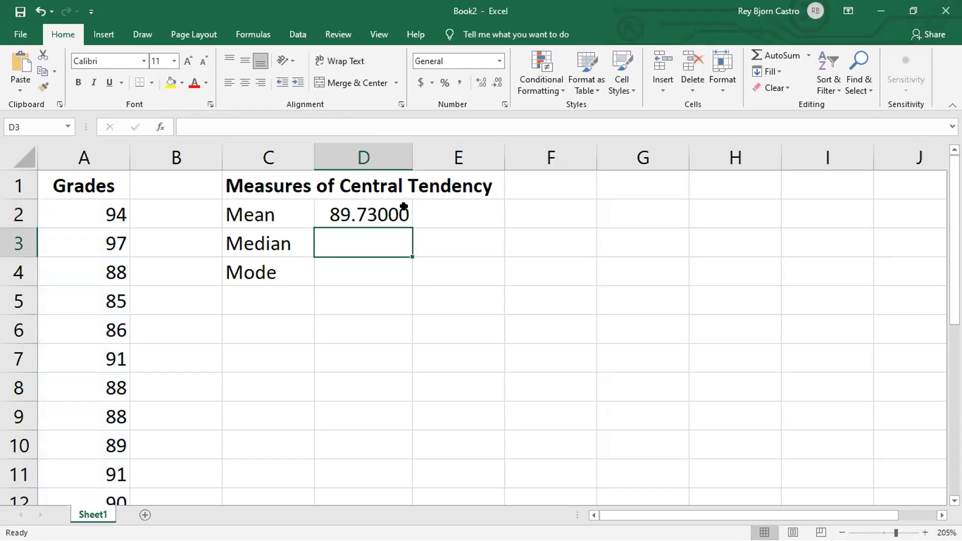
click(354, 208)
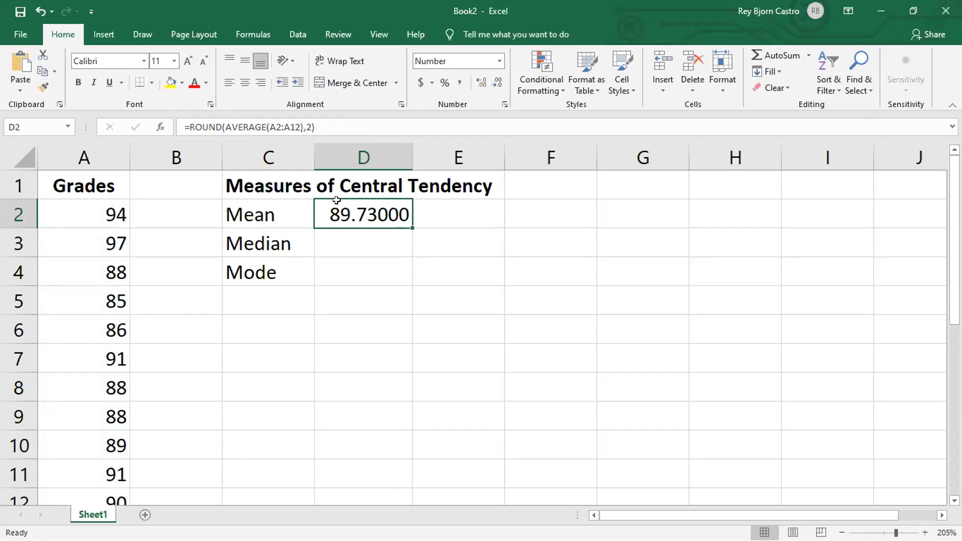
click(183, 126)
drag(183, 125, 221, 125)
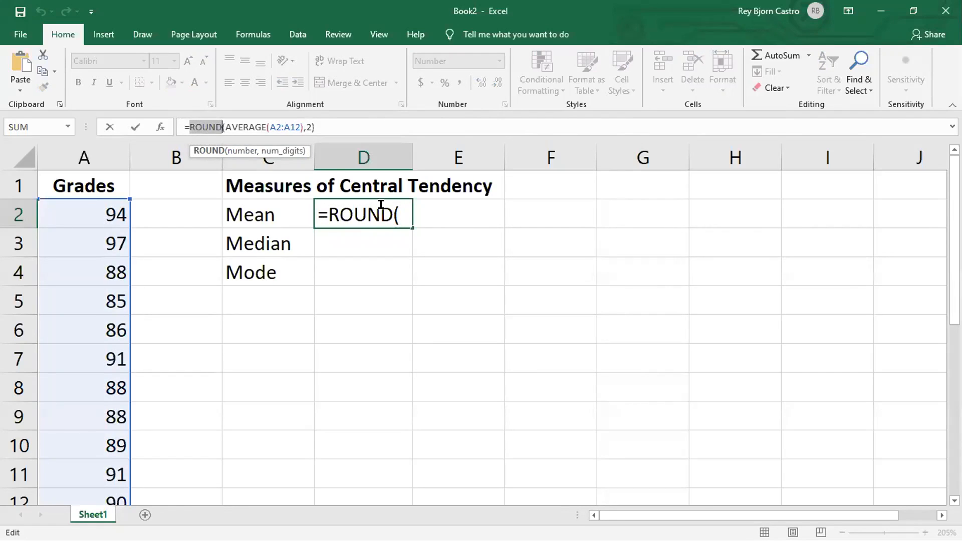
key(Return)
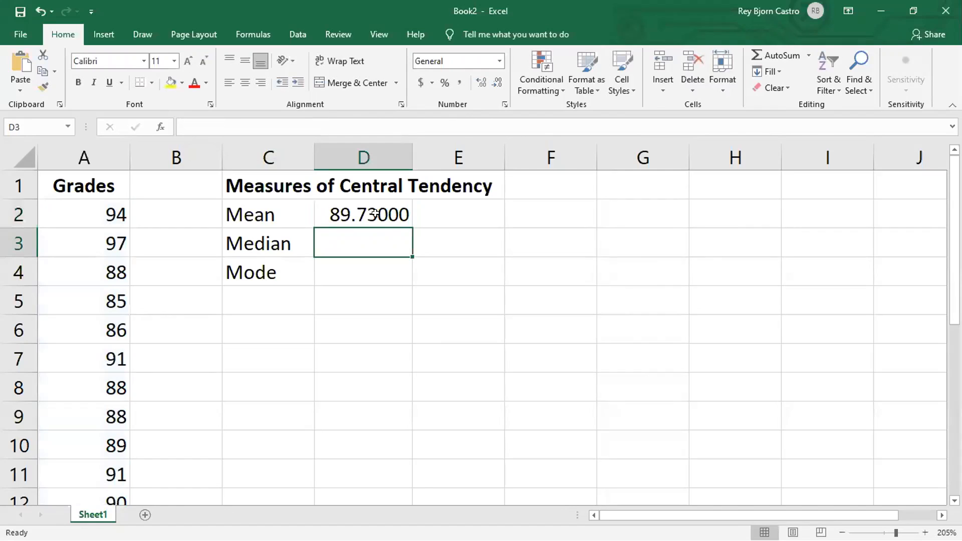
Step: Reduce the decimals shown for the mean in D2 to two places
click(377, 209)
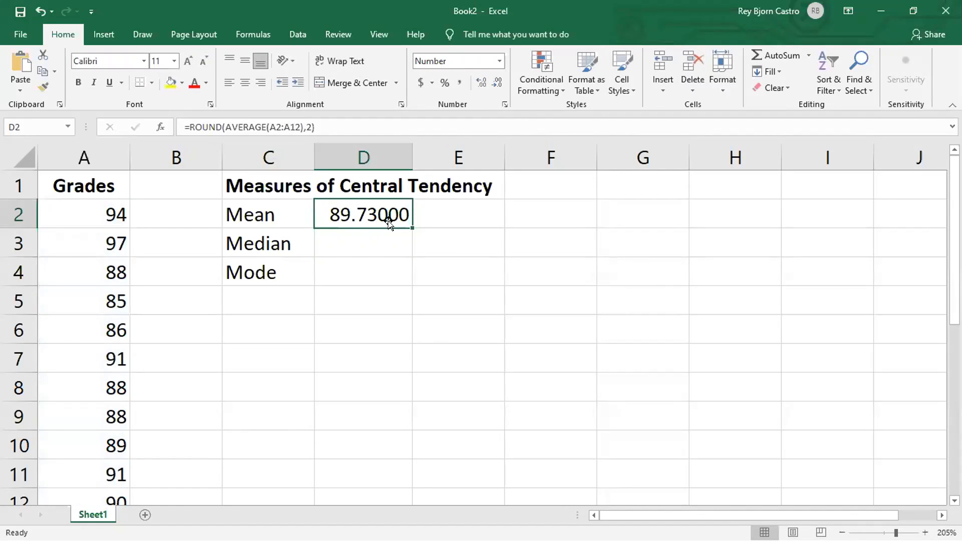
click(494, 83)
click(493, 83)
click(493, 84)
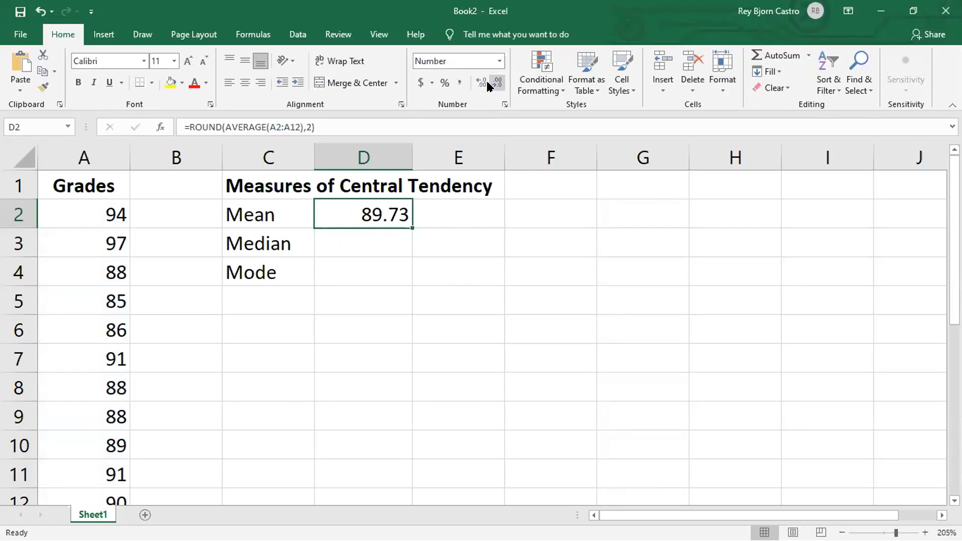
Step: Calculate the median of the grades in cell D3 with the MEDIAN function over A2:A12
click(370, 240)
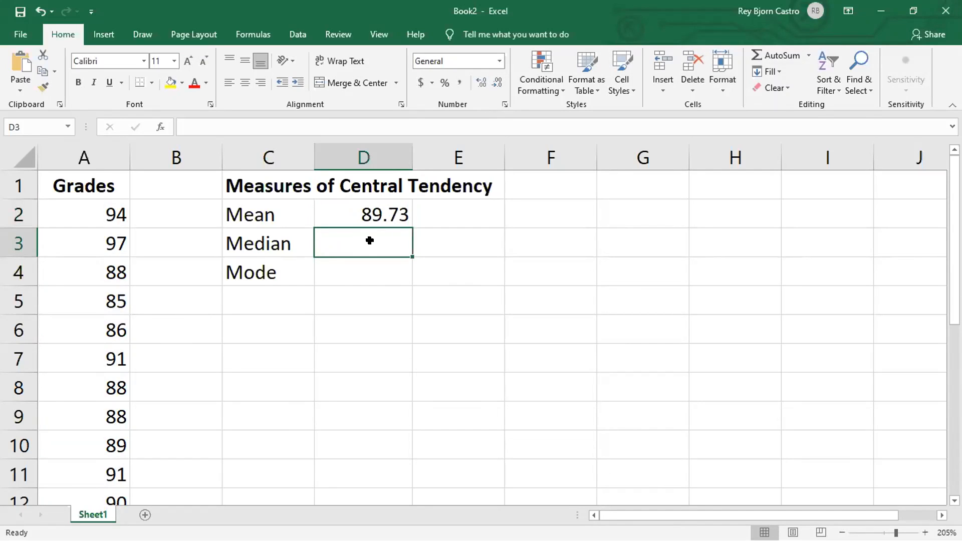
scroll(369, 240, down, 1)
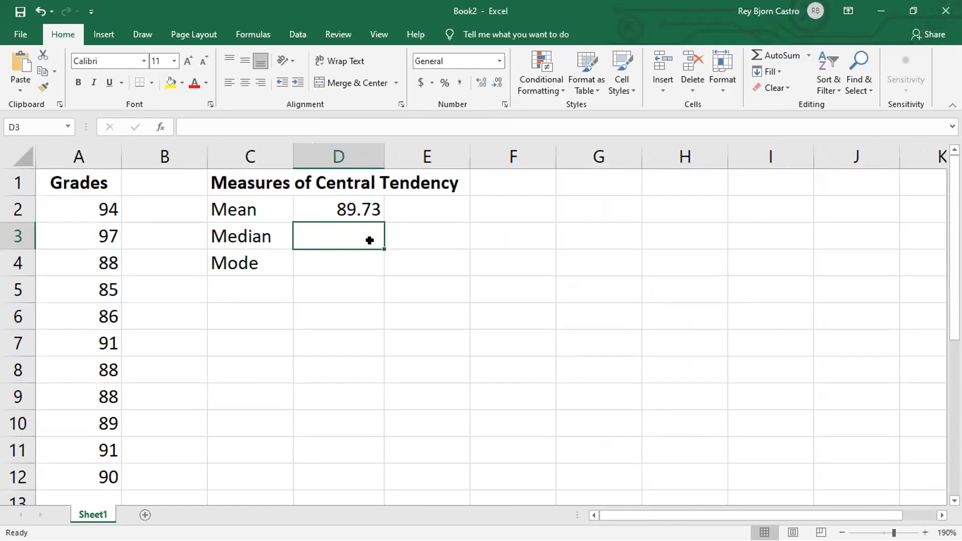
text(=)
key(Escape)
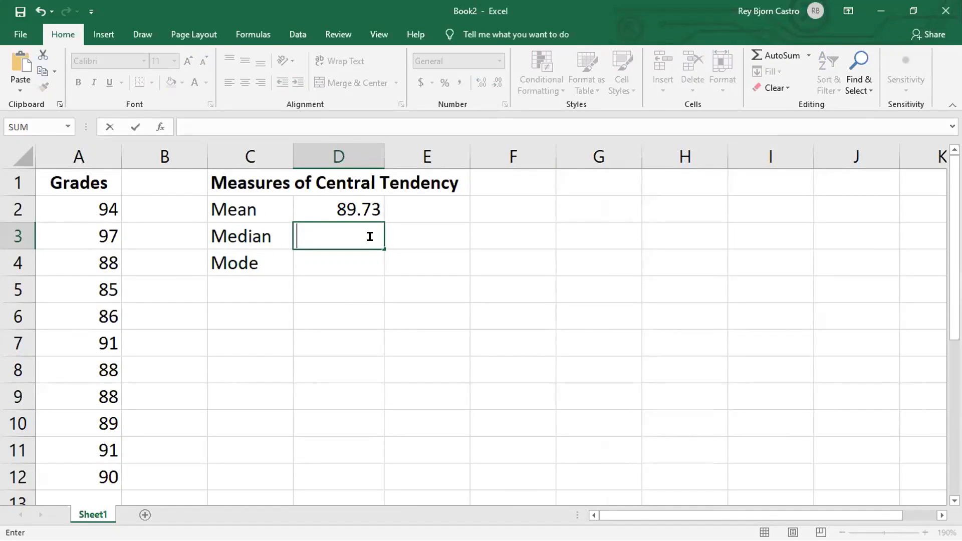
text(=)
text(MEDIAN)
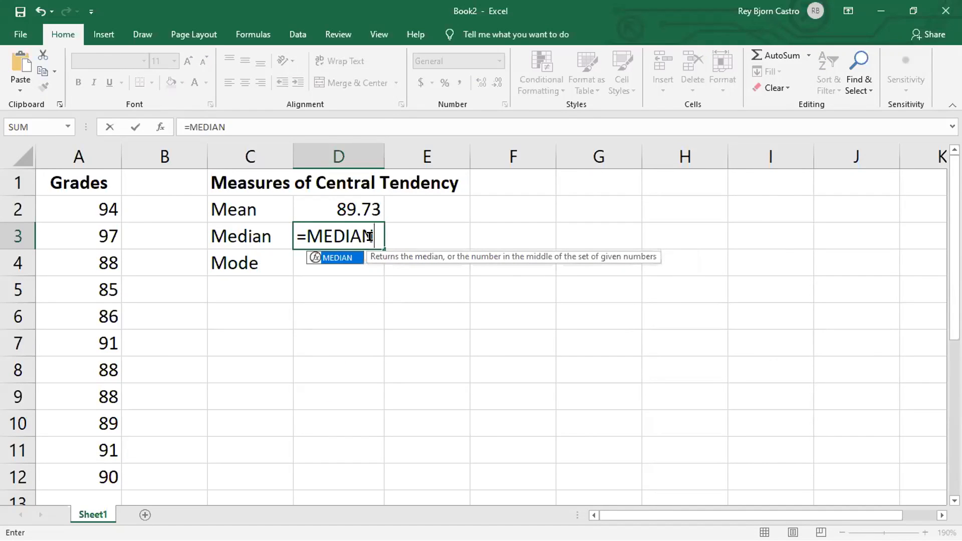
text(()
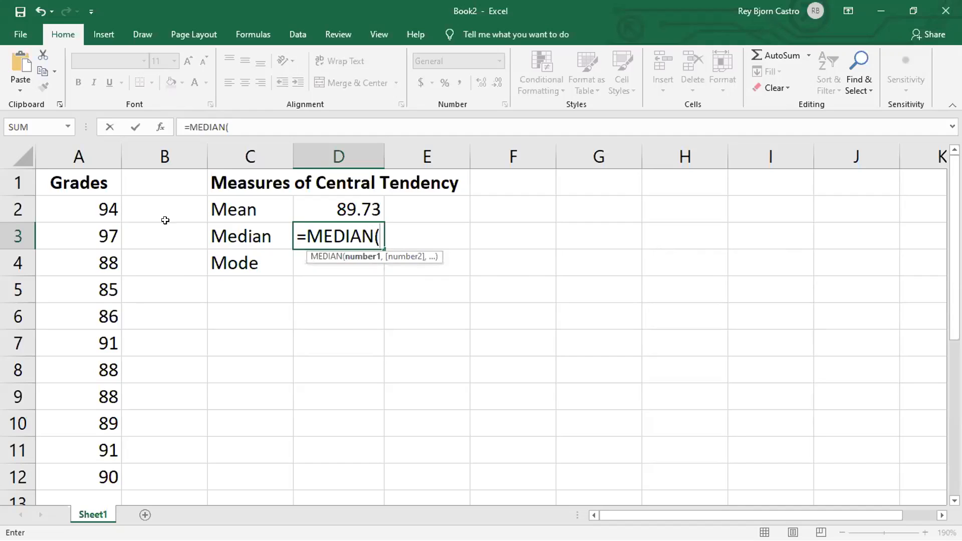
drag(85, 208, 107, 479)
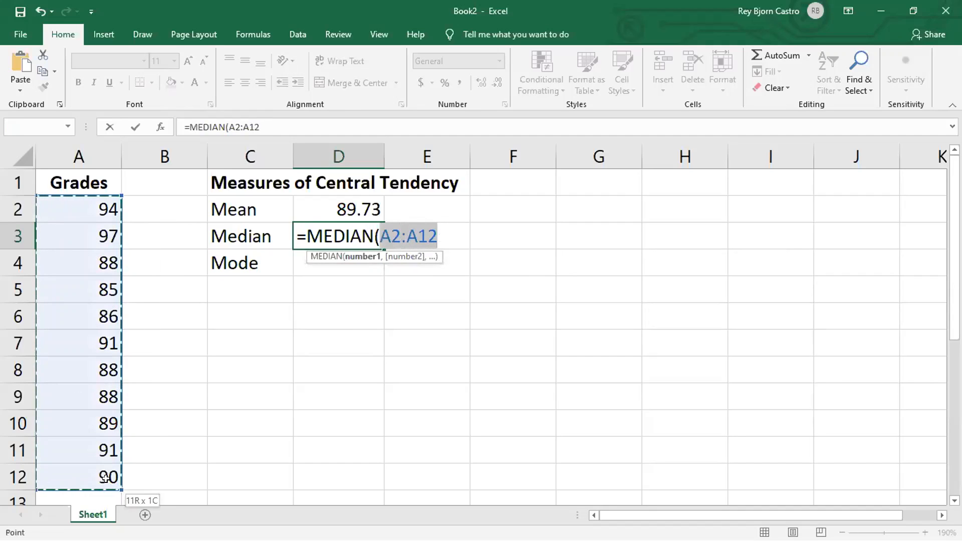
key(Return)
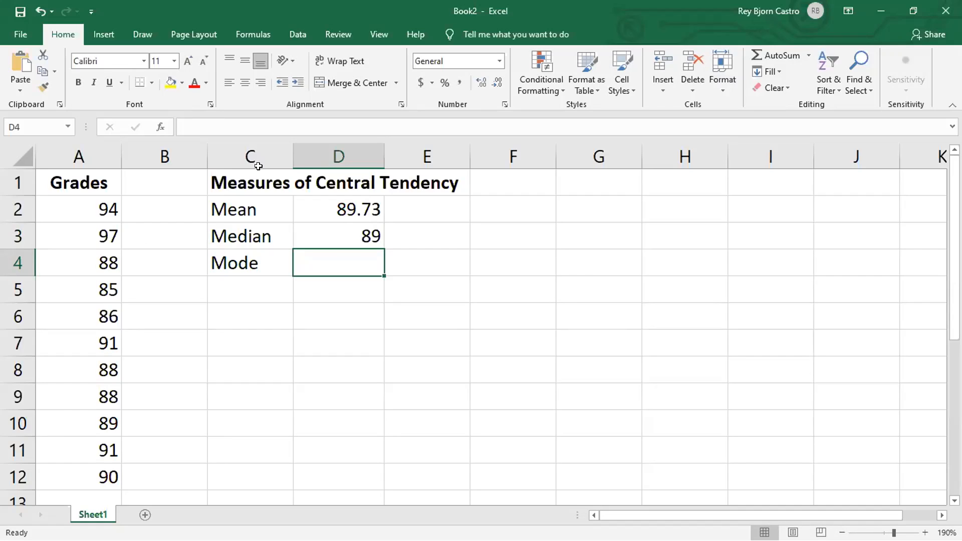
Step: Insert two blank columns before the Measures of Central Tendency block, at columns C and D
drag(257, 146, 322, 144)
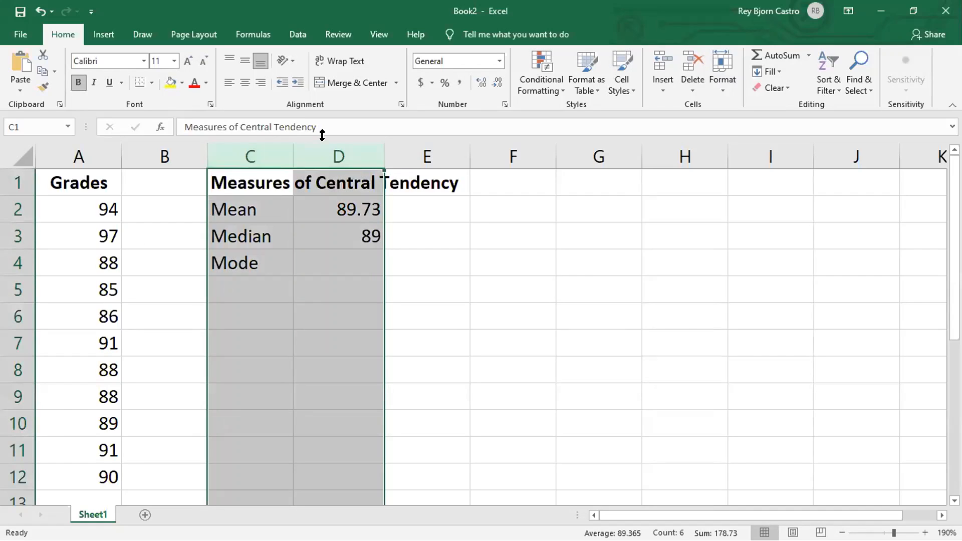
right_click(270, 149)
click(295, 251)
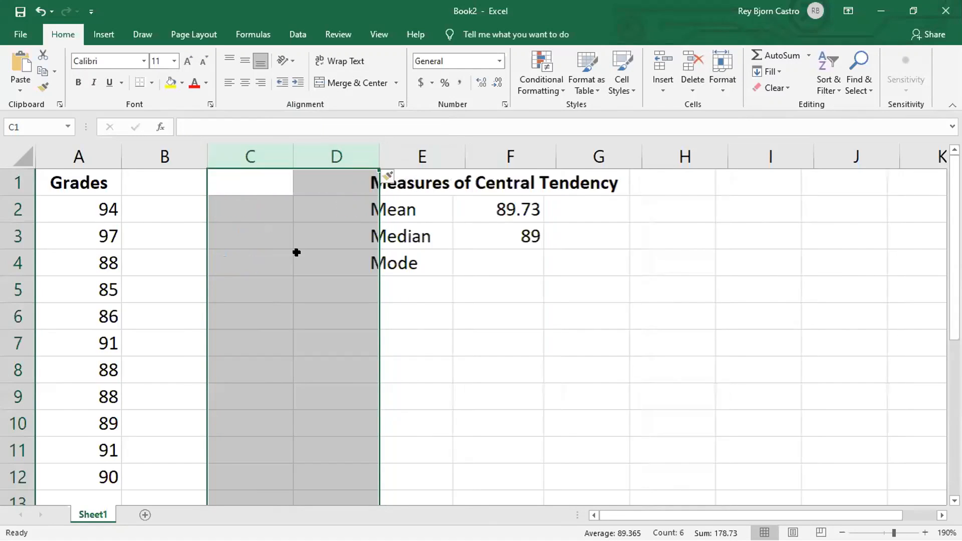
click(334, 321)
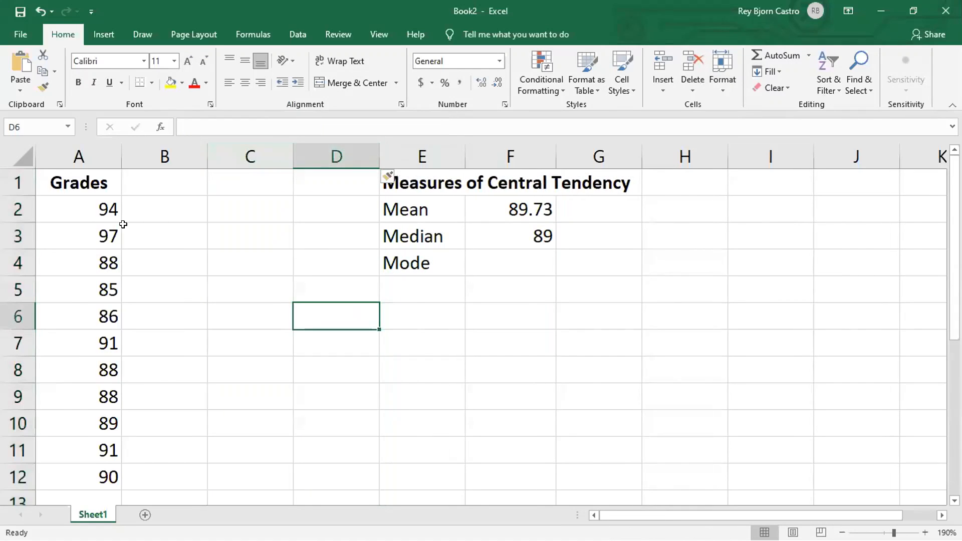
Step: Enter the heading Arranged in cell B1 and make it bold
click(190, 187)
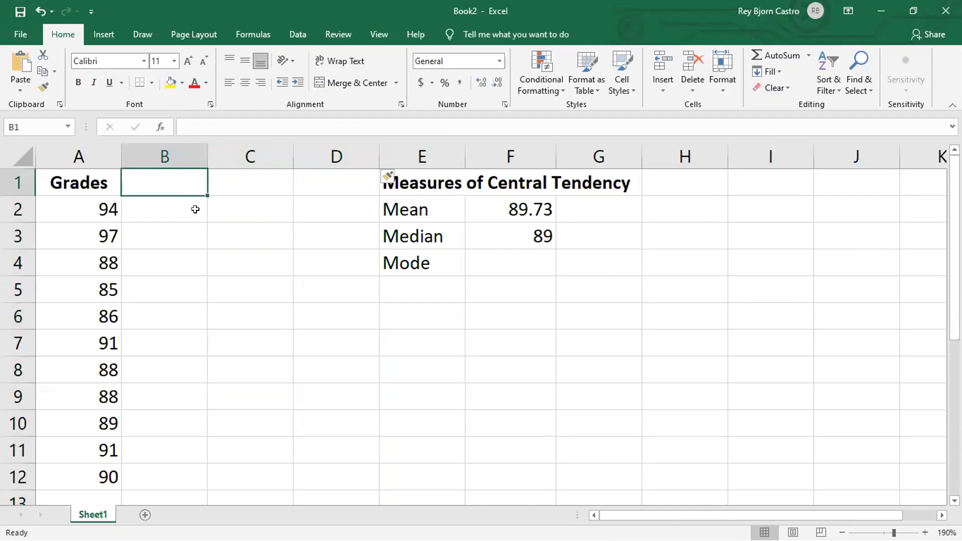
text(aR)
key(BackSpace)
key(BackSpace)
text(Arranged)
click(173, 223)
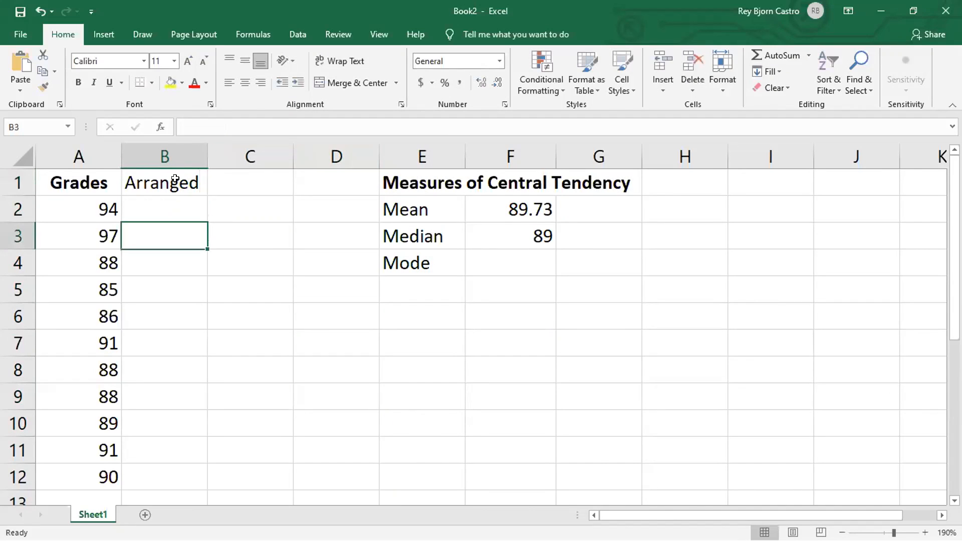
click(176, 181)
click(77, 78)
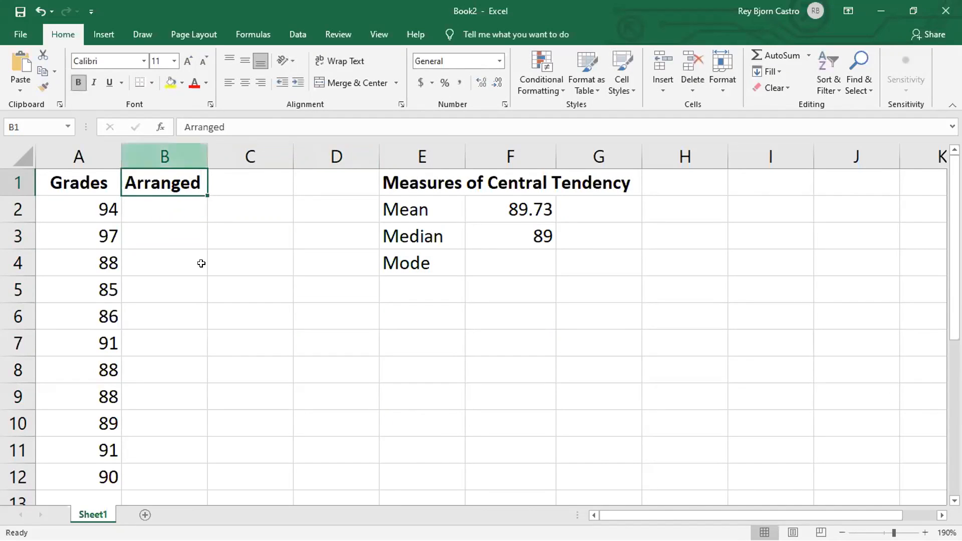
Step: Copy the grades from A2:A12 into the Arranged column starting at cell B2
click(251, 315)
click(104, 220)
shift+click(107, 479)
key(ctrl+c)
click(145, 207)
key(ctrl+v)
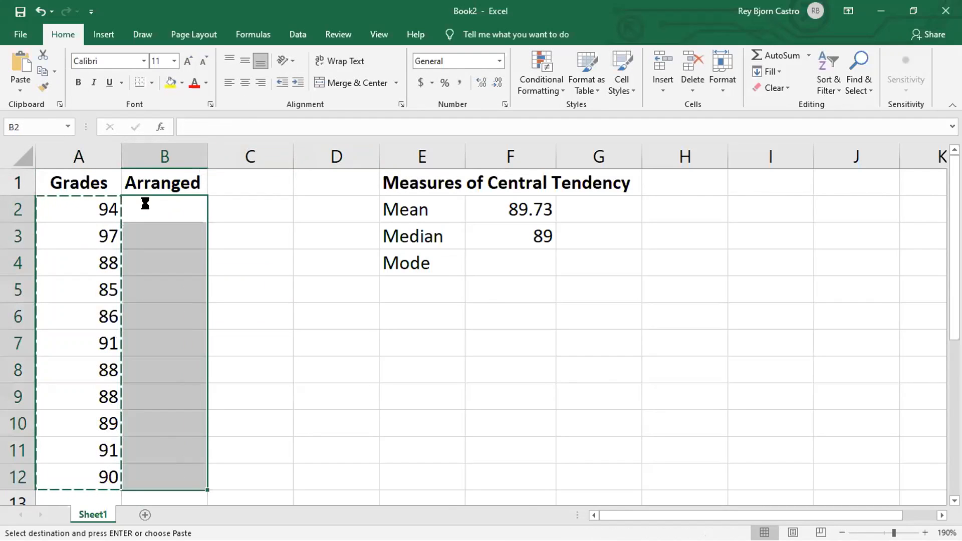
click(298, 34)
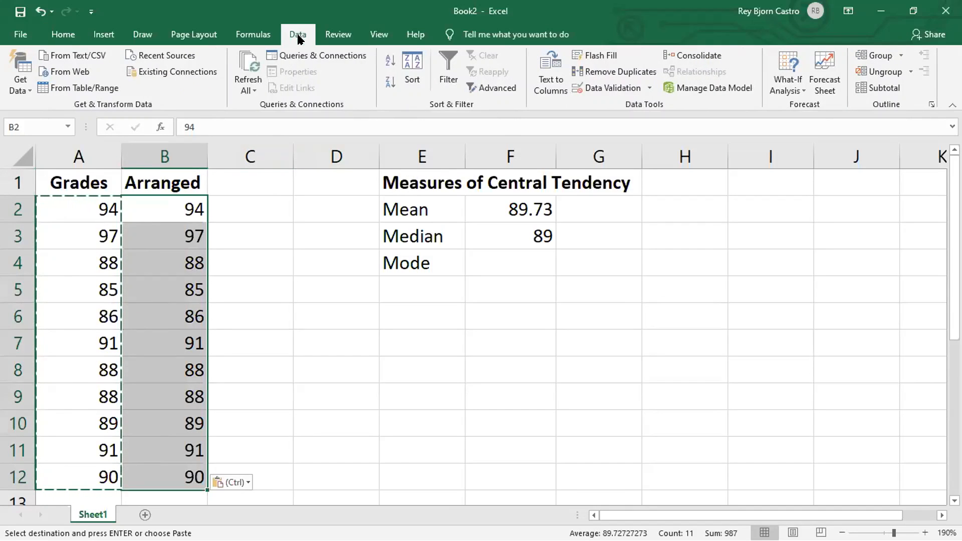
click(411, 78)
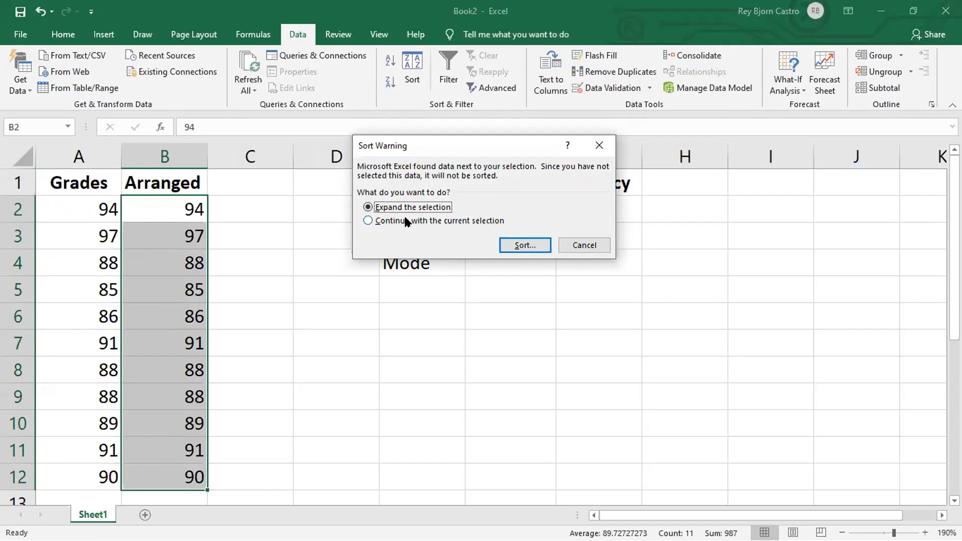
click(496, 223)
click(521, 245)
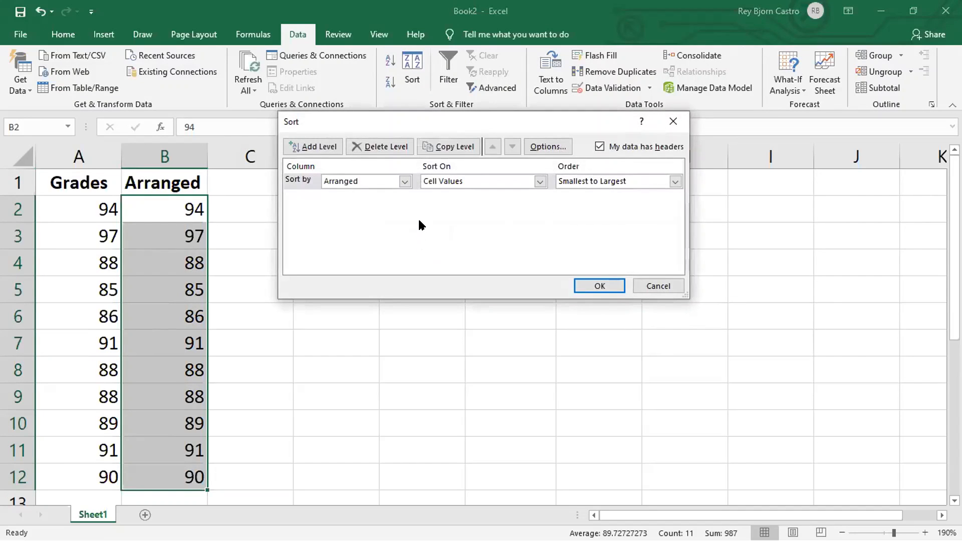
click(674, 123)
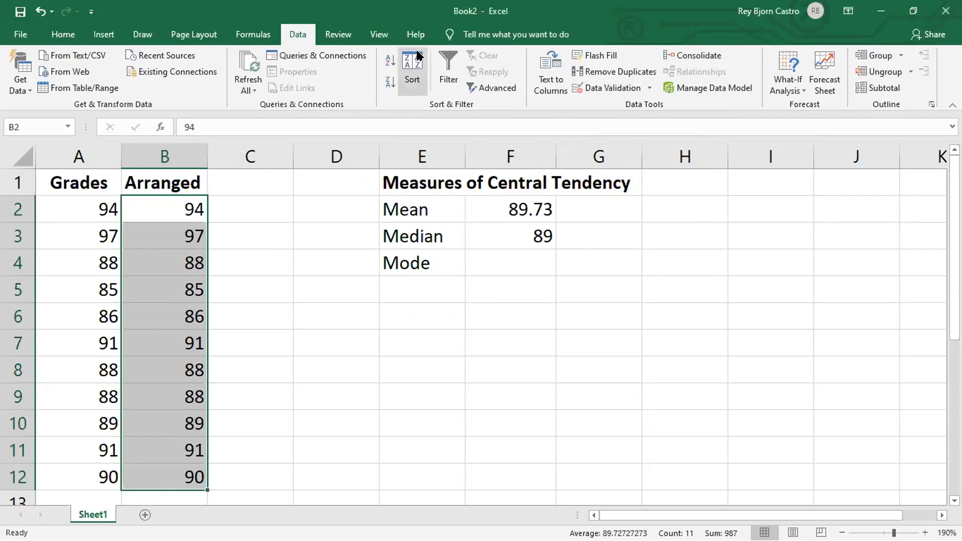
Step: Sort only the copied grades in B2:B12 from smallest to largest, continuing with the current selection
click(387, 64)
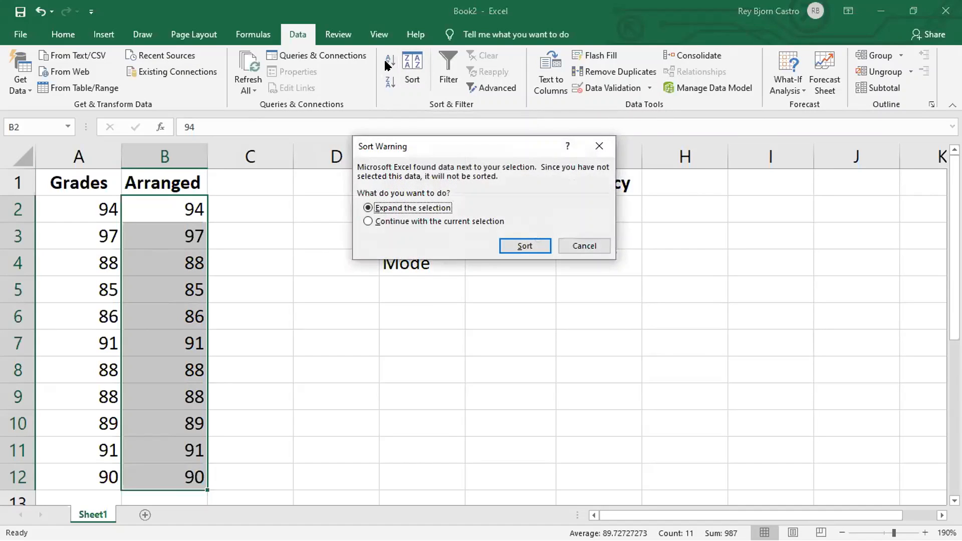
click(423, 220)
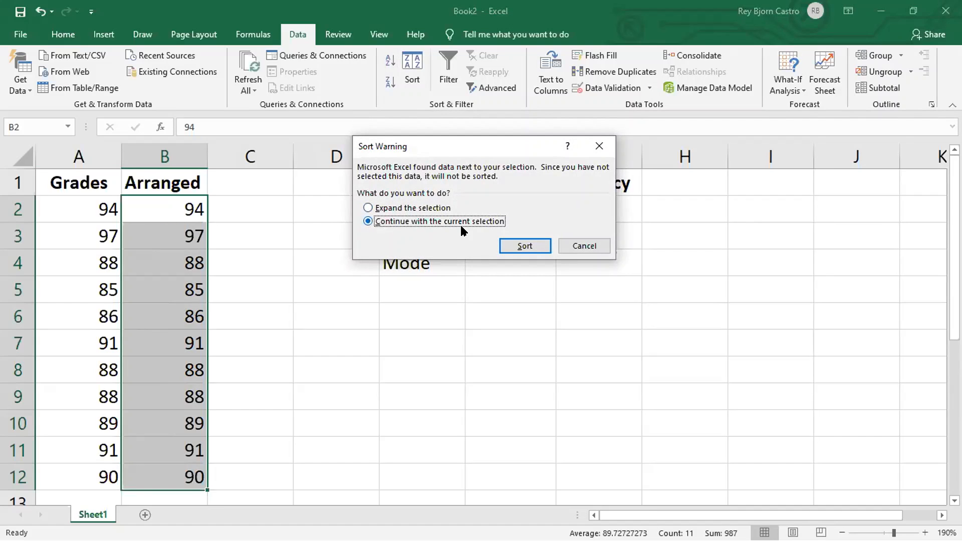
click(521, 245)
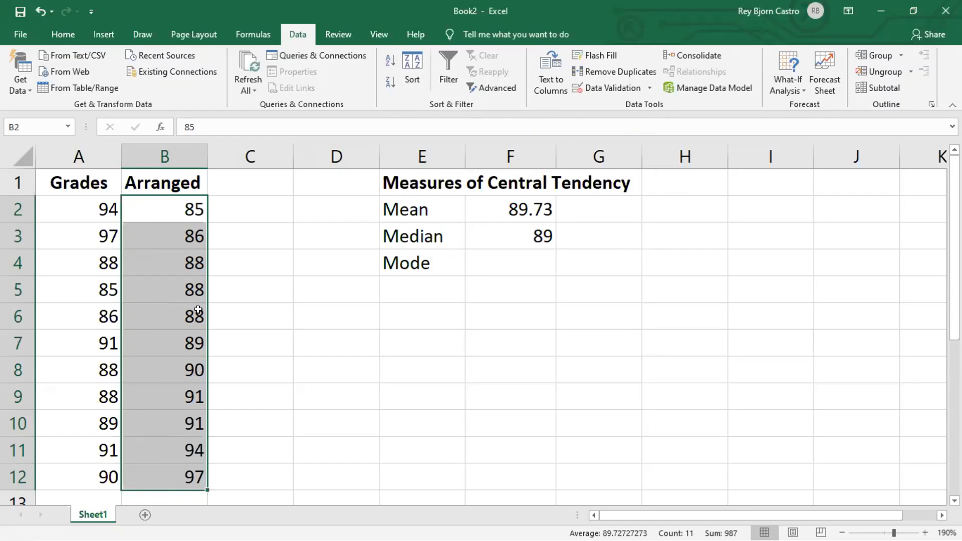
Step: Sort only the Arranged values in B2:B12 from largest to smallest, continuing with the current selection
click(384, 80)
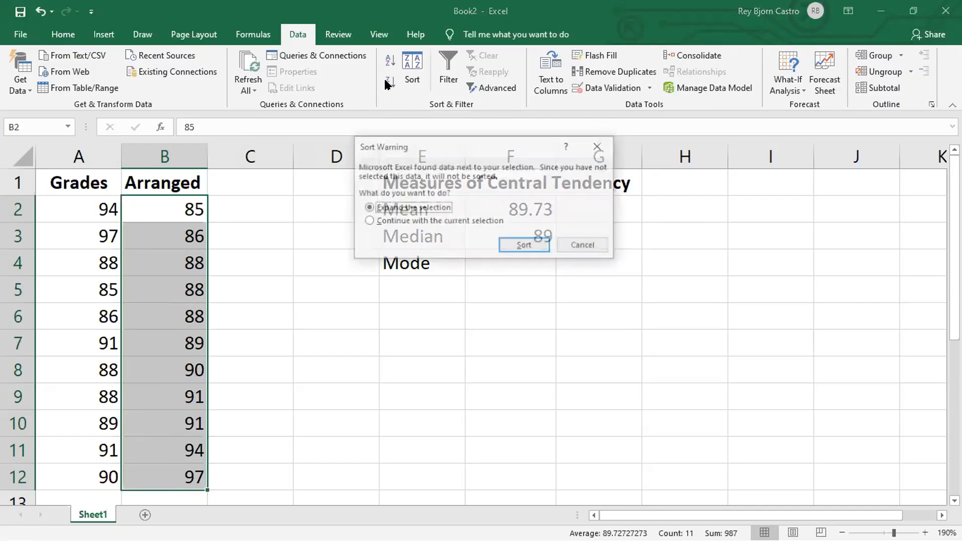
click(384, 221)
click(516, 245)
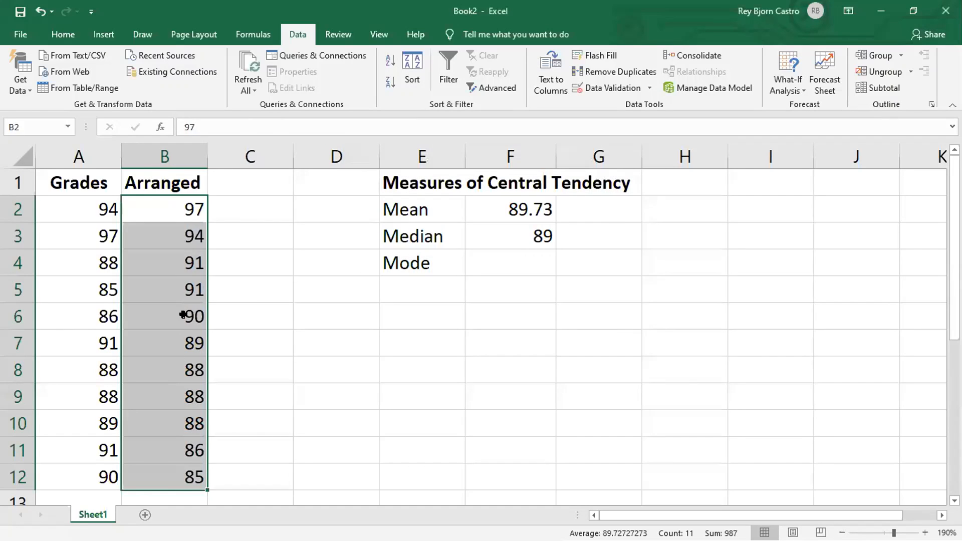
Step: Sort the Arranged values in B2:B12 back into ascending order, without expanding the selection to other columns
click(385, 56)
click(455, 221)
click(524, 245)
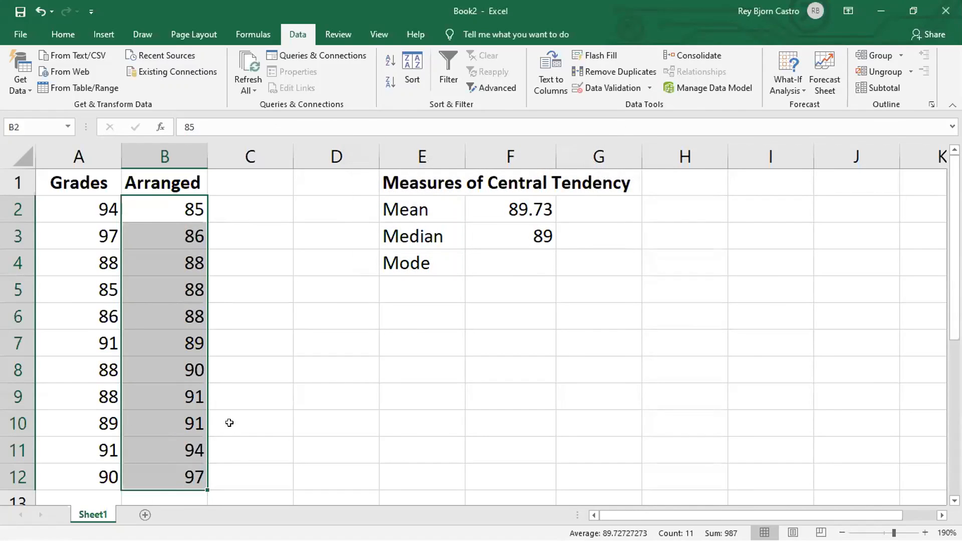
Step: Check the middle value of the arranged grades in column B against the median formula in F3
click(198, 398)
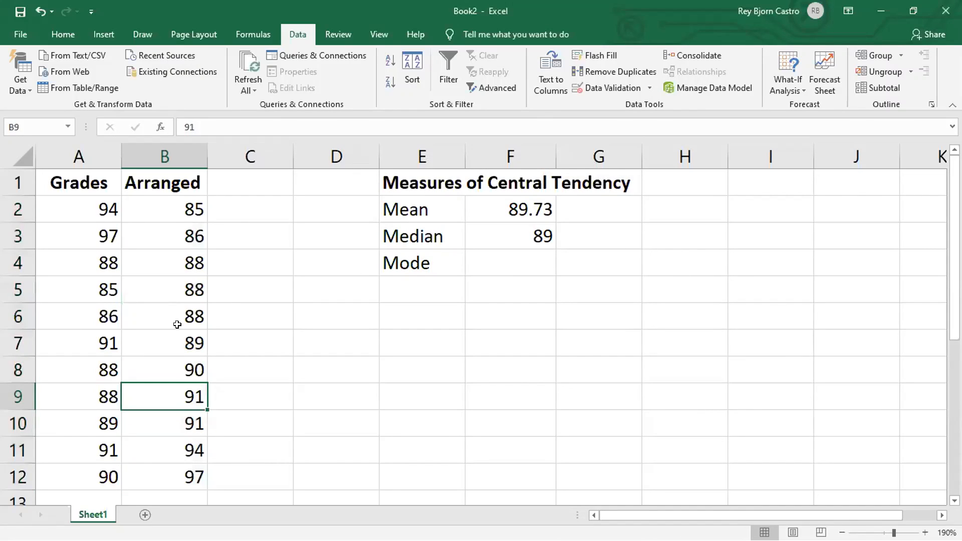
click(175, 333)
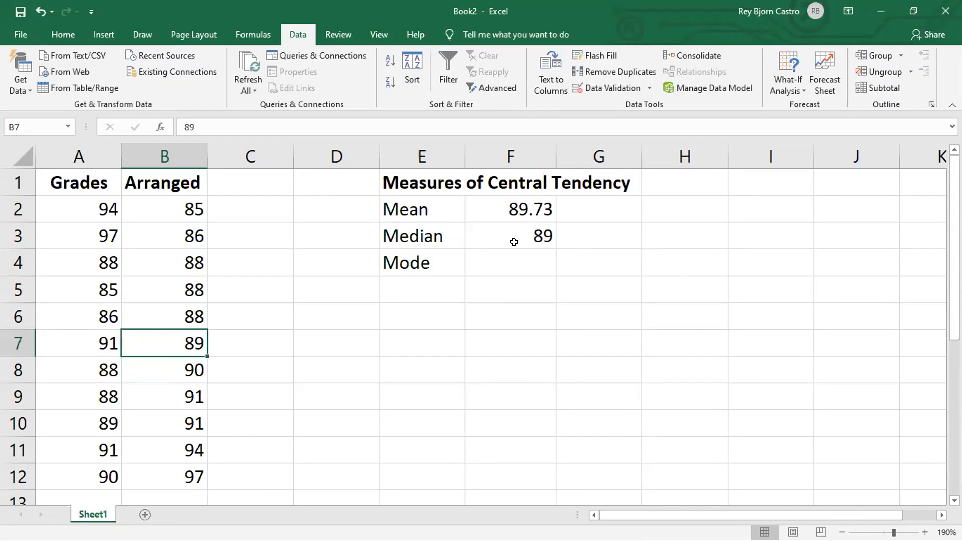
click(536, 232)
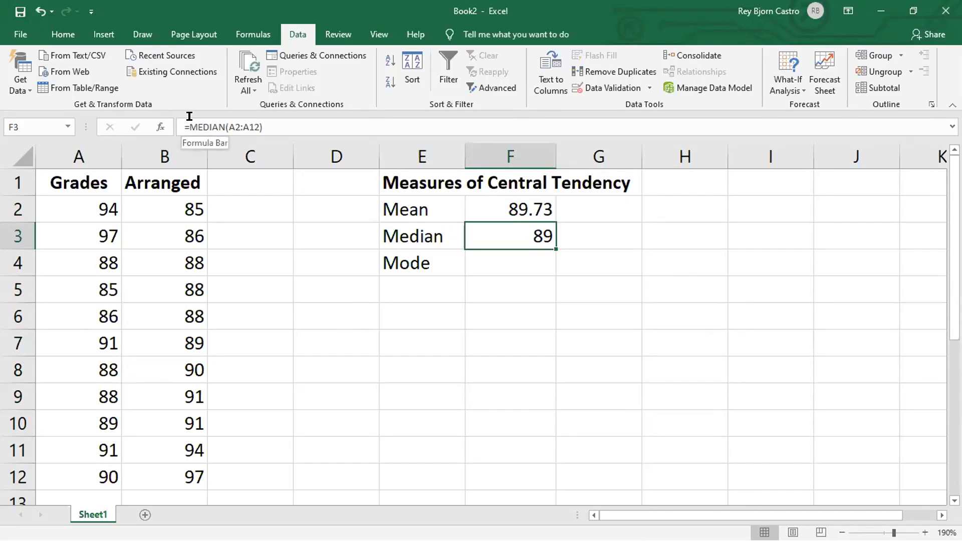
click(515, 254)
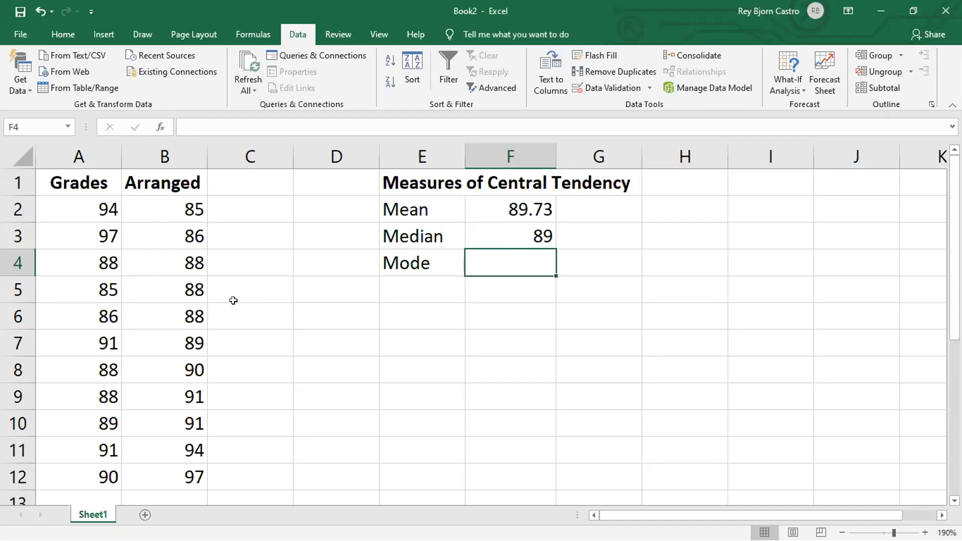
Step: Clear the Arranged heading and all its values from B1:B12
click(166, 191)
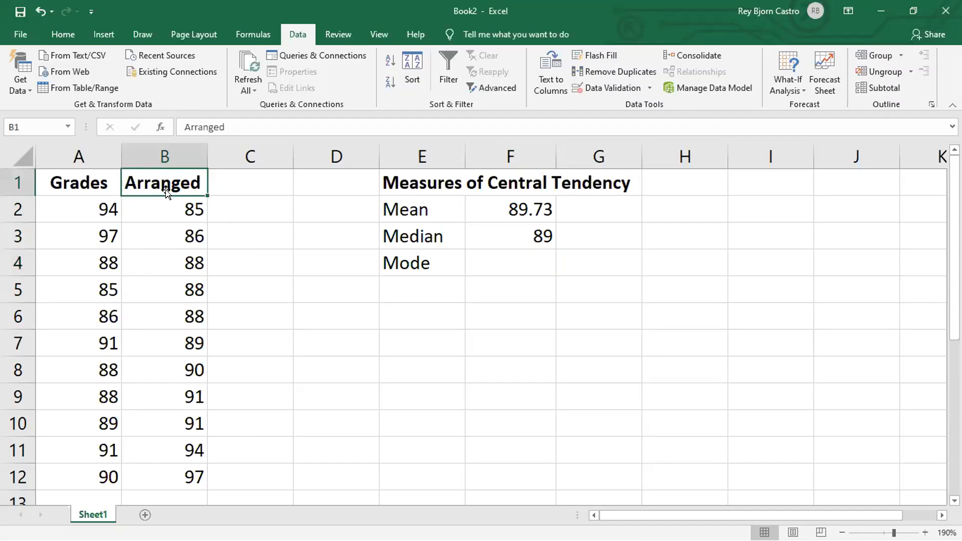
shift+click(176, 470)
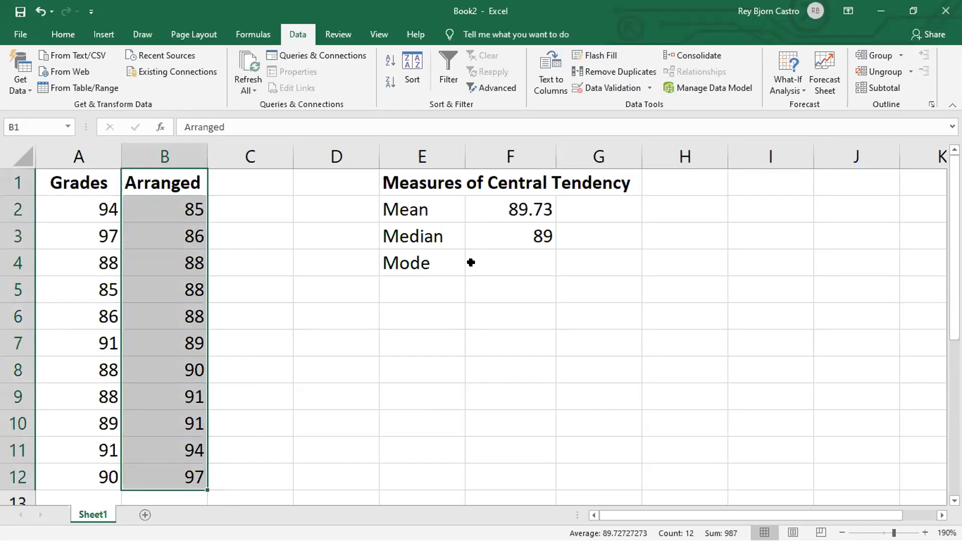
key(Delete)
click(379, 343)
Step: Calculate the mode of the grades in F4 with the MODE.MULT function over A2:A12
click(493, 264)
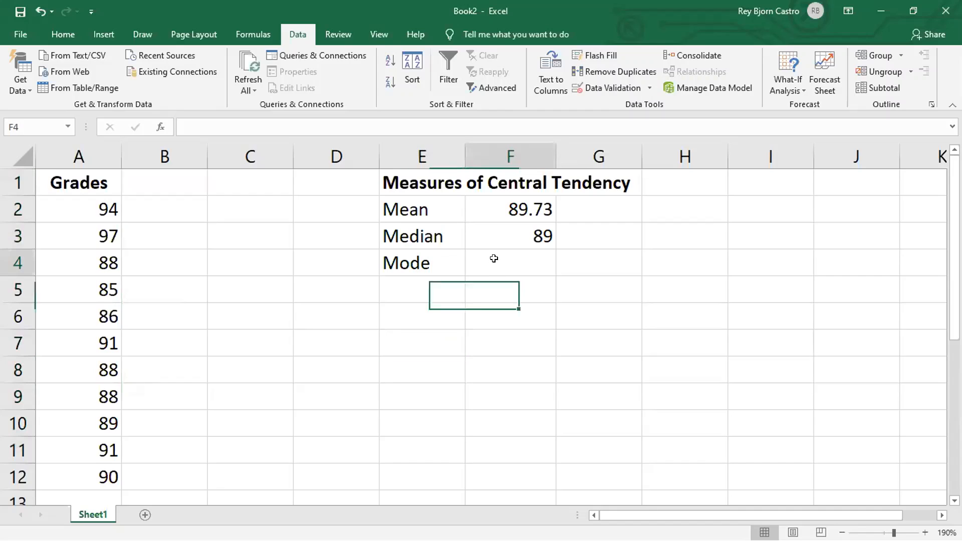
text(=)
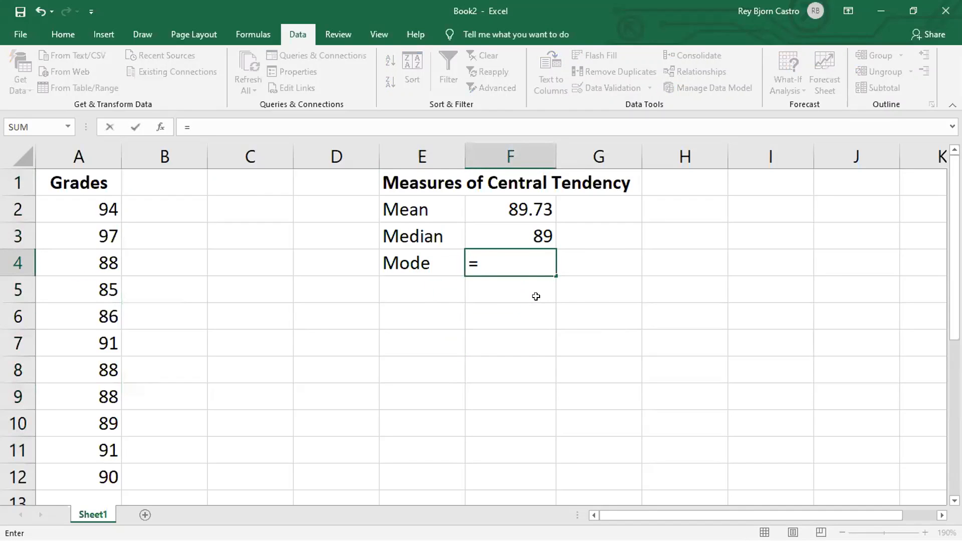
text(MODE)
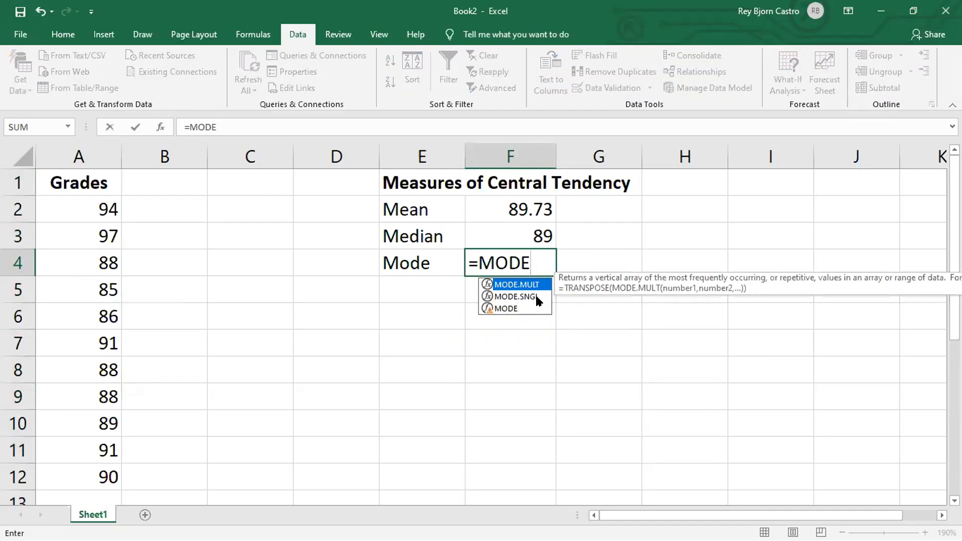
key(Down)
key(Up)
key(Down)
key(Up)
double_click(523, 285)
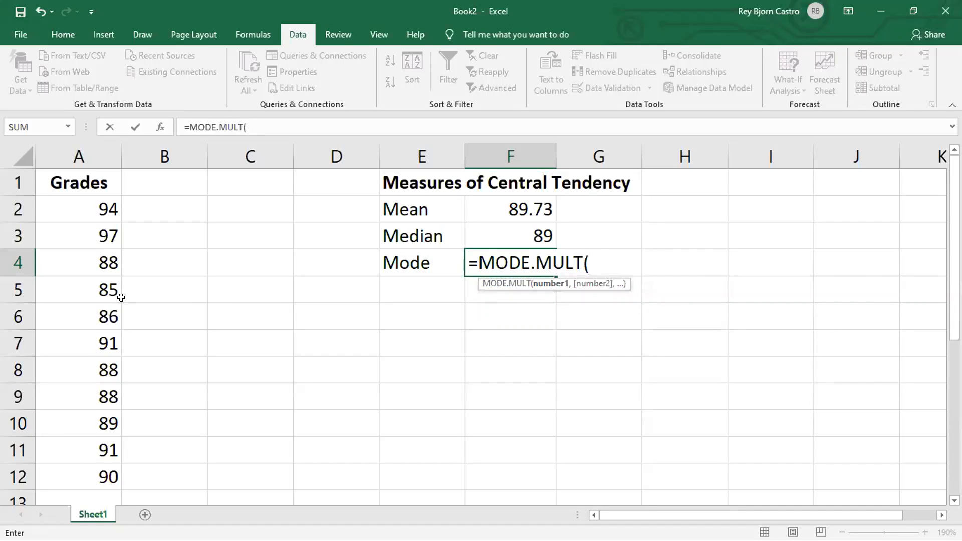
drag(94, 200, 97, 475)
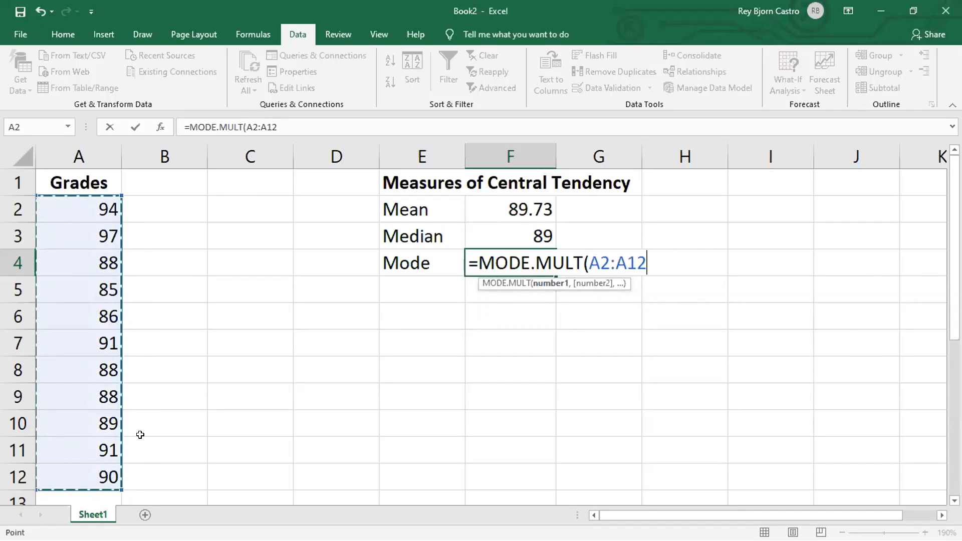
key(Return)
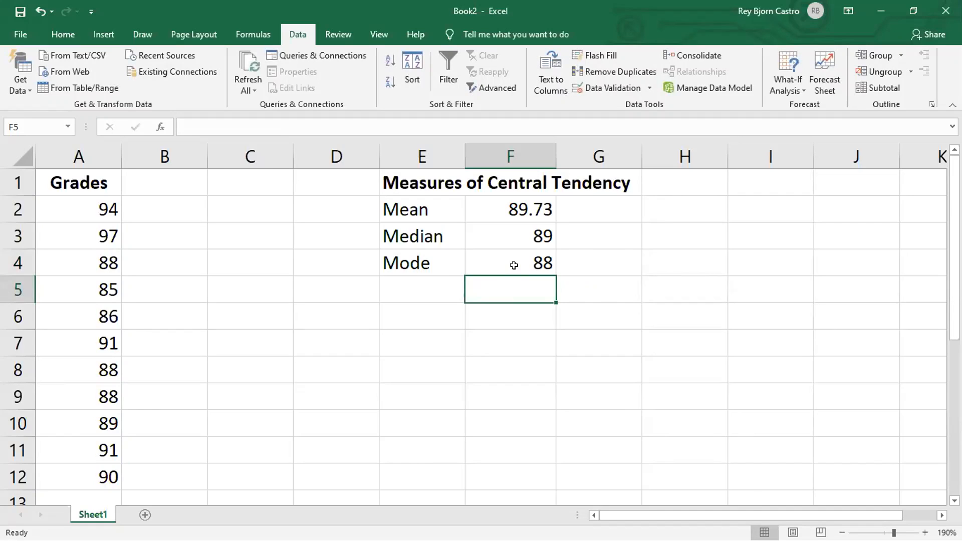
Step: Copy the grades from A2:A12 and paste them as values starting at cell B2
drag(74, 210, 91, 479)
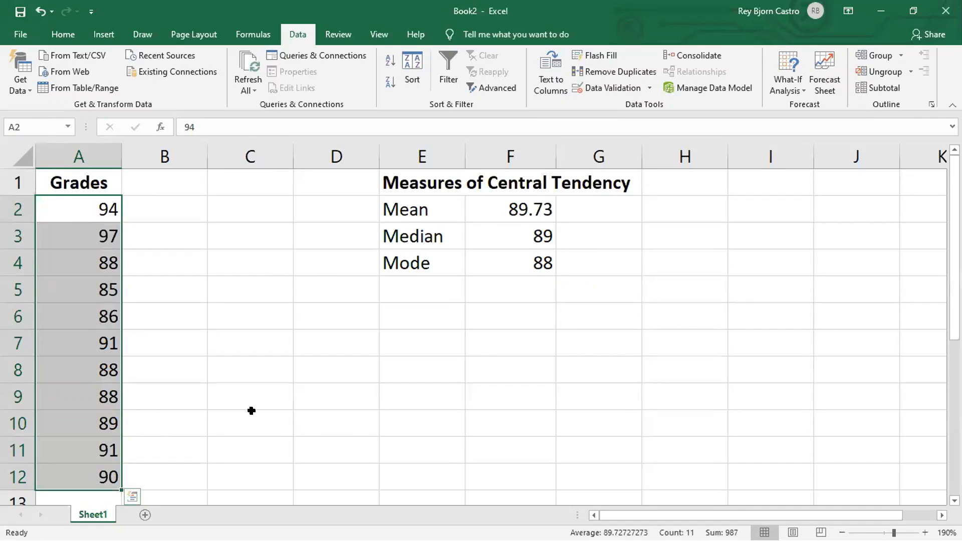
key(ctrl+c)
right_click(180, 212)
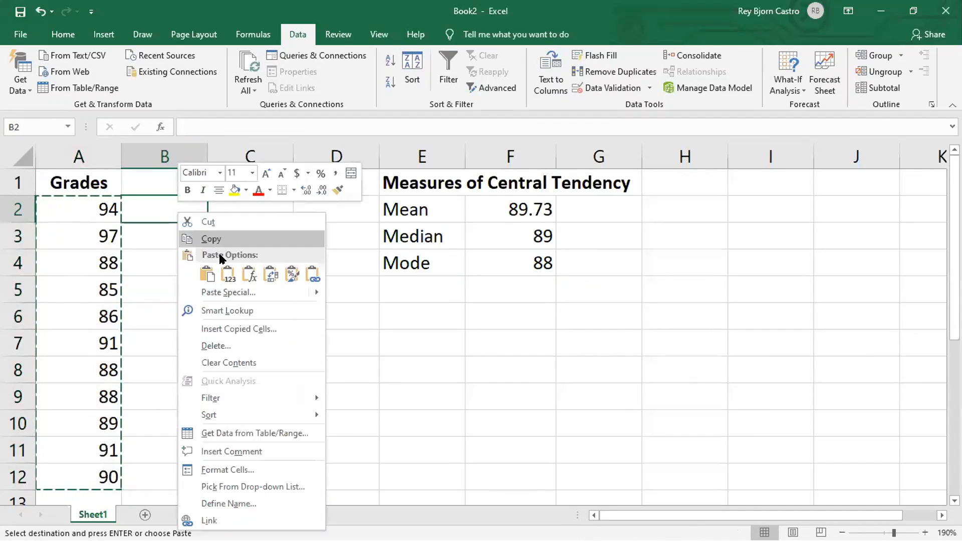
click(227, 275)
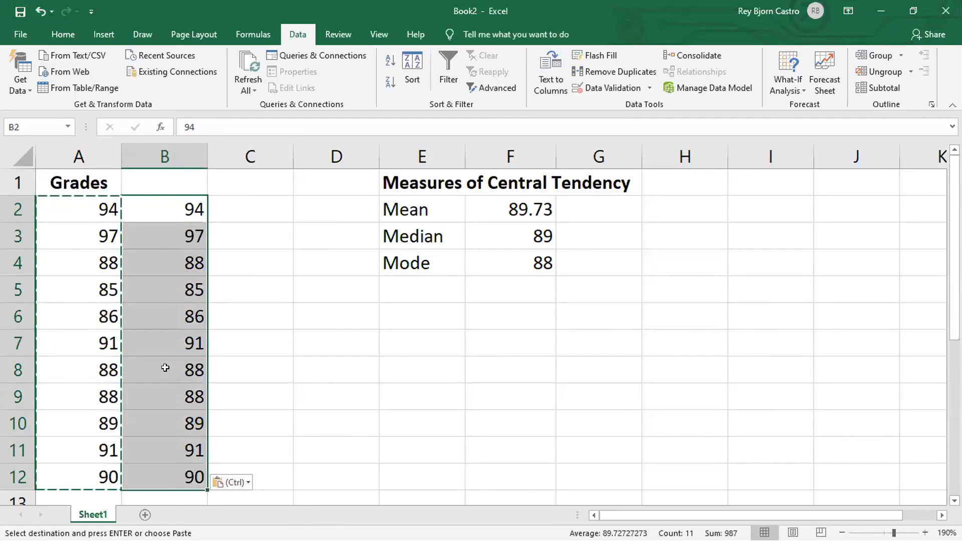
Step: Change the last copied grade in B12 to 91
click(169, 477)
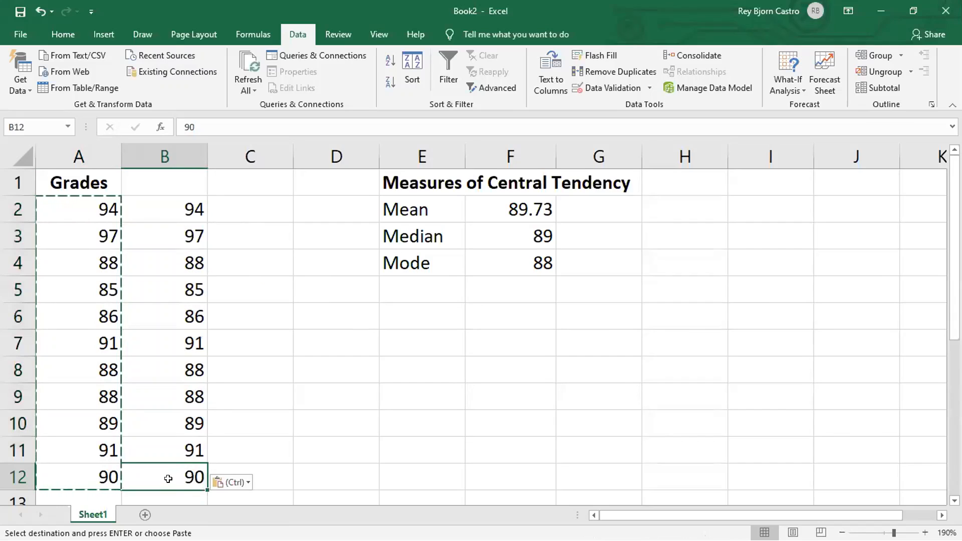
key(F2)
key(BackSpace)
text(1)
key(Return)
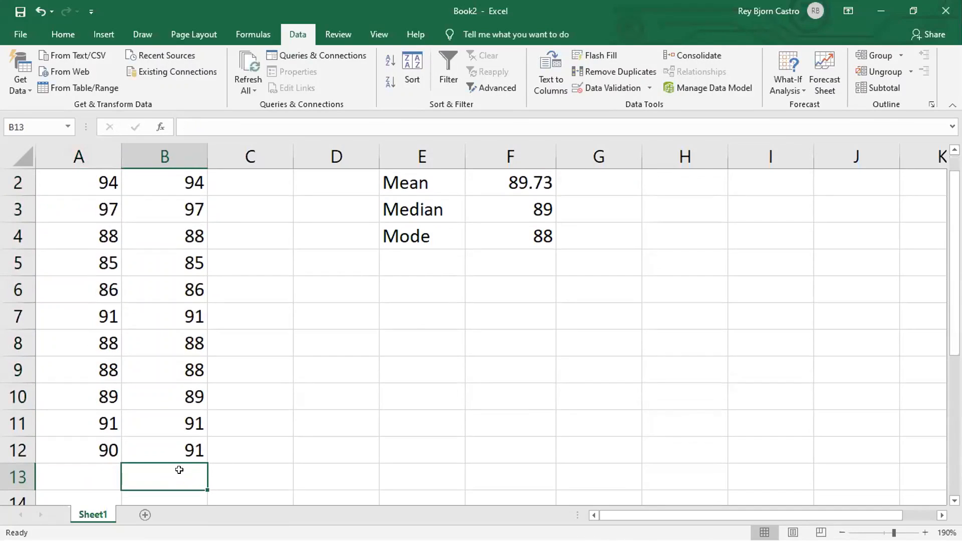
Step: Sort only the copied grades in B2:B12 in ascending order, continuing with the current selection
scroll(190, 455, up, 1)
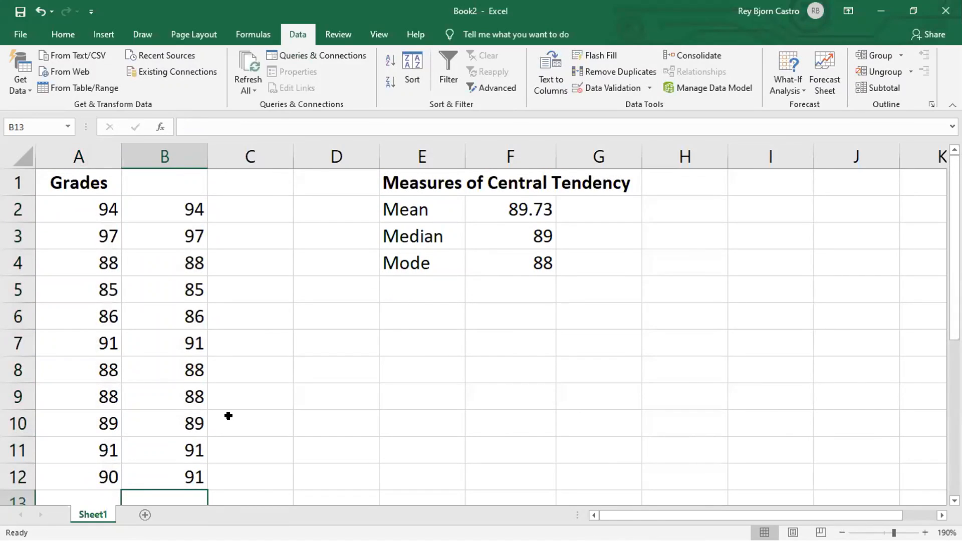
drag(165, 210, 165, 476)
click(412, 61)
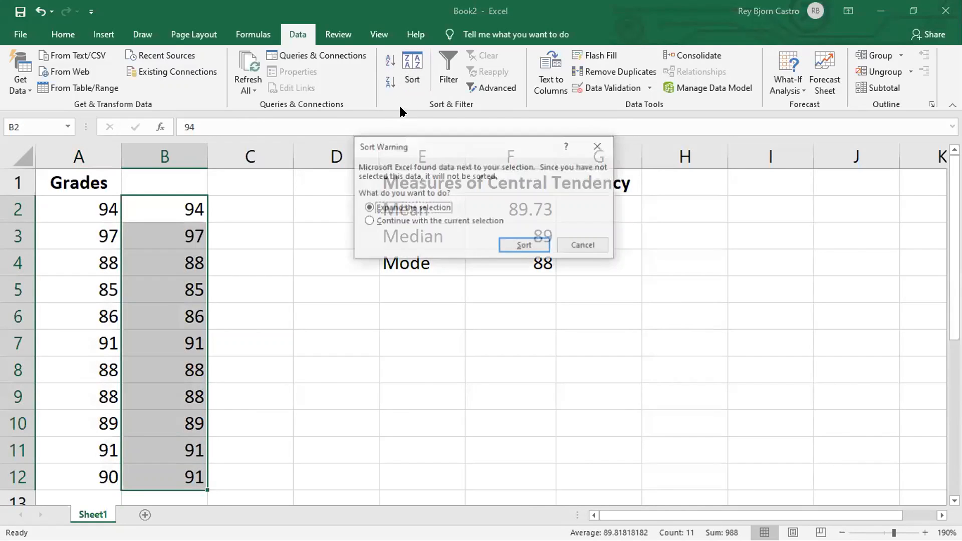
click(445, 220)
click(510, 241)
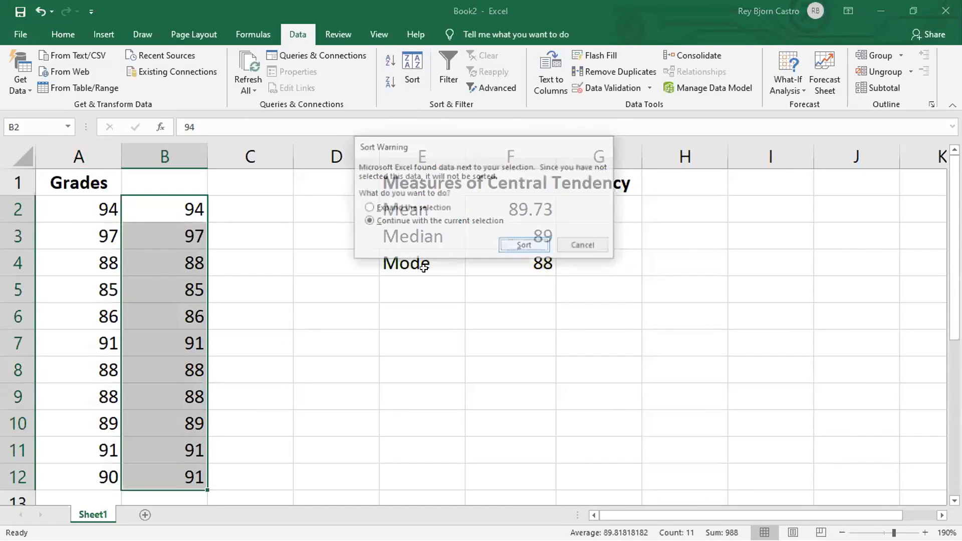
Step: Compare how often the repeated grades 88 and 91 occur in the sorted column B
drag(190, 257, 196, 310)
drag(183, 368, 174, 432)
click(416, 391)
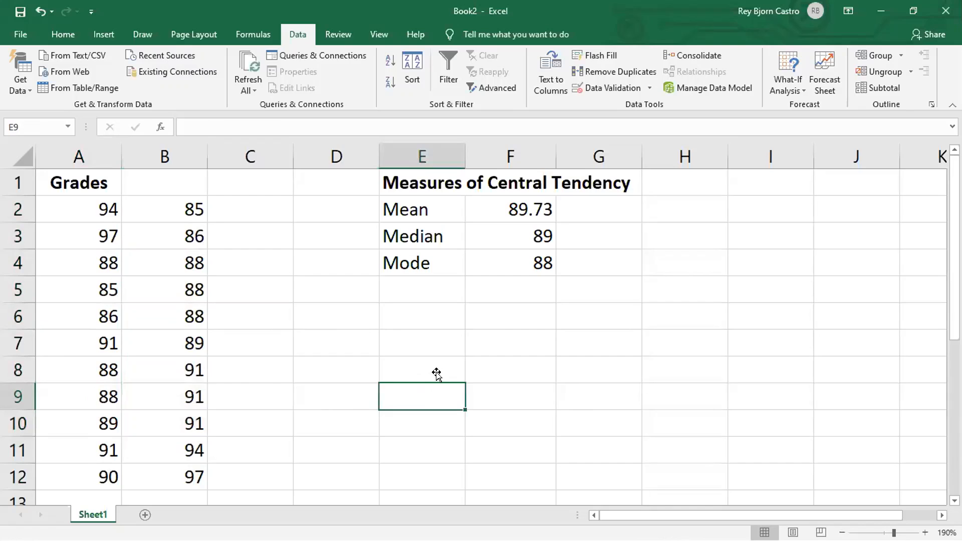
Step: Change the range of the MODE.MULT formula in F4 to B2:B12
click(527, 256)
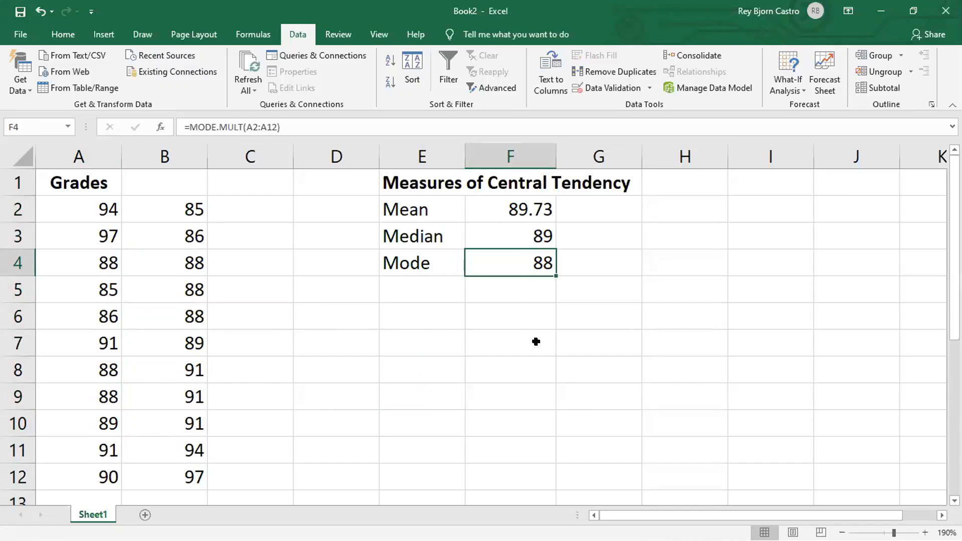
double_click(245, 123)
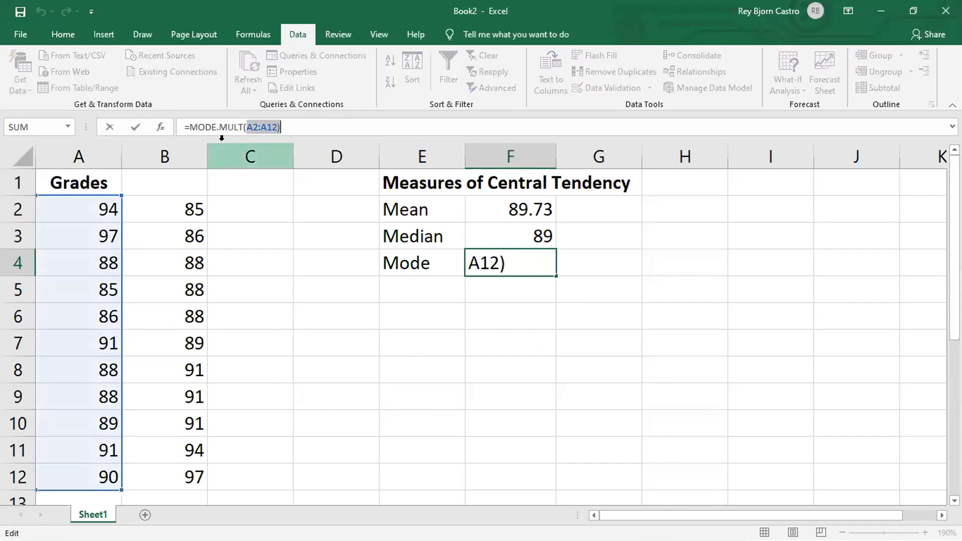
drag(184, 201, 189, 471)
key(Return)
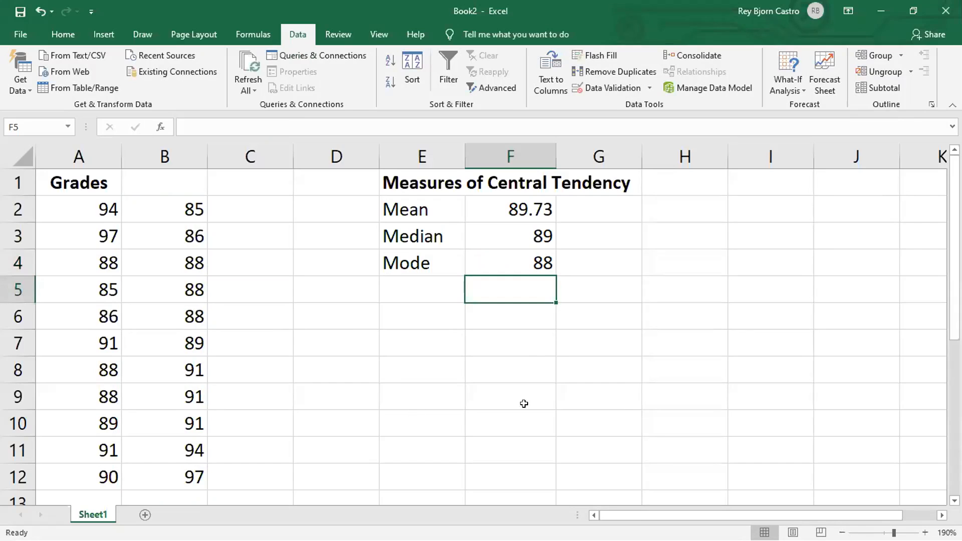
Step: Examine the mode formula in F4 and its referenced range, leaving the formula as it is
click(527, 256)
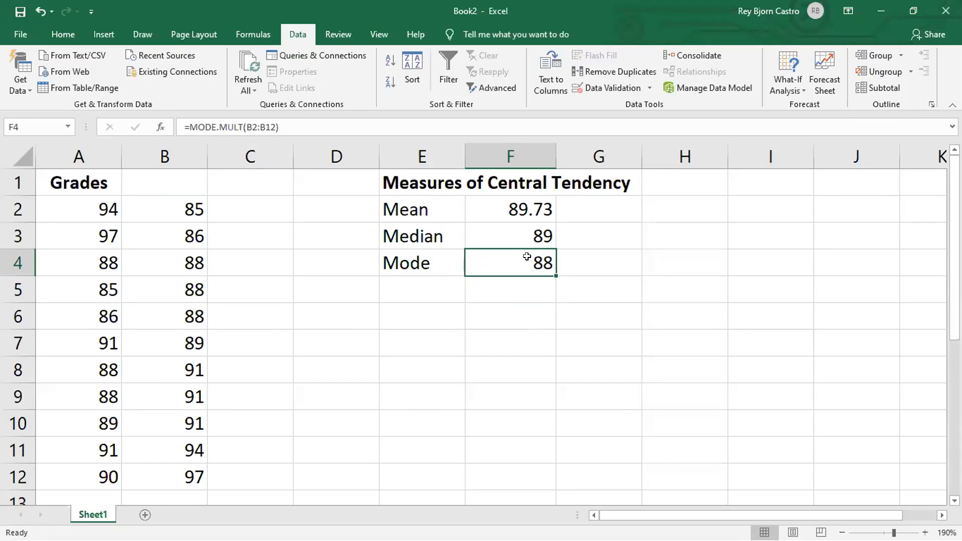
click(190, 121)
drag(223, 115, 317, 134)
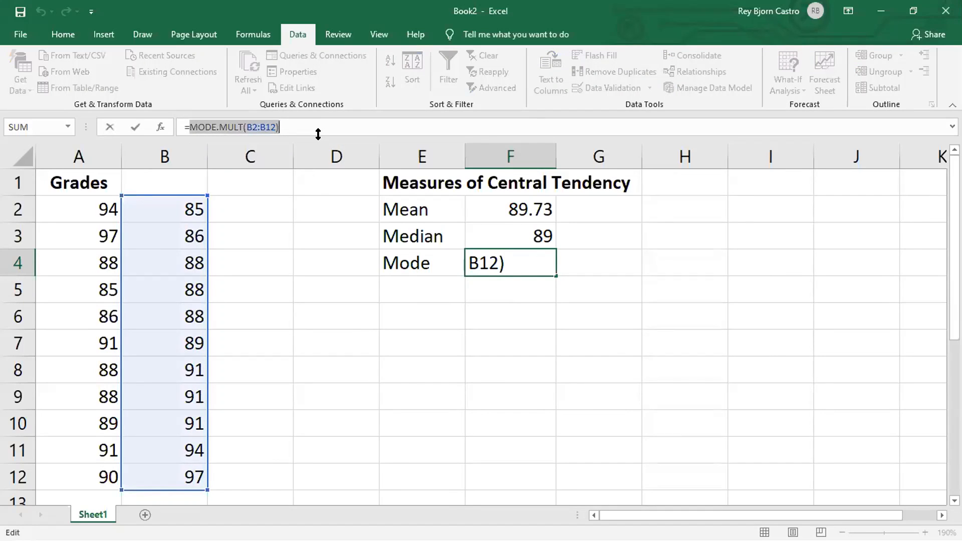
click(548, 286)
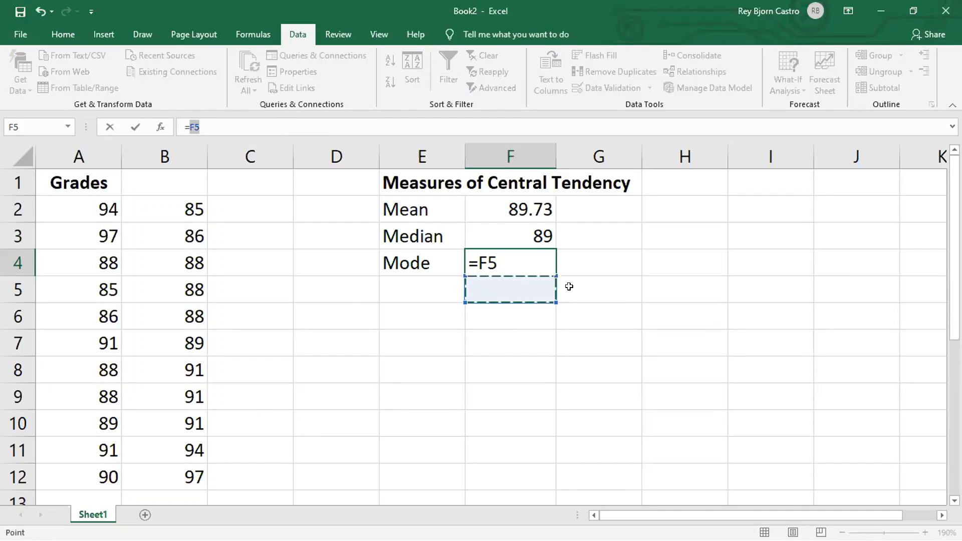
key(Escape)
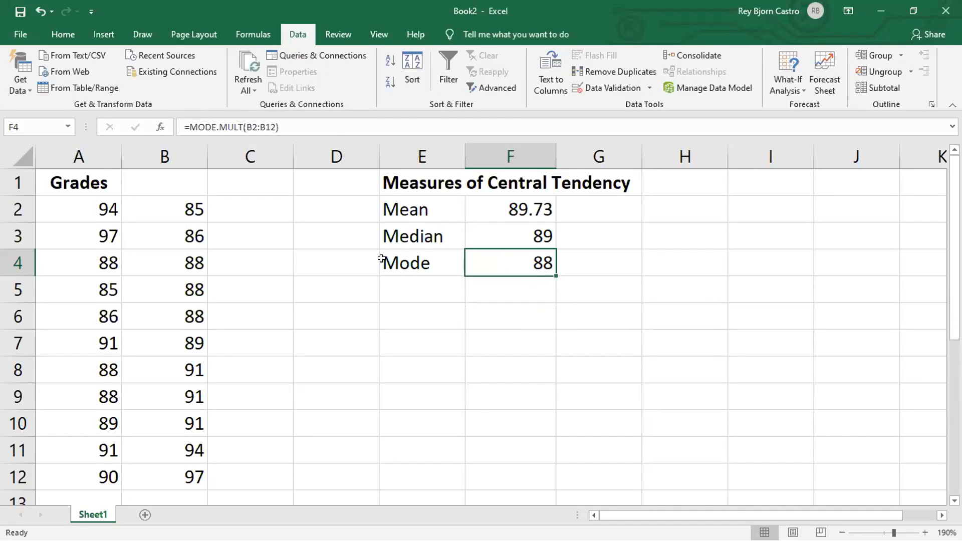
click(255, 127)
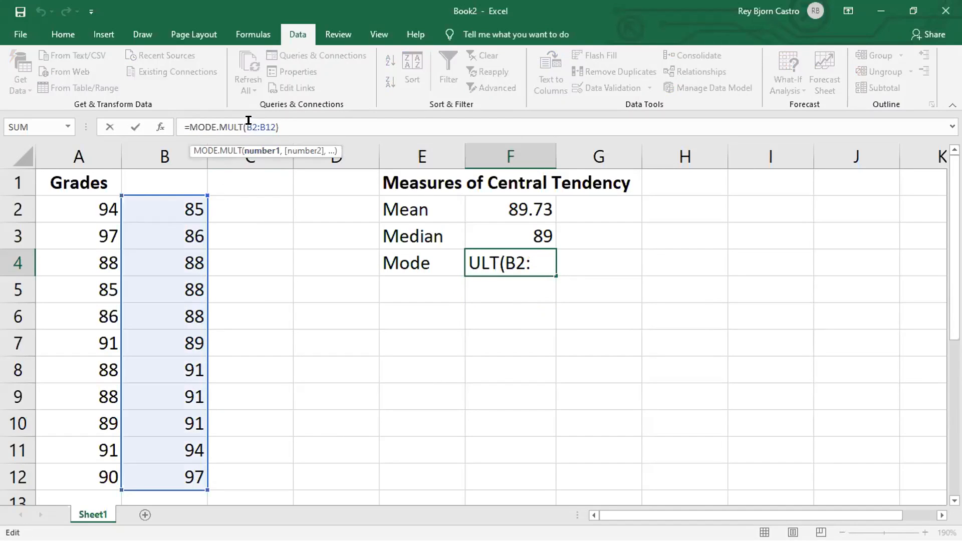
drag(244, 121, 276, 127)
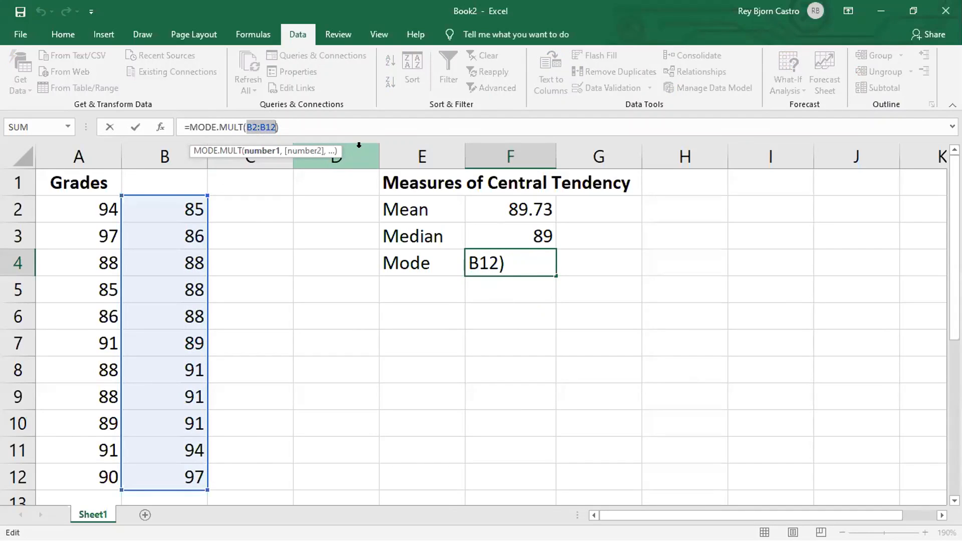
key(Return)
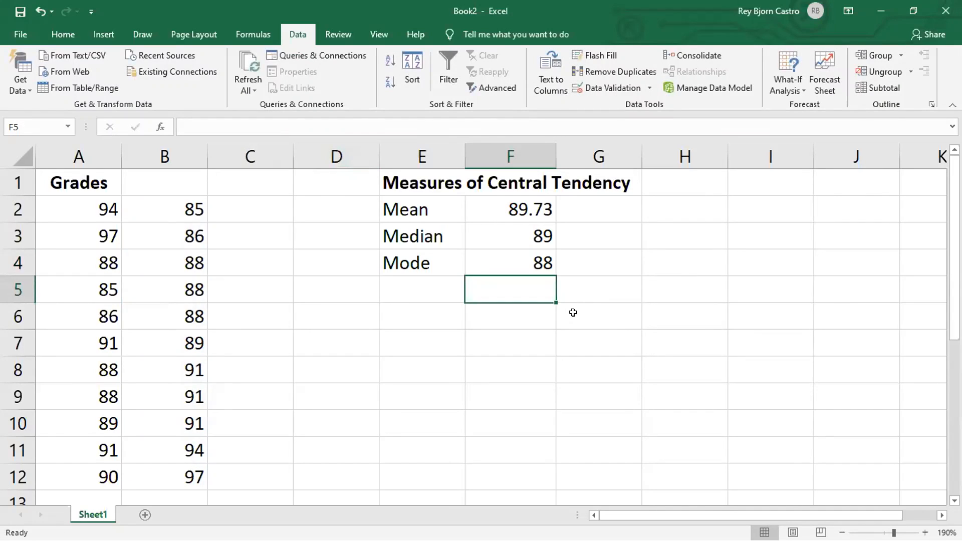
click(592, 313)
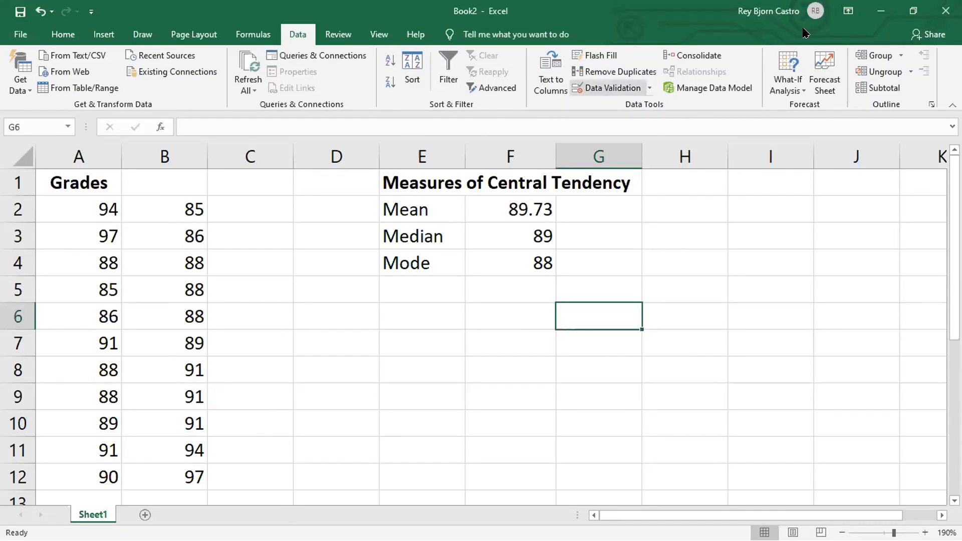
Step: Switch to Excel for the web in the browser and create a new blank workbook
click(881, 11)
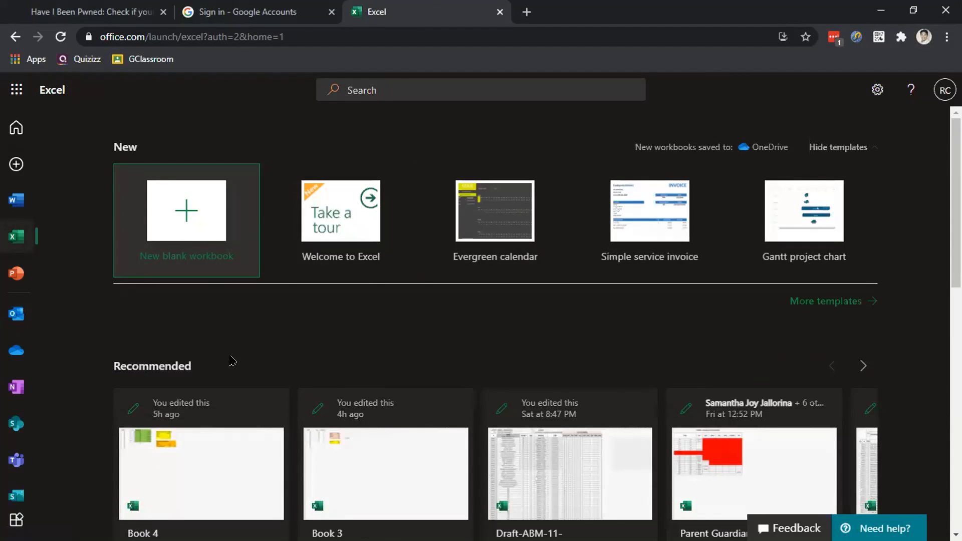
click(195, 220)
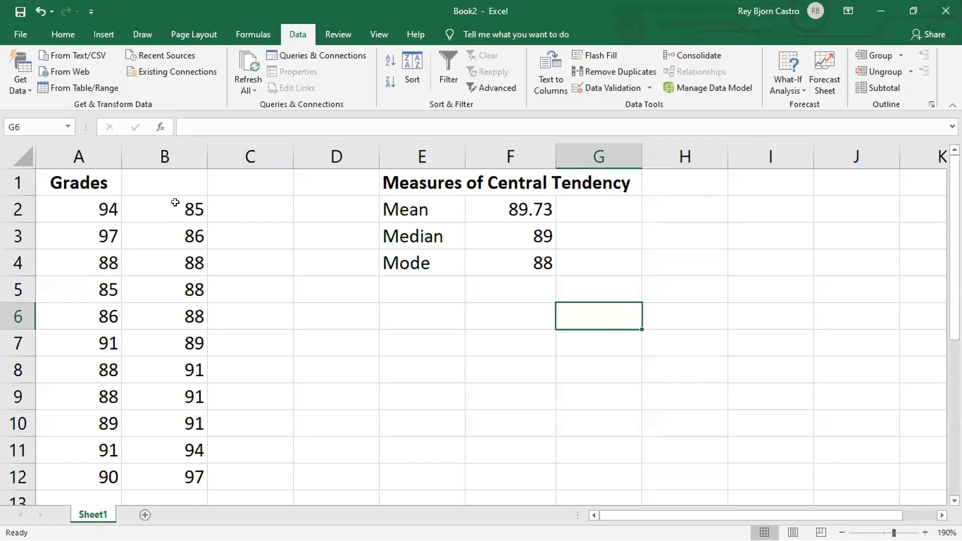
Step: Copy the grades in B2:B12 and paste them starting at A1 of the blank Excel for the web workbook
click(175, 202)
shift+click(175, 476)
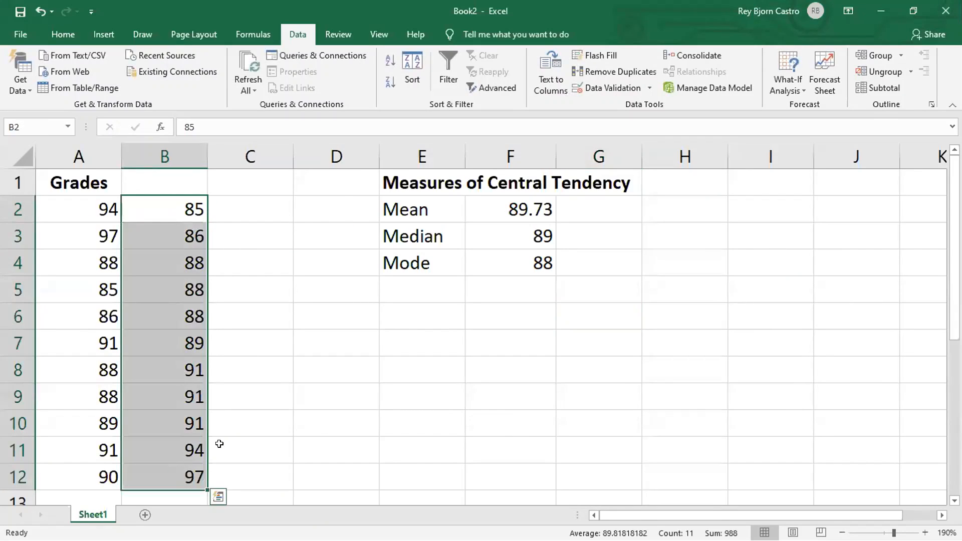
key(ctrl+c)
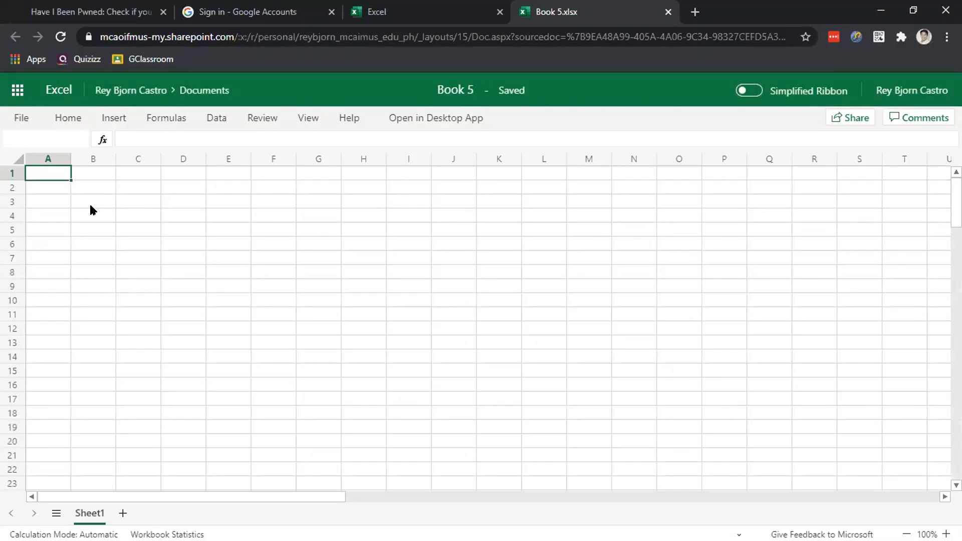
key(ctrl+plus)
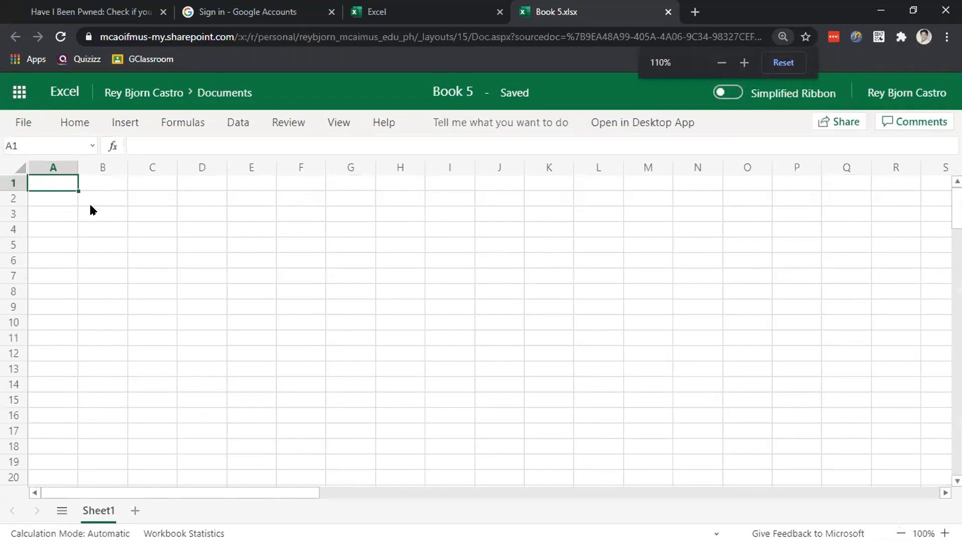
scroll(91, 206, up, 1)
scroll(79, 189, up, 2)
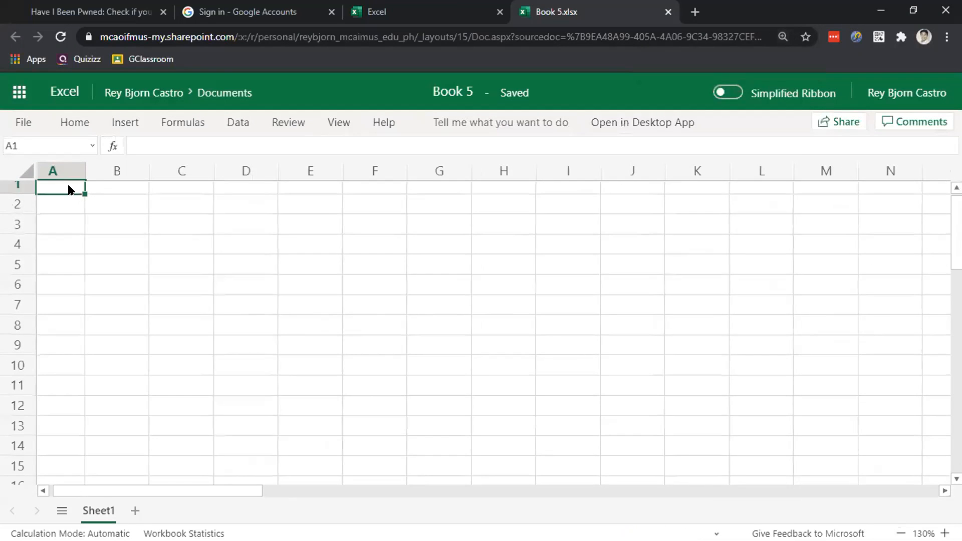
key(ctrl+v)
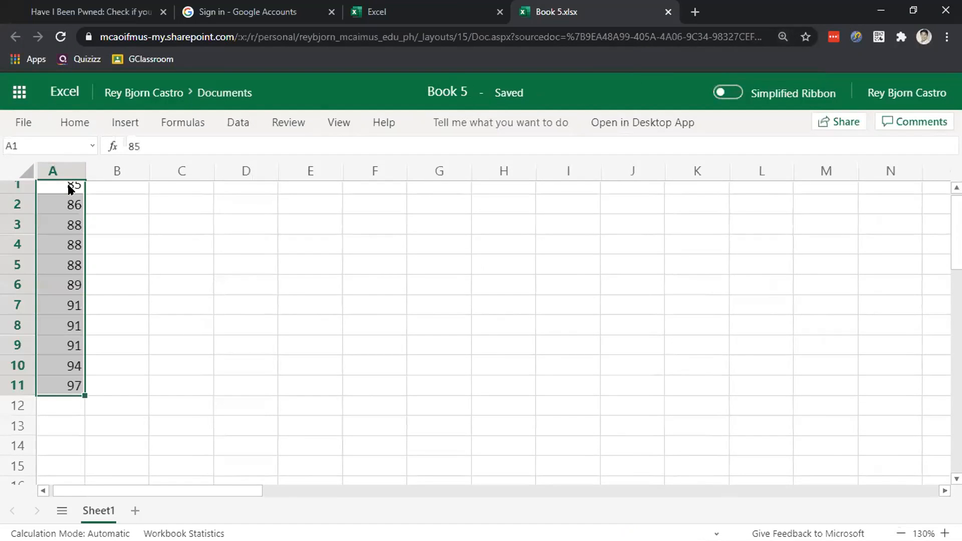
scroll(252, 274, up, 1)
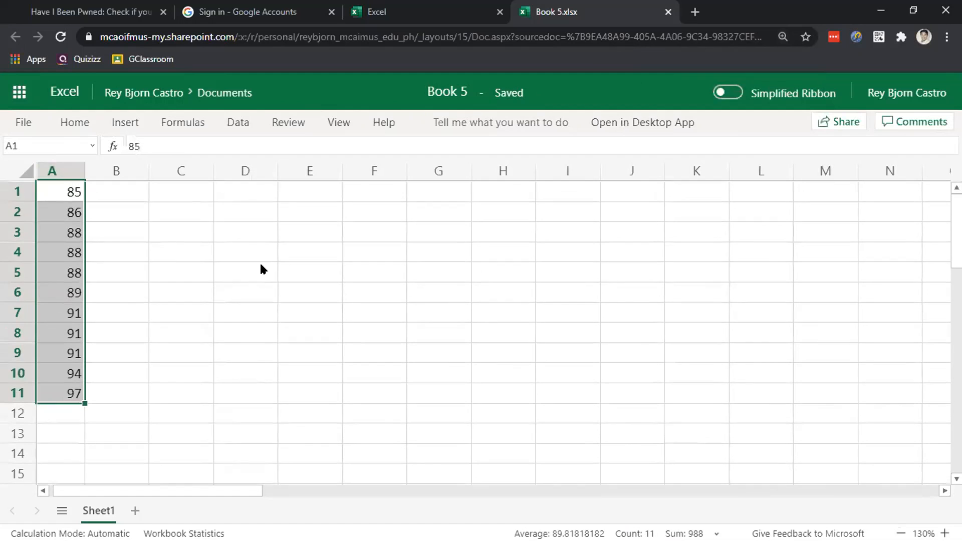
Step: Label cell C2 as "mode"
click(286, 253)
click(193, 205)
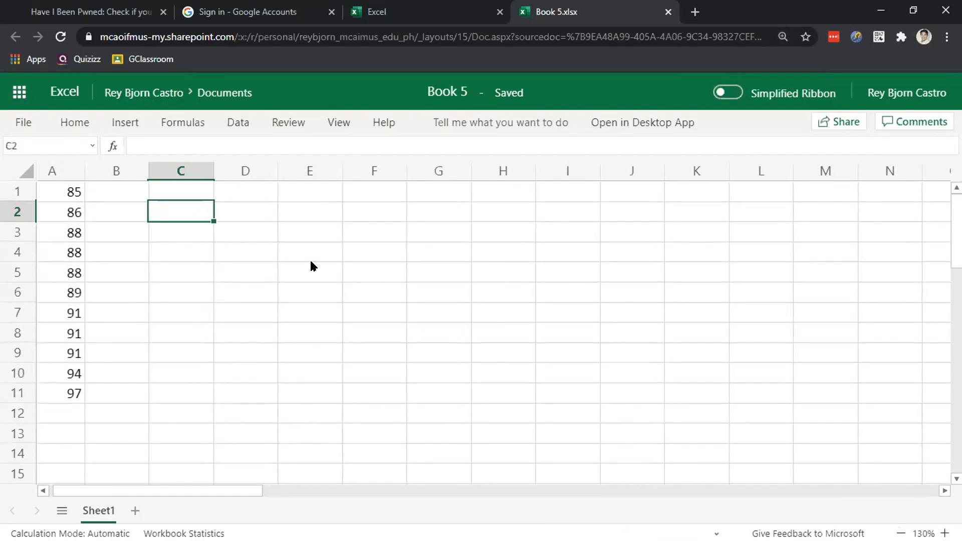
text(mode)
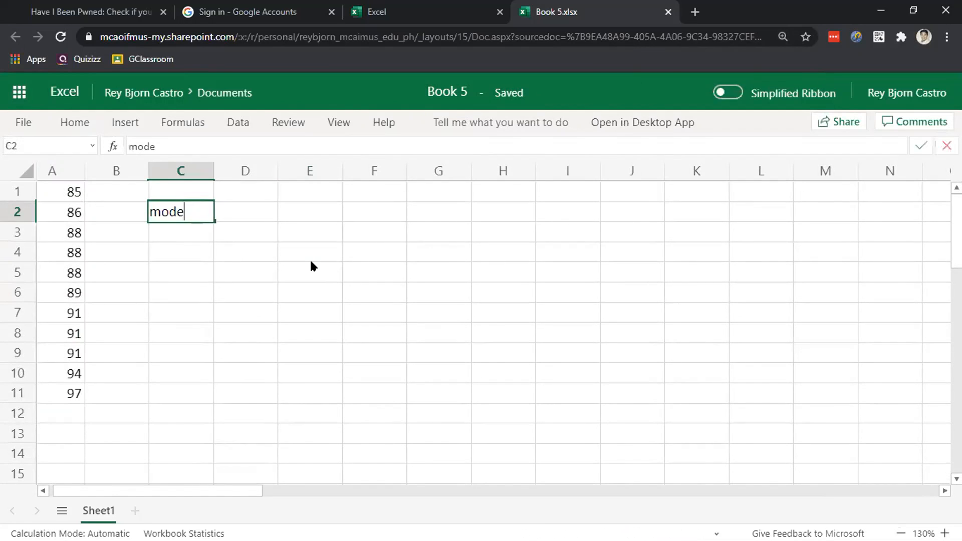
key(Tab)
Step: Enter a MODE.MULT formula in D2 over the grades in A1:A11, replacing the incomplete =MODE entry
text(=MODE)
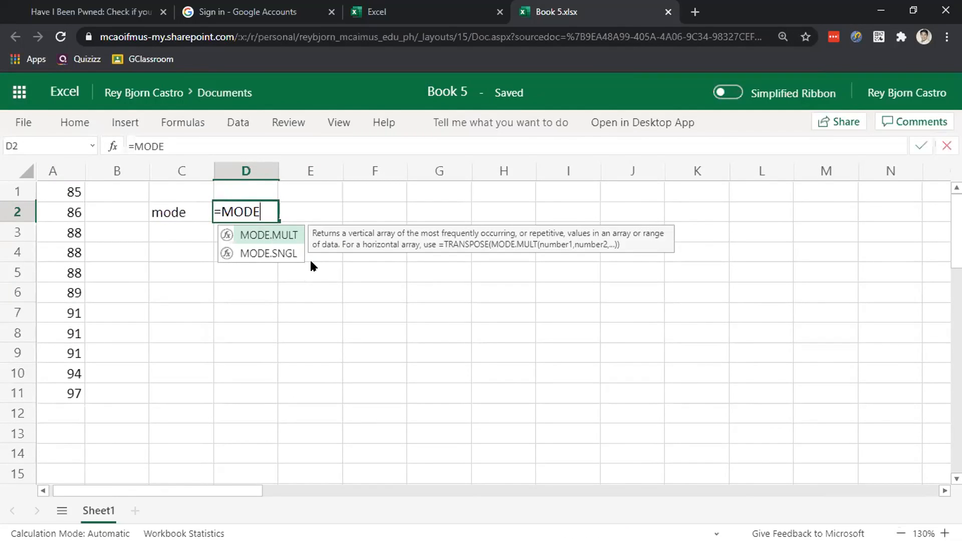
key(Return)
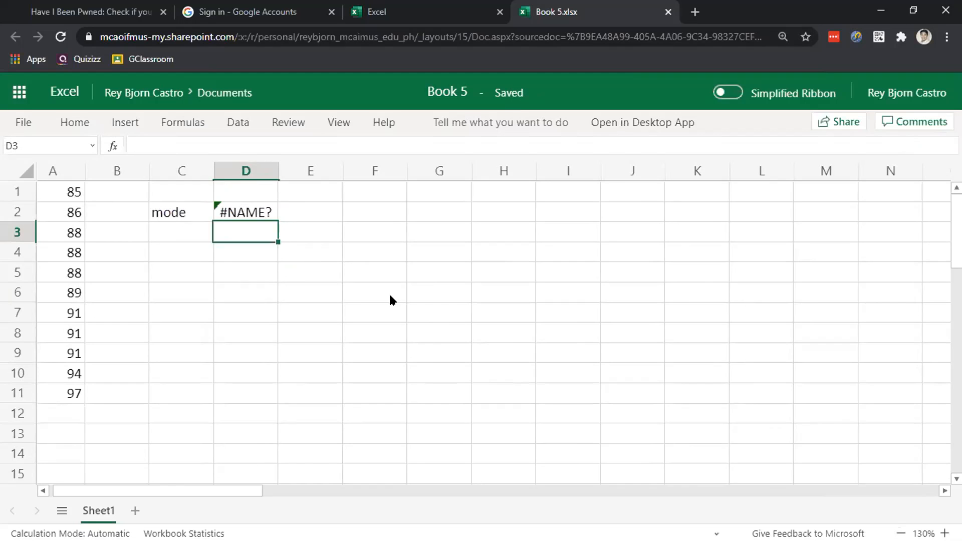
click(251, 207)
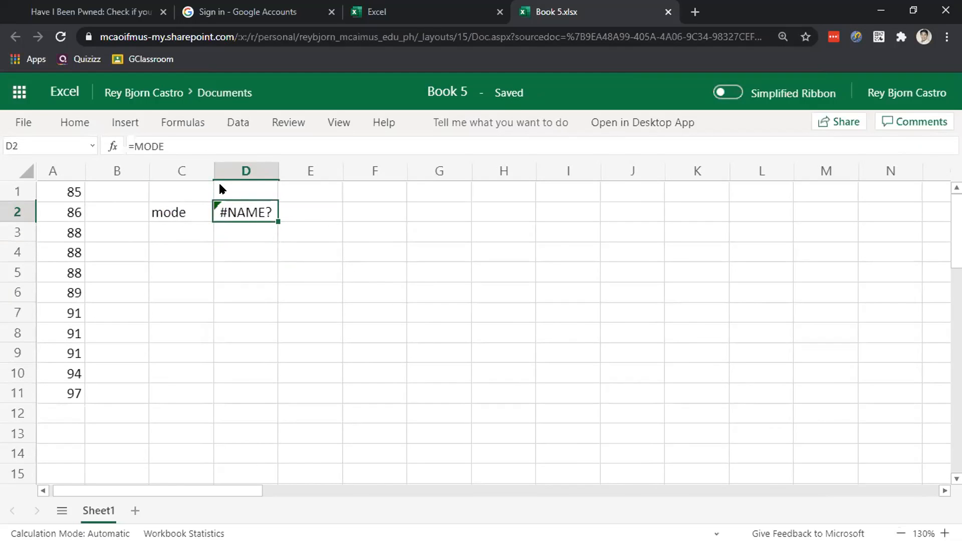
text(=MODE.)
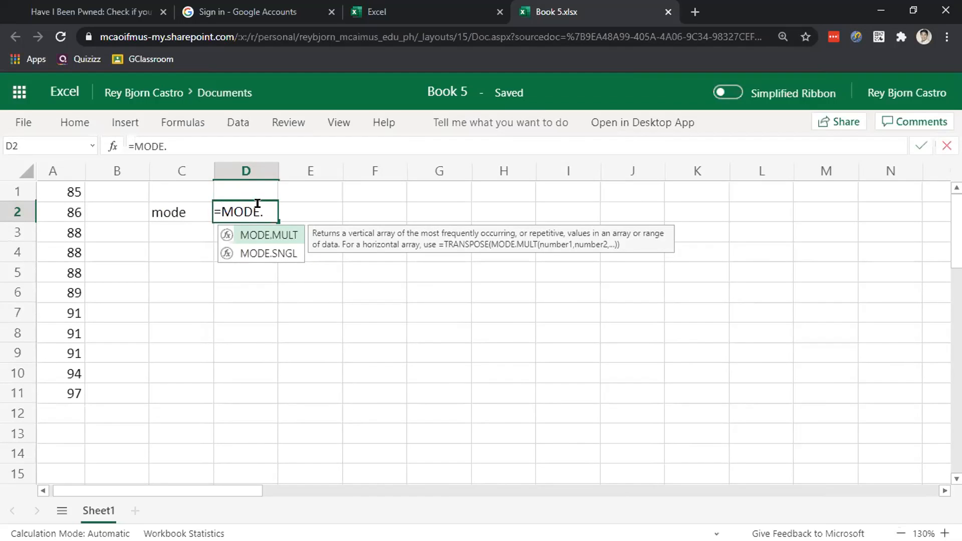
double_click(274, 236)
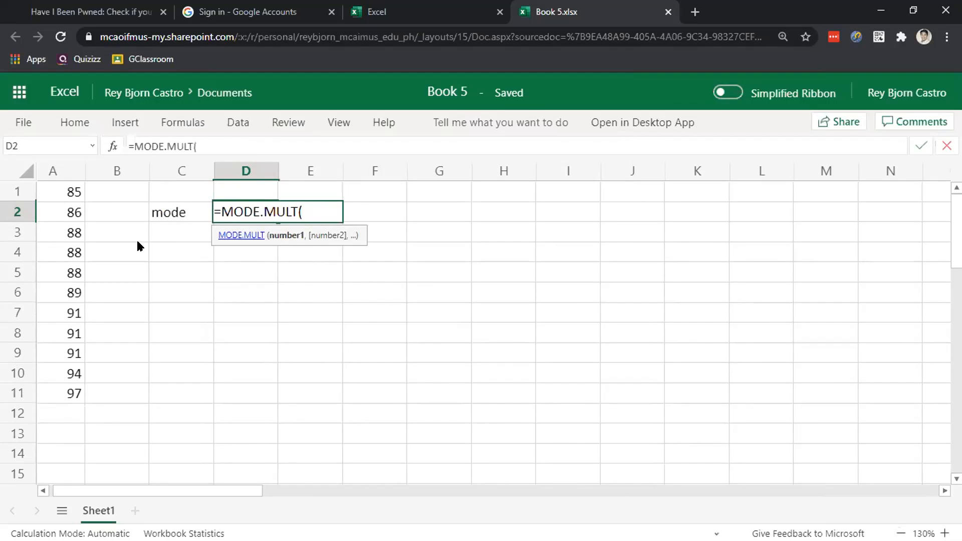
drag(49, 186, 69, 410)
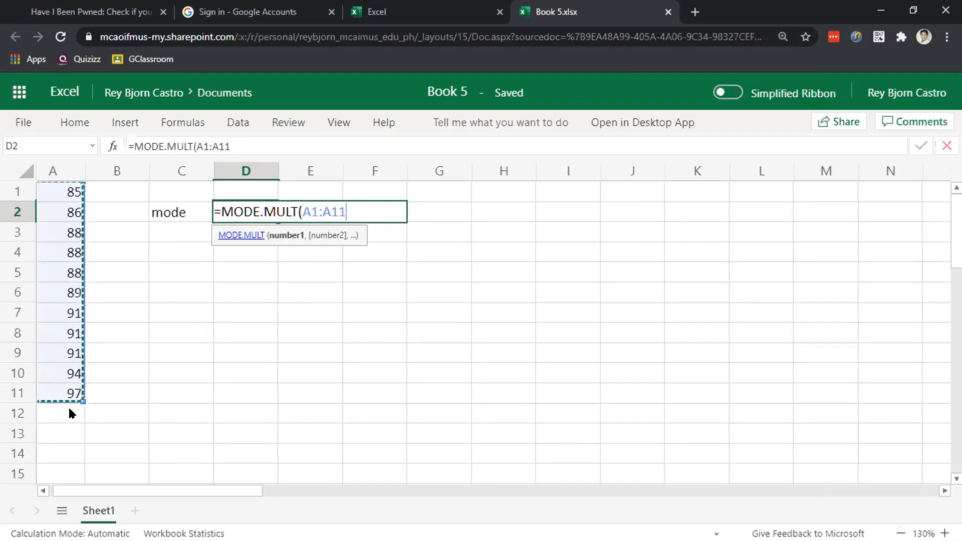
key(Return)
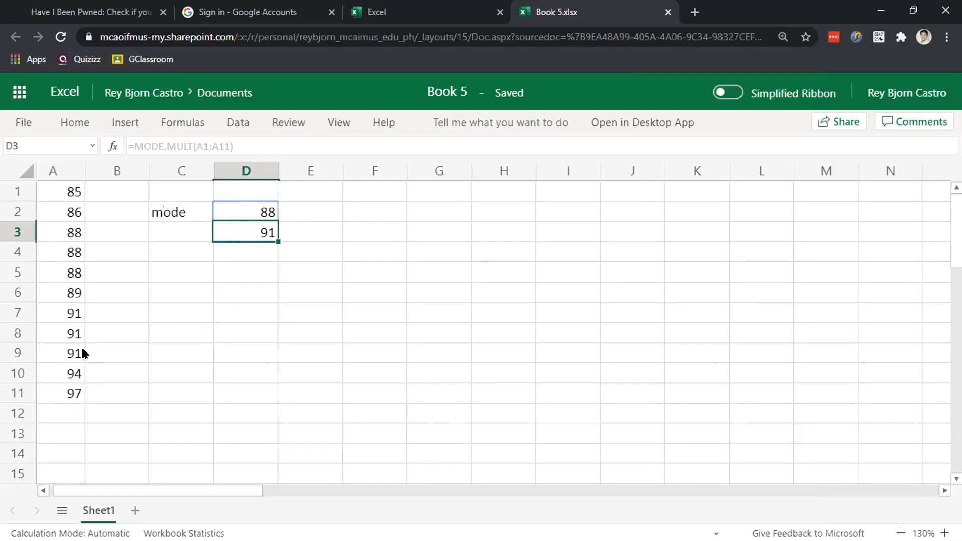
Step: Copy the grades in A1:A11 into column B, starting at B1
drag(75, 190, 75, 389)
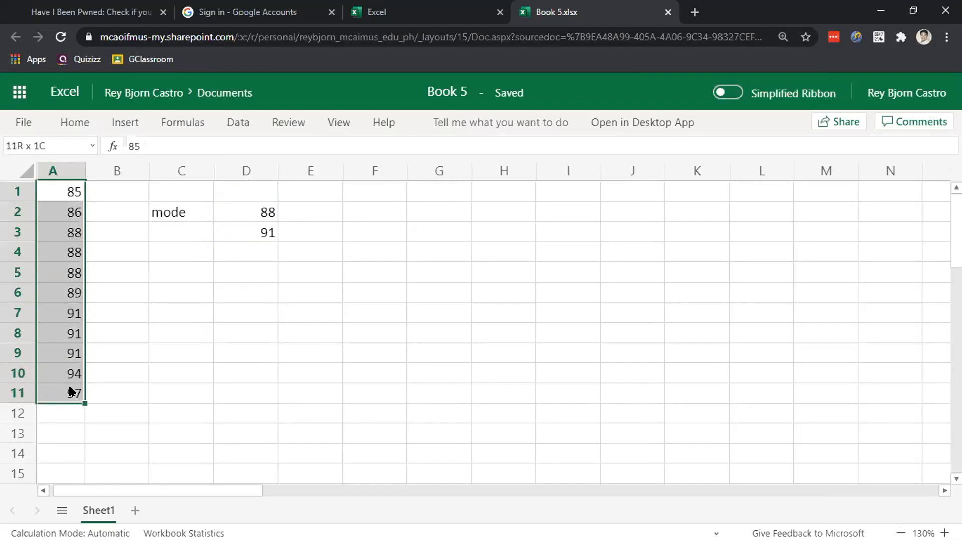
key(ctrl+c)
click(129, 196)
key(ctrl+v)
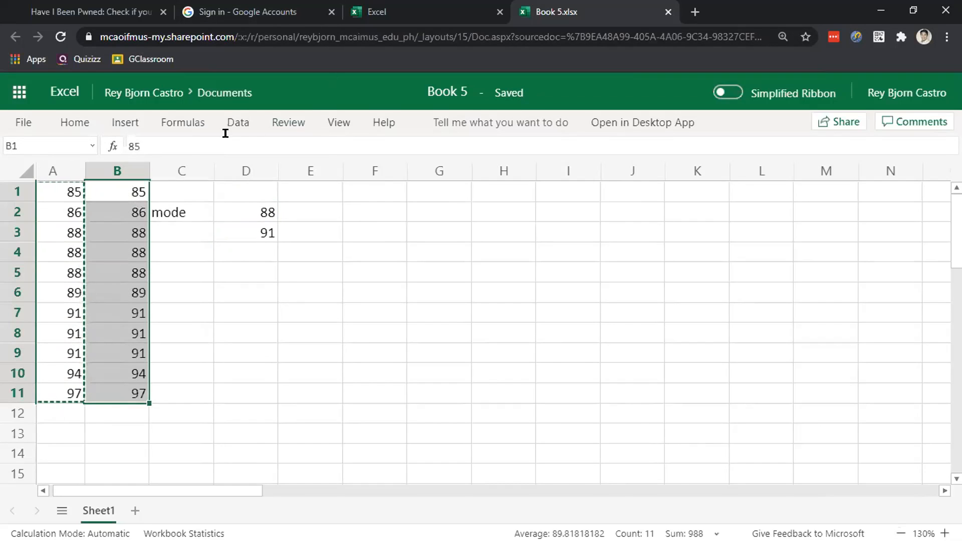
Step: Sort the copied grades in B1:B11 in ascending order
click(242, 117)
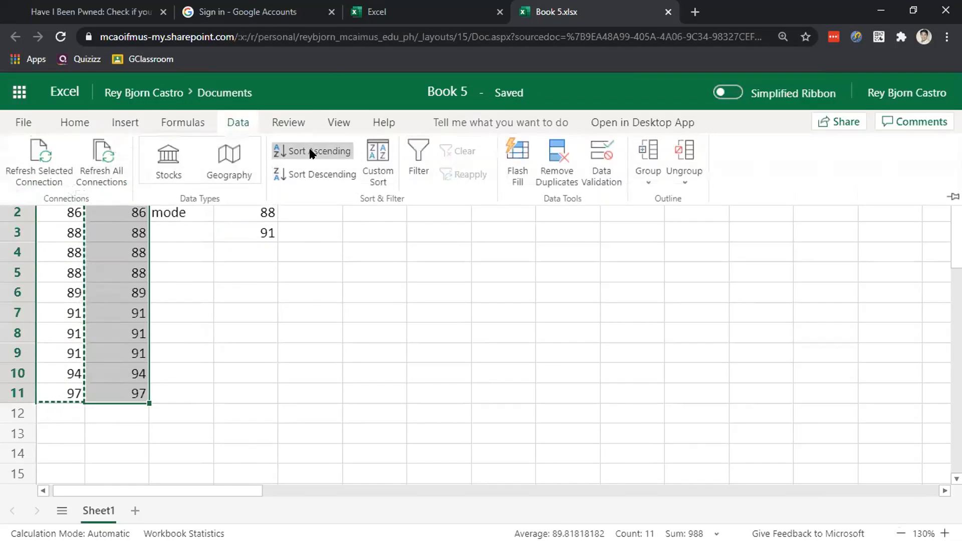
click(309, 150)
click(521, 376)
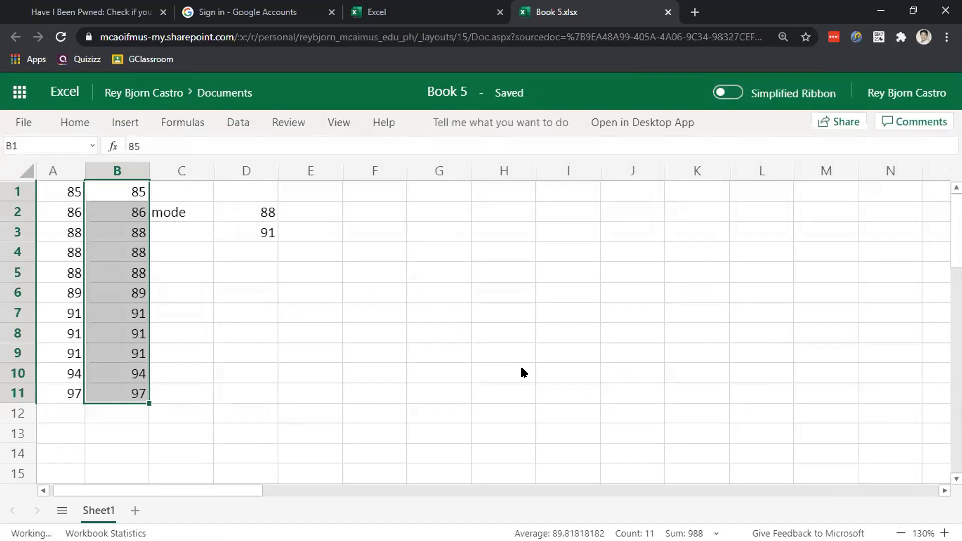
click(623, 273)
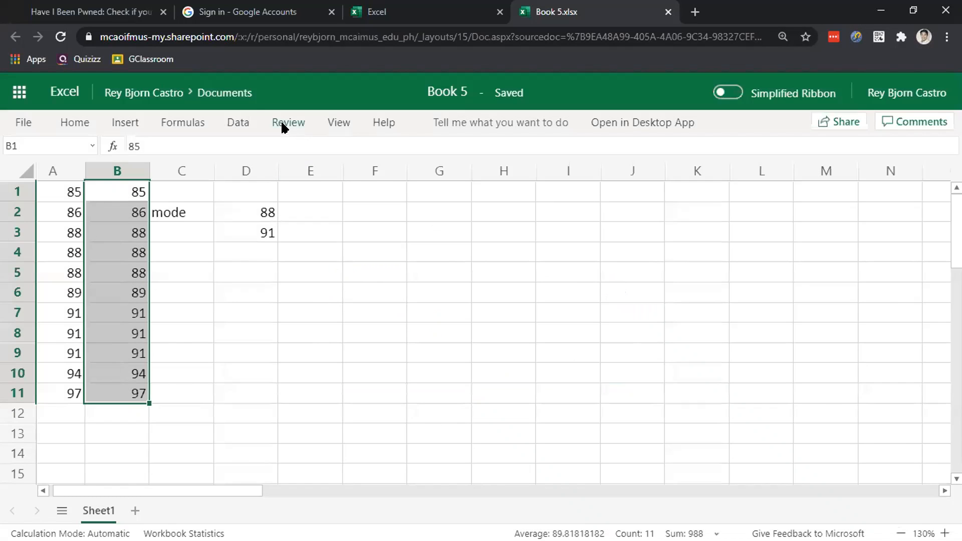
click(250, 122)
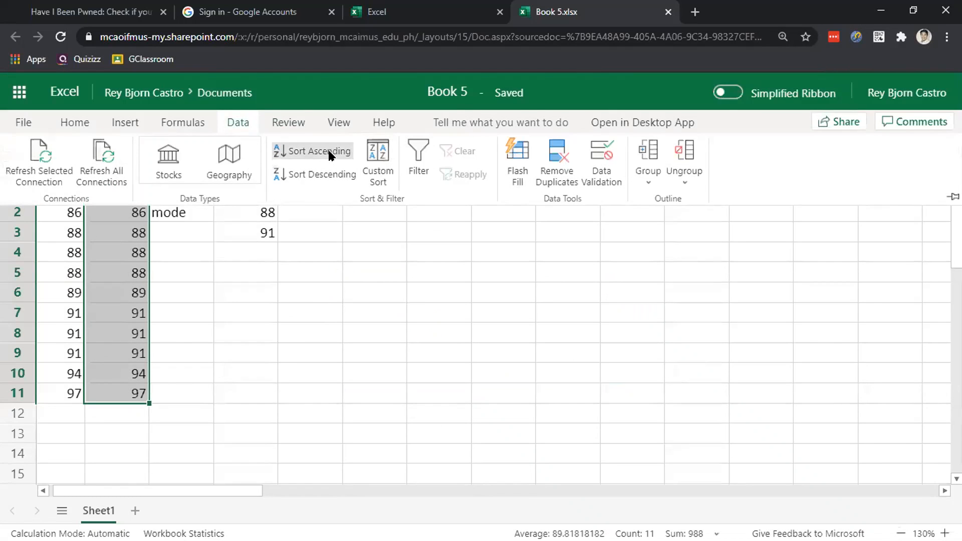
click(329, 150)
click(649, 377)
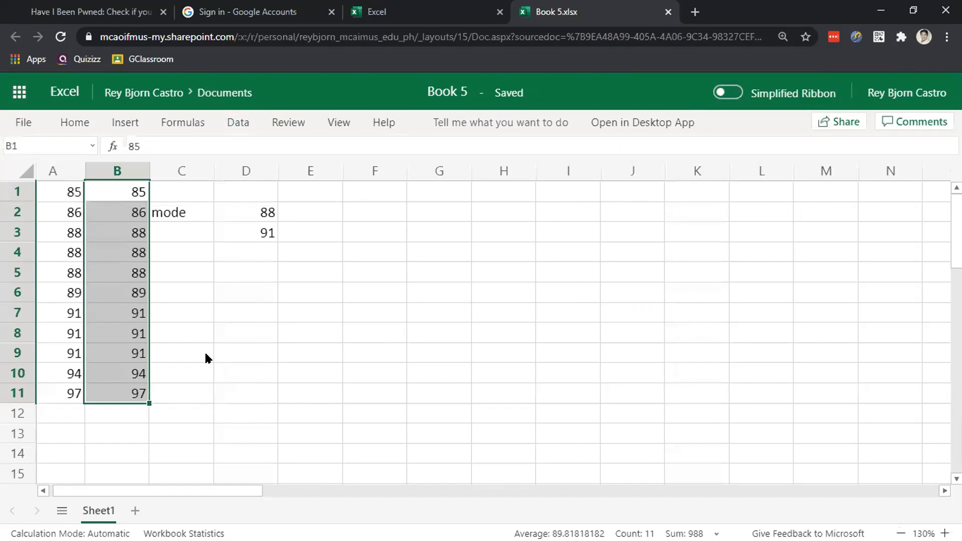
Step: Compare the repeated 88 and 91 grades in column B with the modes in D2:D3
click(132, 313)
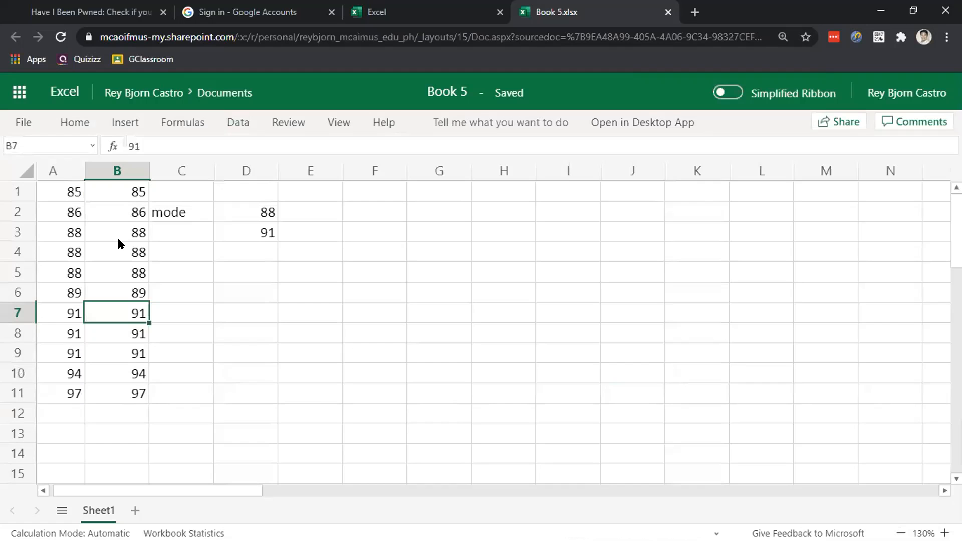
drag(120, 231, 115, 271)
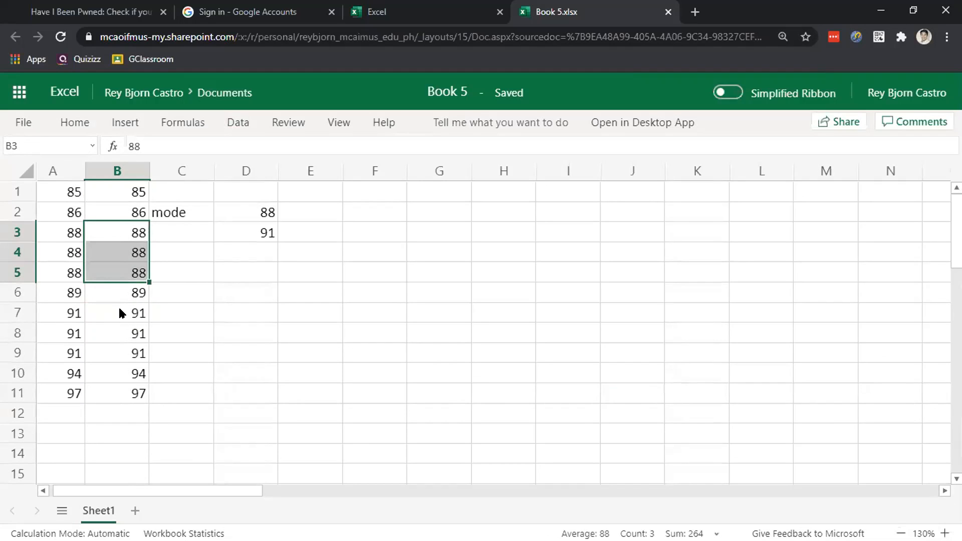
drag(121, 313, 160, 357)
click(280, 253)
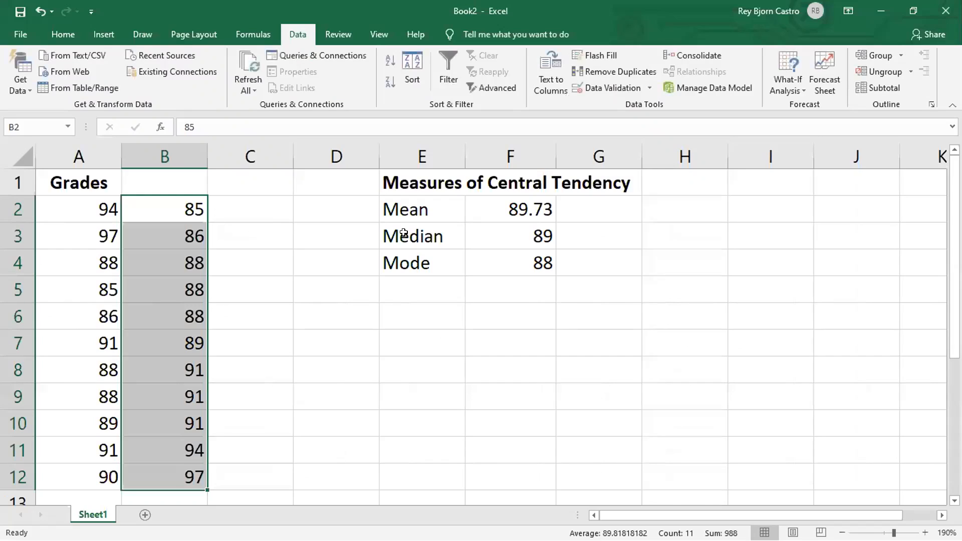
Step: Switch back to the desktop Excel workbook and move the Measures of Central Tendency table from E1:F4 to D1:E4
click(399, 301)
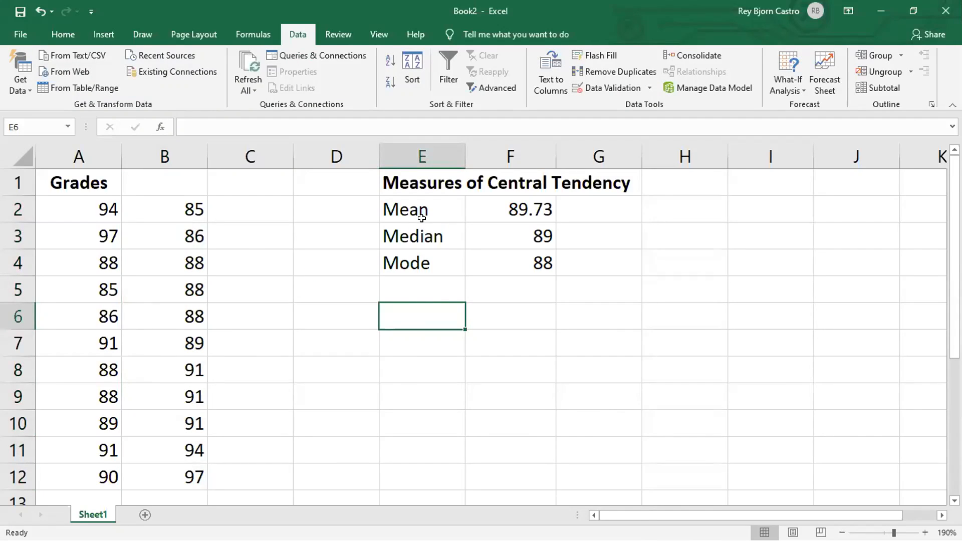
drag(406, 178, 488, 255)
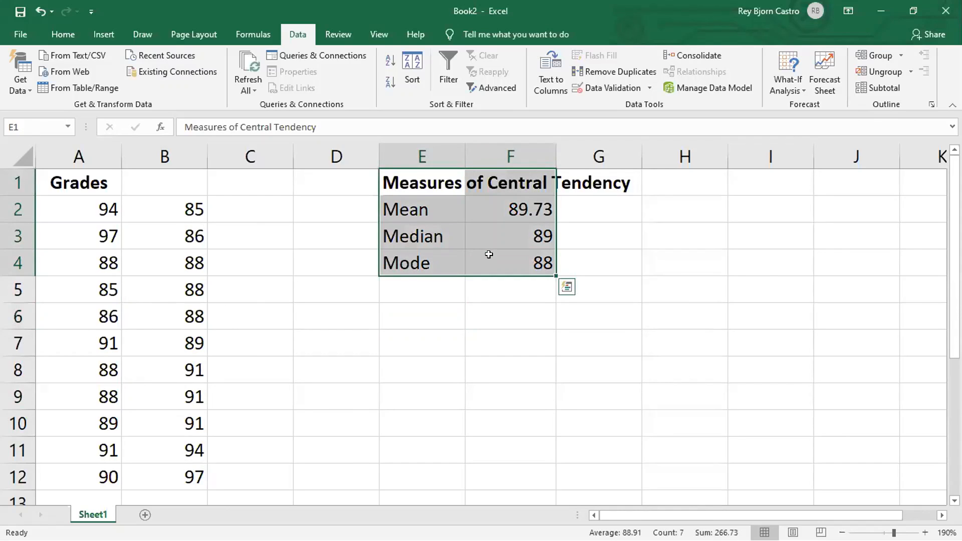
key(ctrl+c)
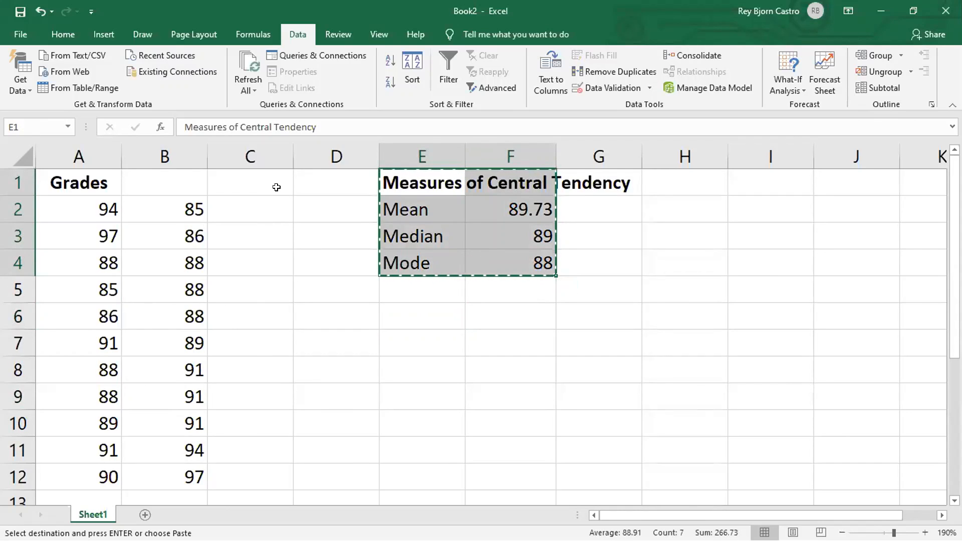
click(276, 187)
click(309, 177)
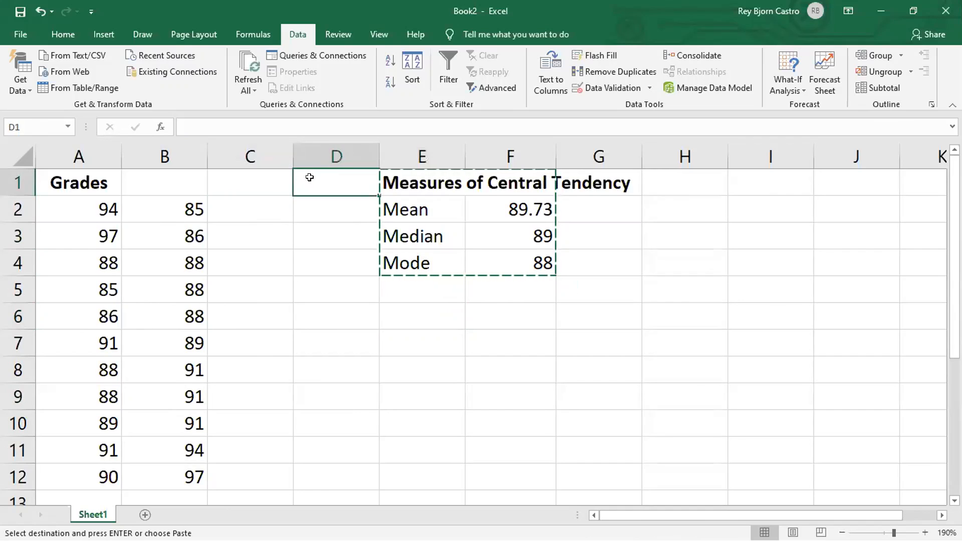
key(ctrl+v)
Step: Narrow column C and fill the Measures of Central Tendency table in D1:E4 with yellow
drag(293, 155, 359, 276)
click(290, 335)
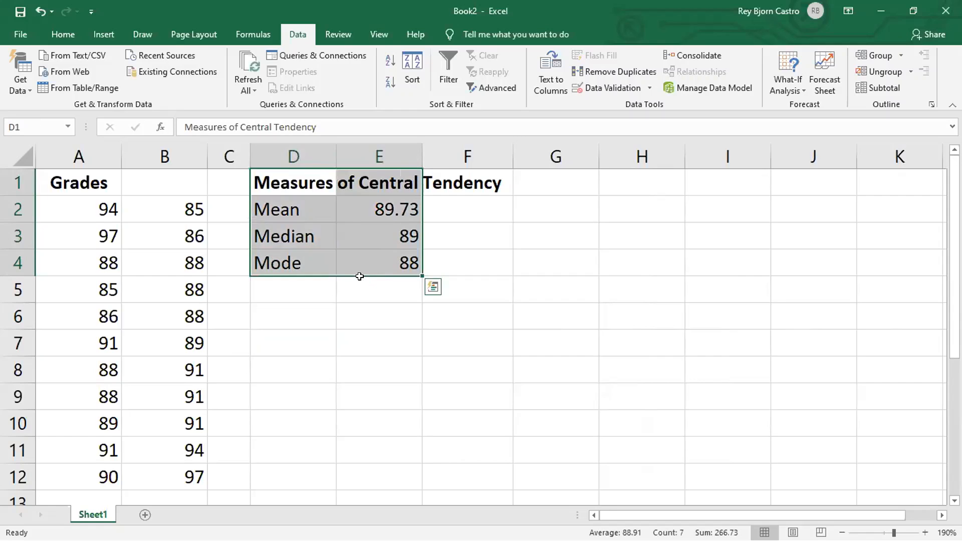
click(57, 34)
click(170, 84)
click(297, 356)
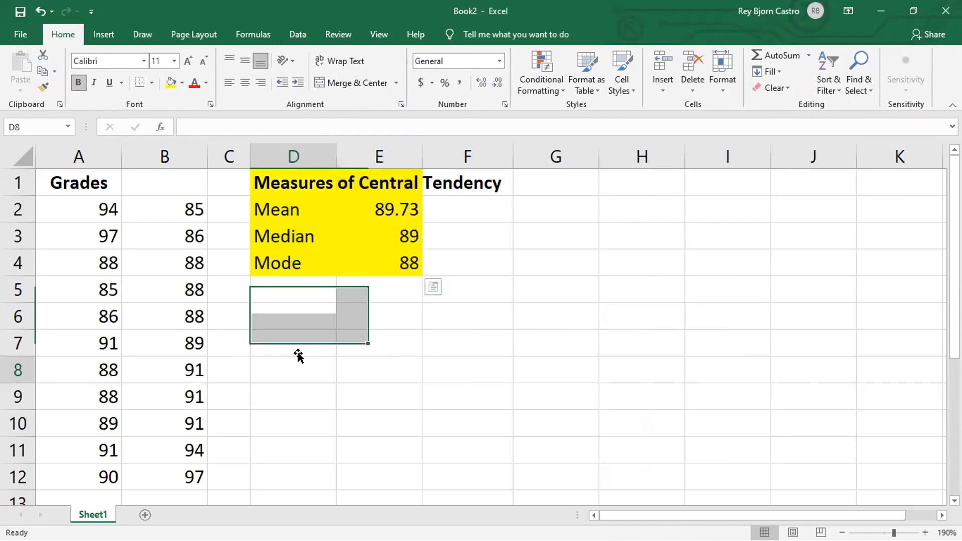
Step: Enter the heading "Measure of Variability" in D6
click(301, 321)
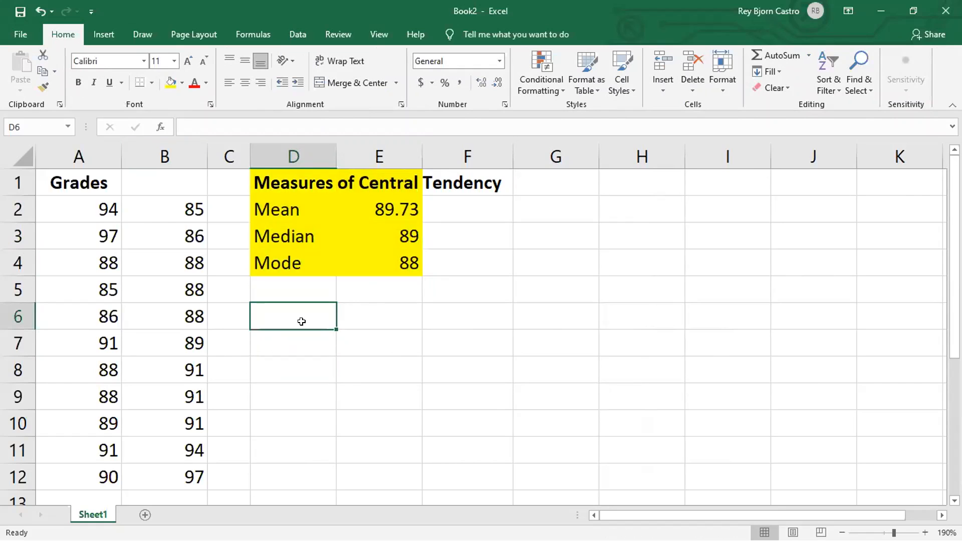
text(Measur)
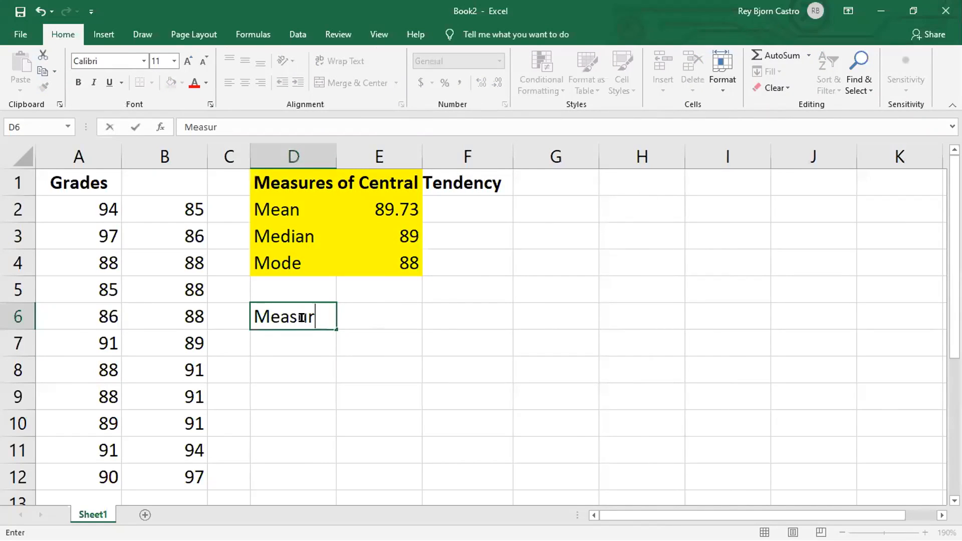
text(e of Variability)
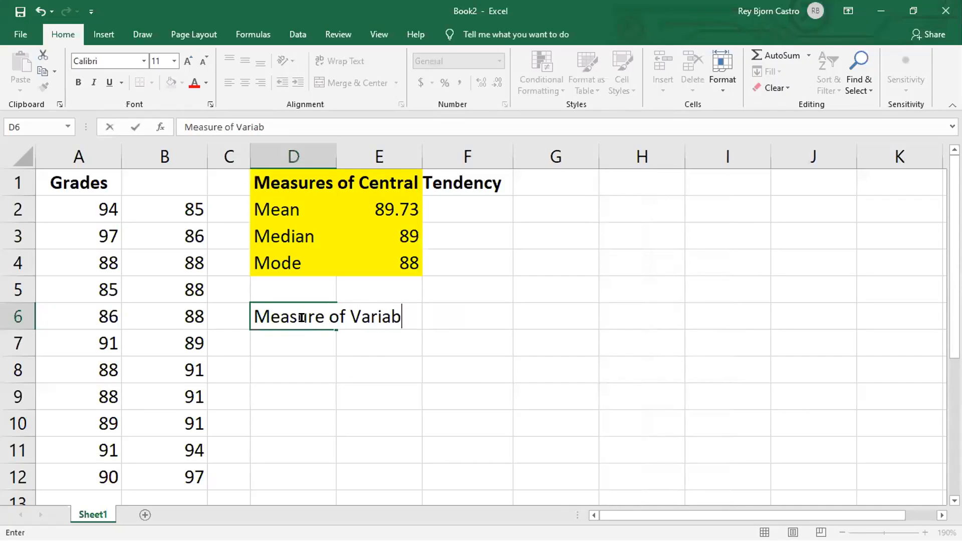
key(ctrl+Return)
key(Return)
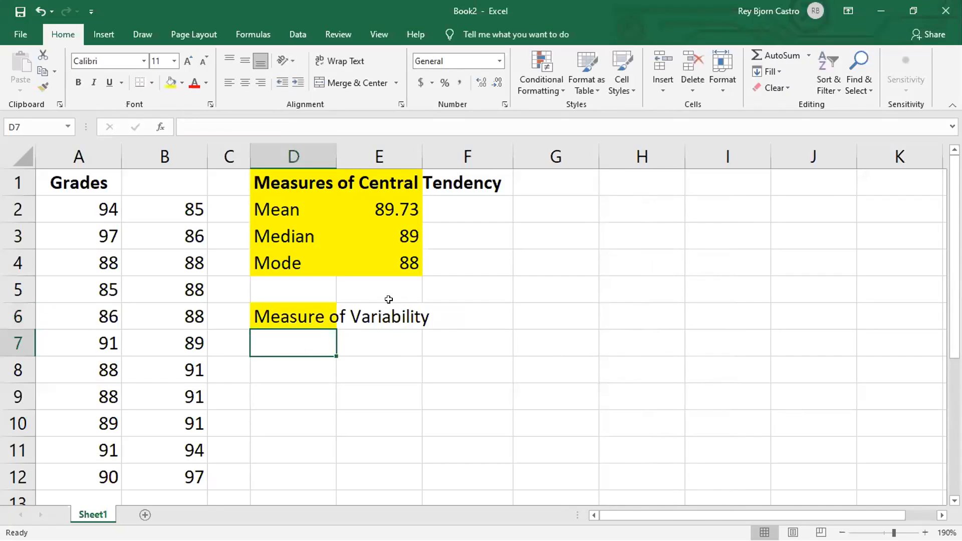
Step: Fill the Measure of Variability block D6:E9 with the standard orange color
drag(285, 317, 296, 344)
drag(301, 388, 396, 396)
click(180, 83)
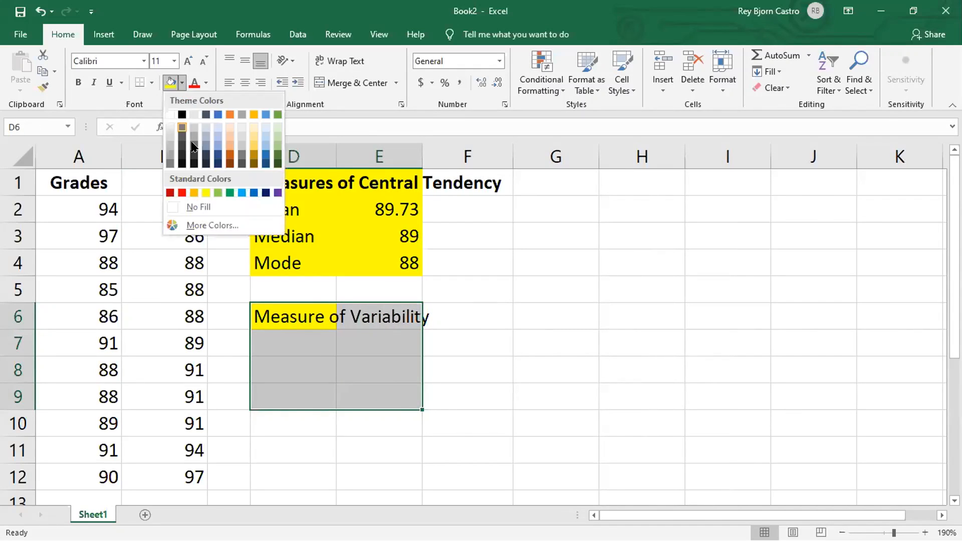
click(194, 190)
Step: Enter the labels "Range", "Variance" and "Std. Dev." in cells D7 to D9
click(274, 335)
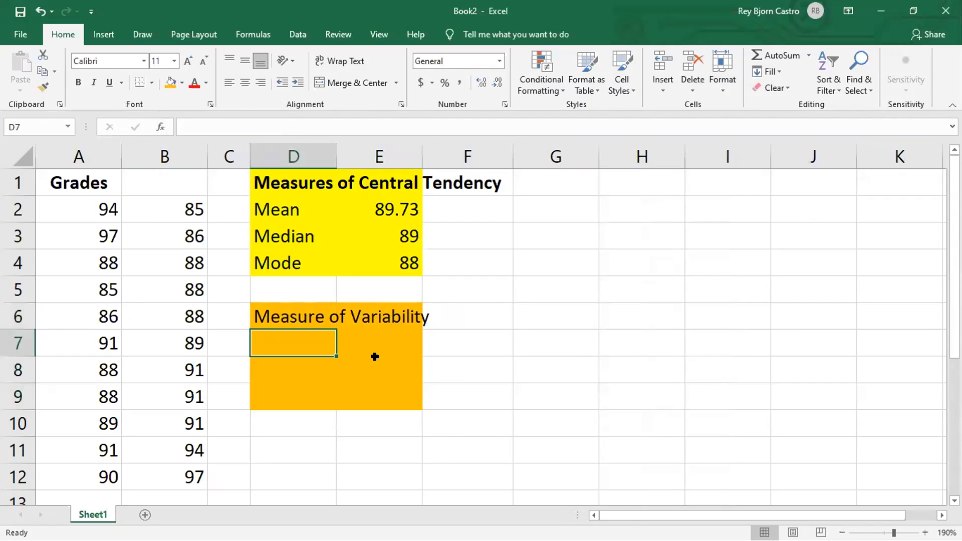
text(Range)
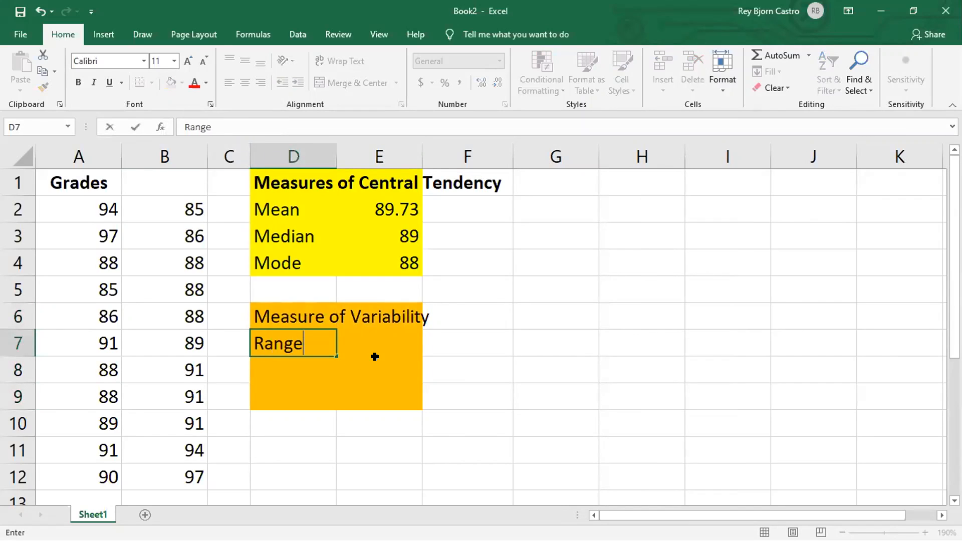
key(Return)
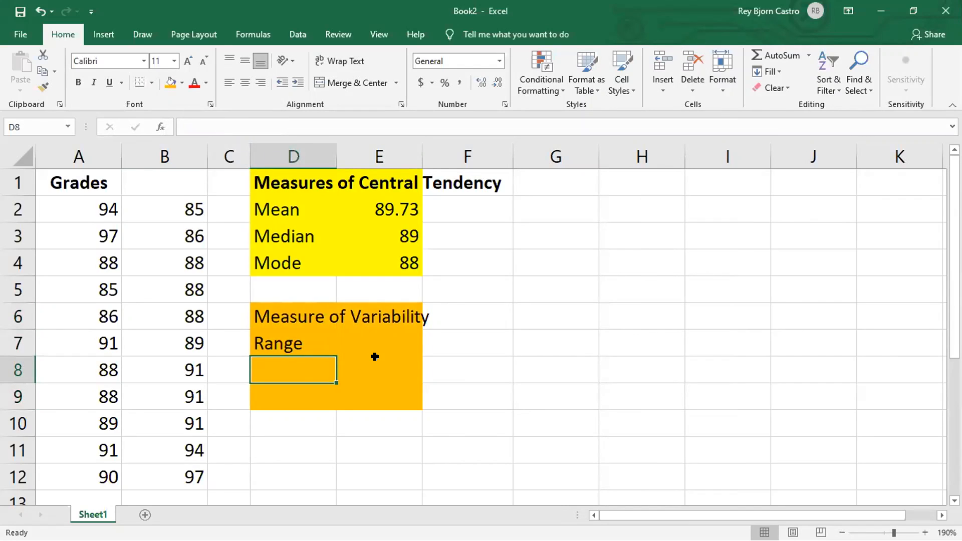
text(Variance)
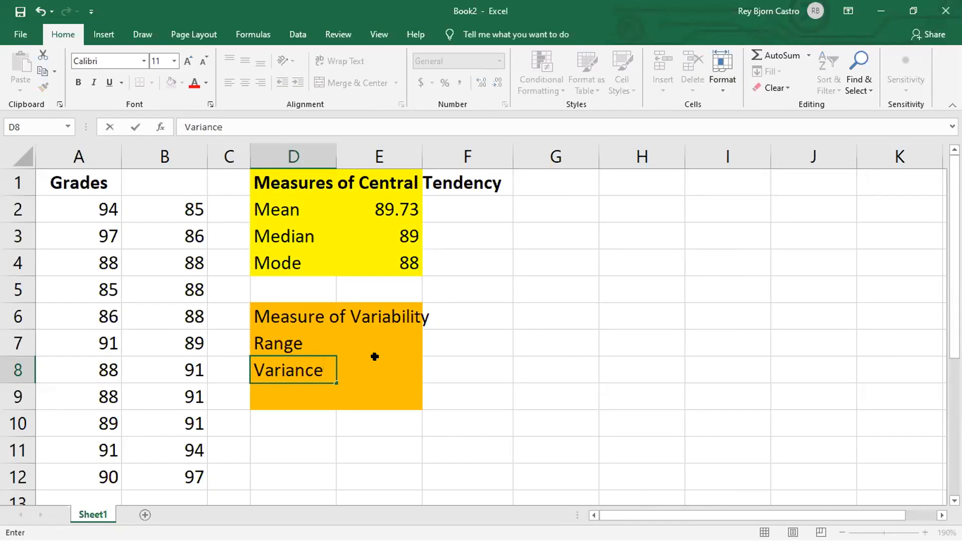
key(Return)
text(Sta)
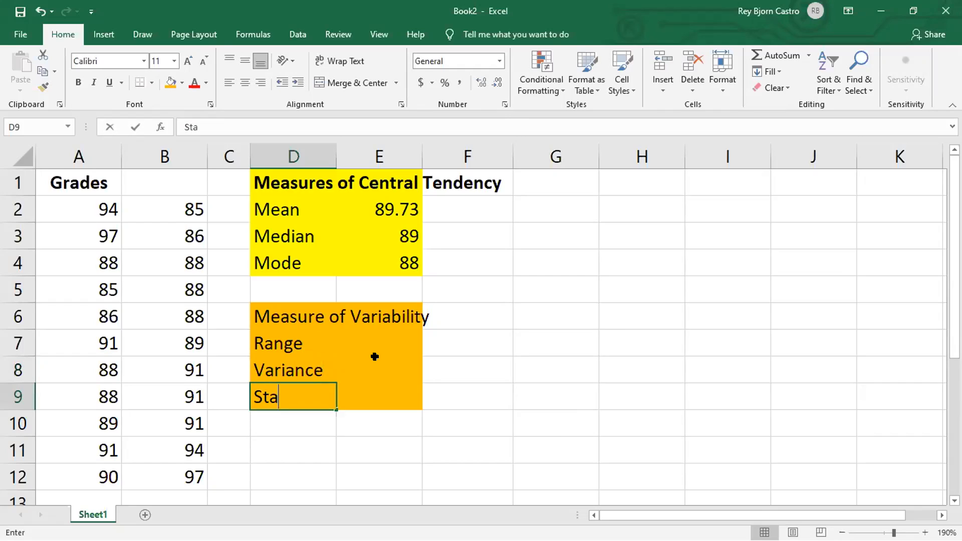
key(BackSpace)
text(d. Dev.)
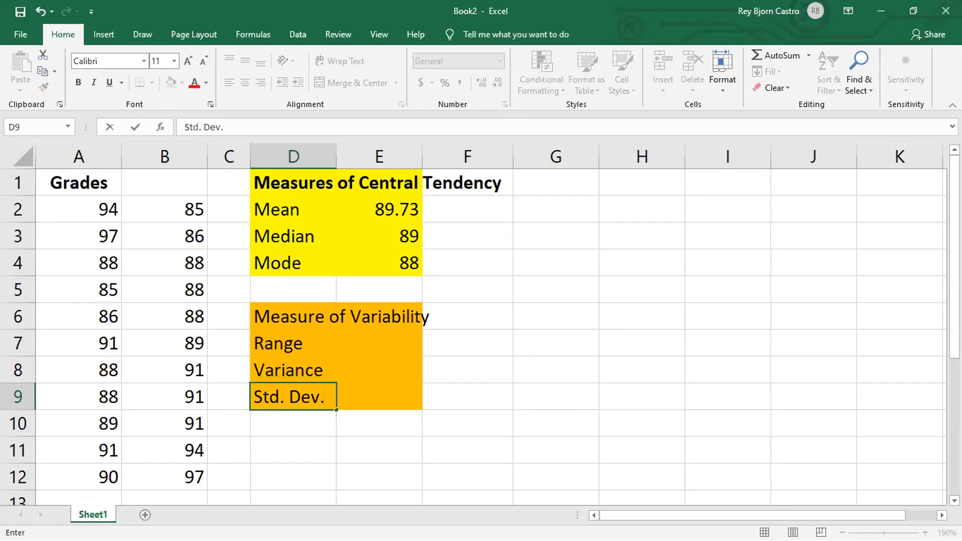
Step: Make the "Measure of Variability" heading in D6 bold
click(307, 335)
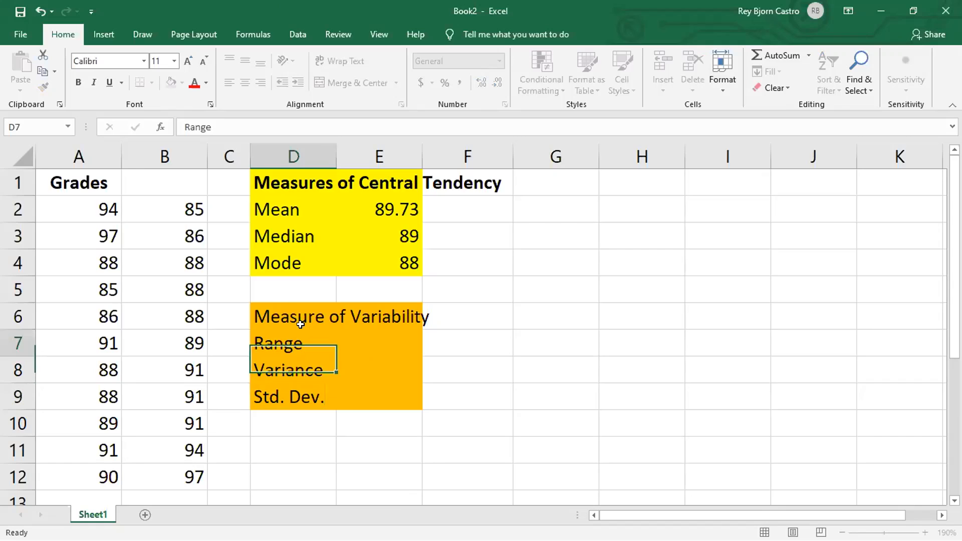
click(310, 307)
key(ctrl+b)
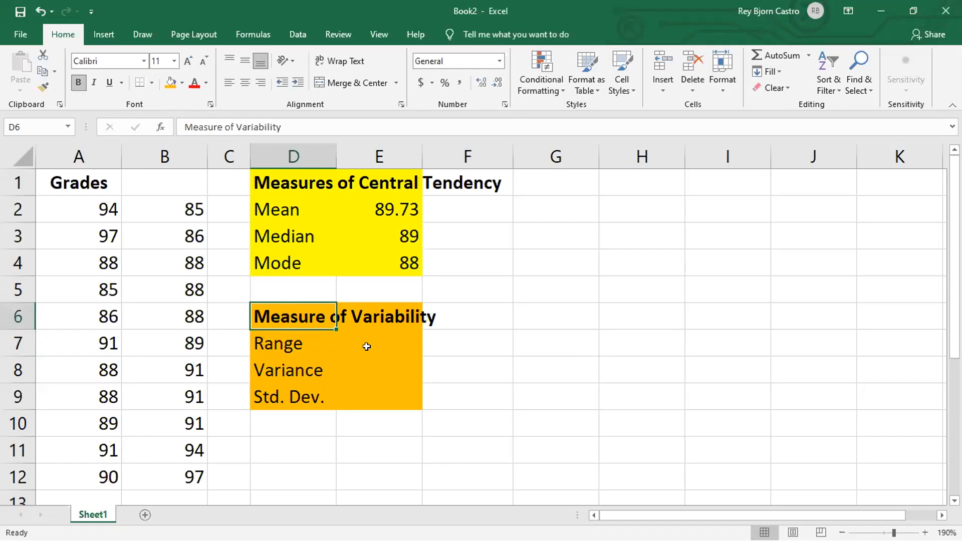
click(377, 358)
click(375, 334)
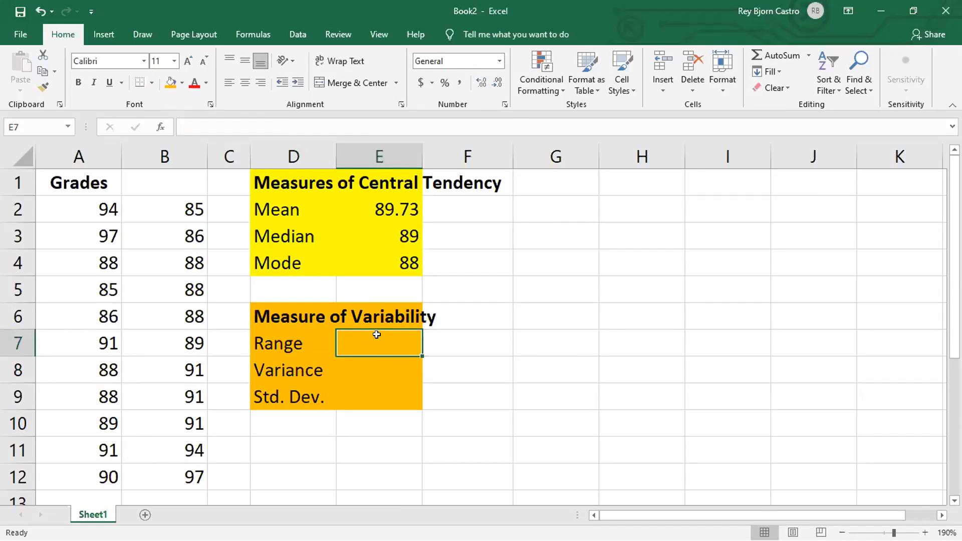
text(=)
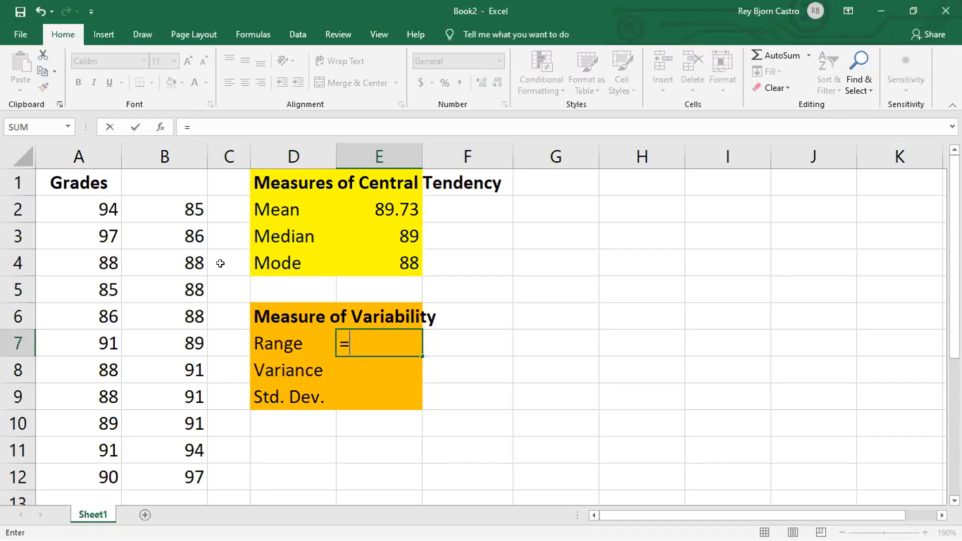
click(186, 205)
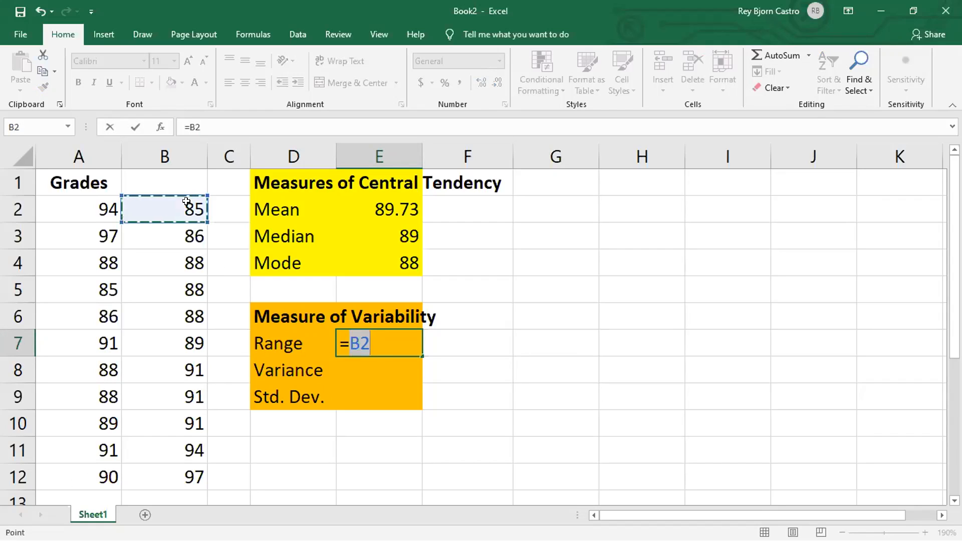
key(Escape)
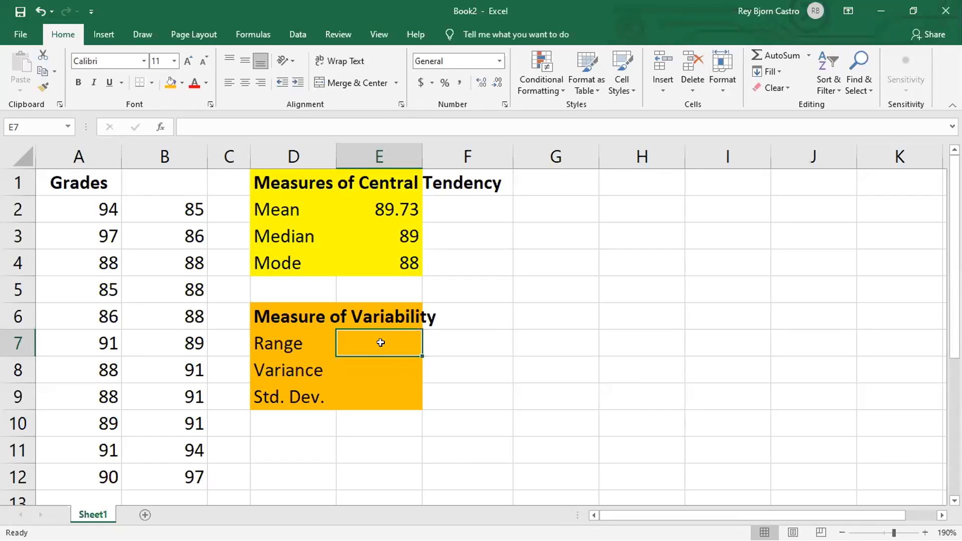
Step: Compute the range of the grades in E7 with the formula =MAX(A2:A12)-MIN(A2:A12)
text(=)
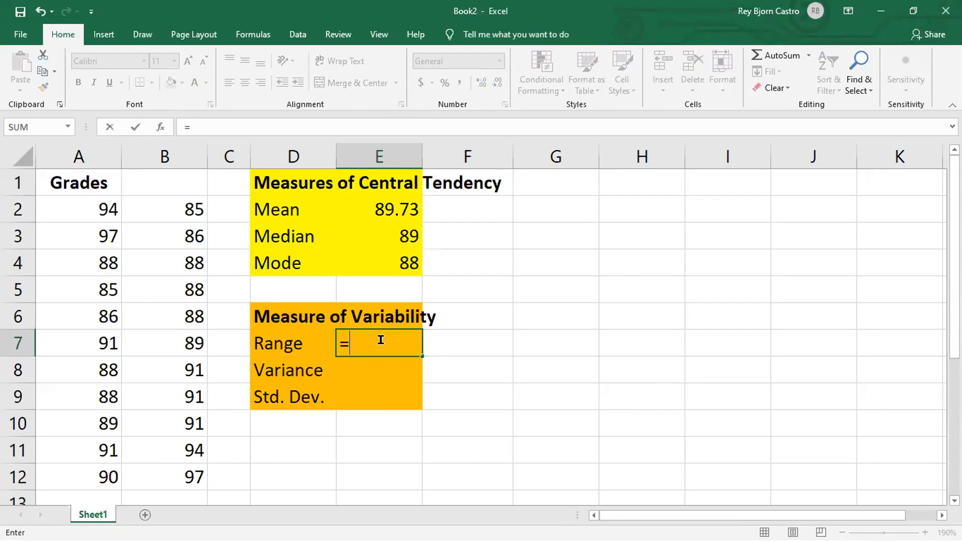
text(MAX)
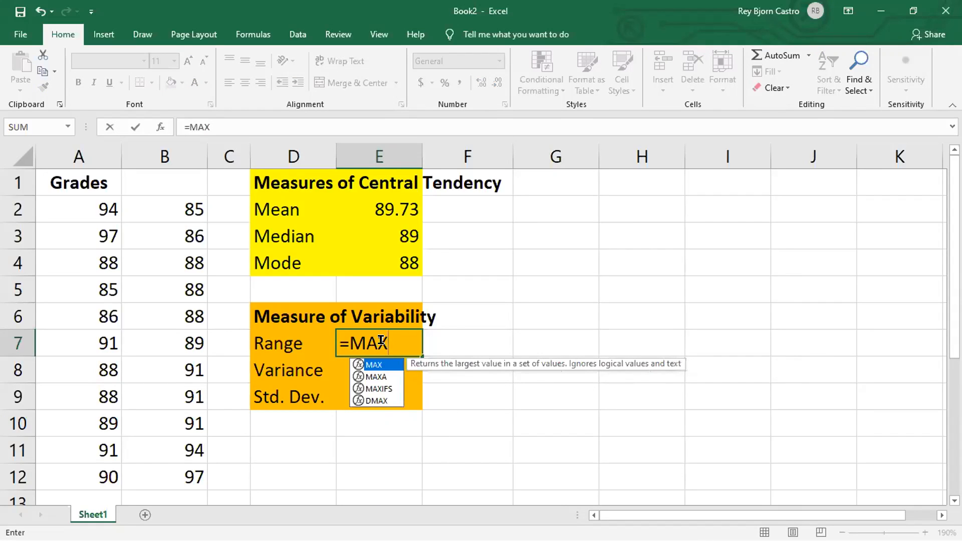
text(()
drag(96, 202, 99, 470)
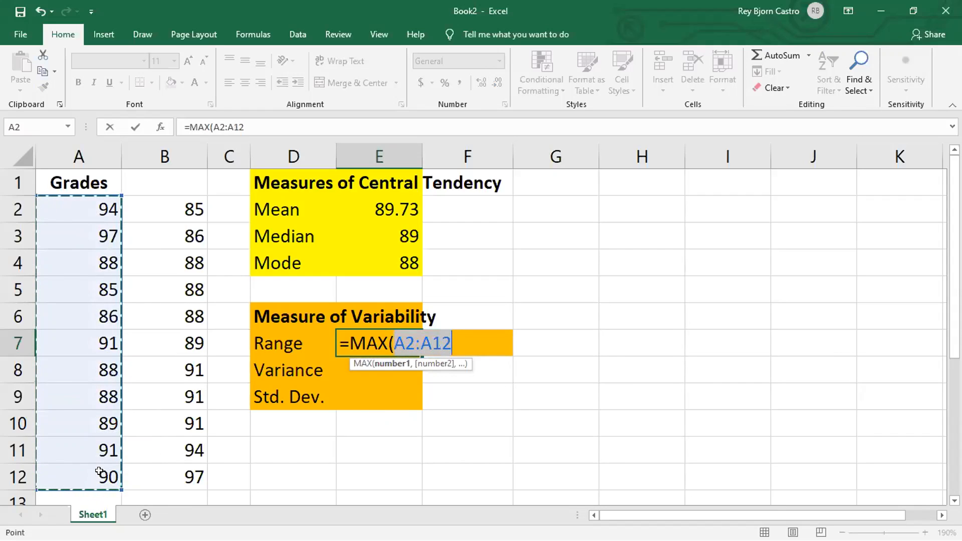
text()-MIN)
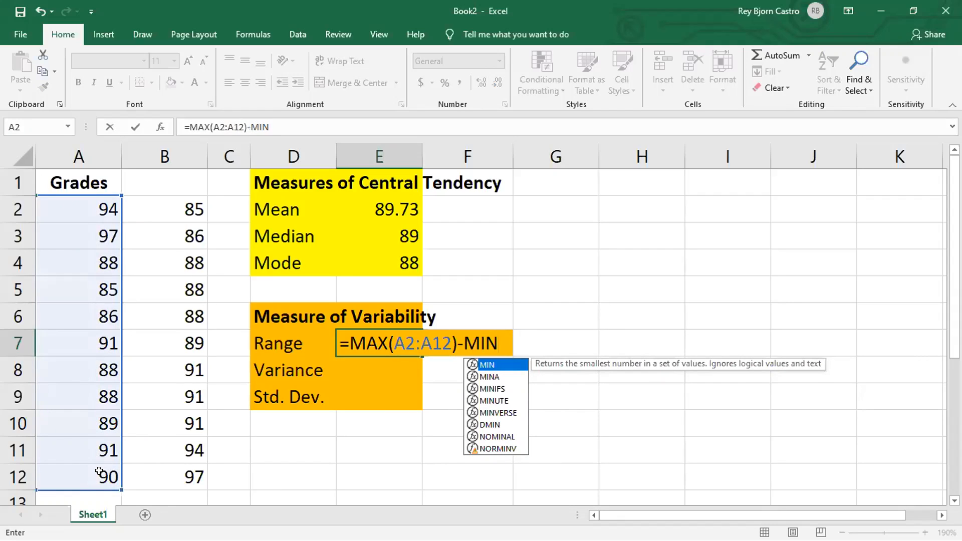
text(()
drag(100, 199, 85, 473)
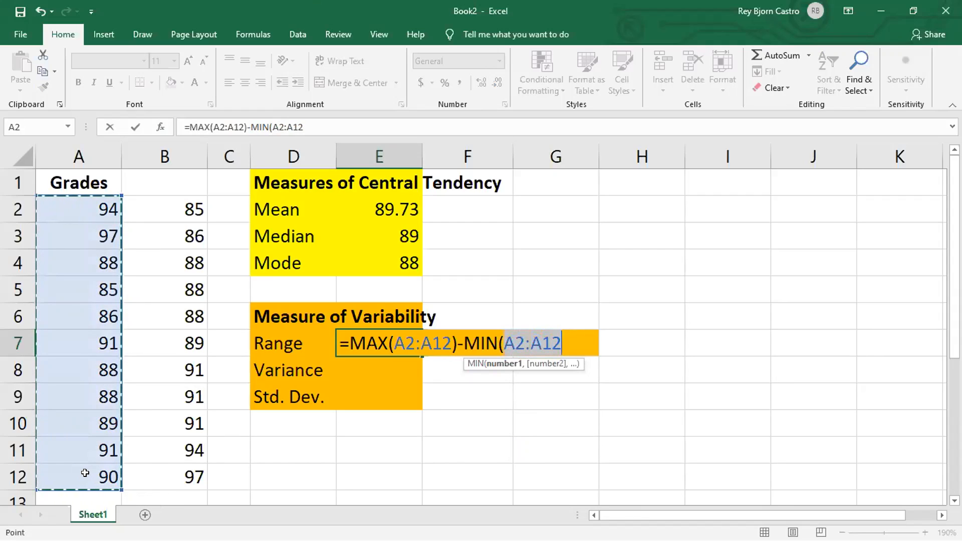
text())
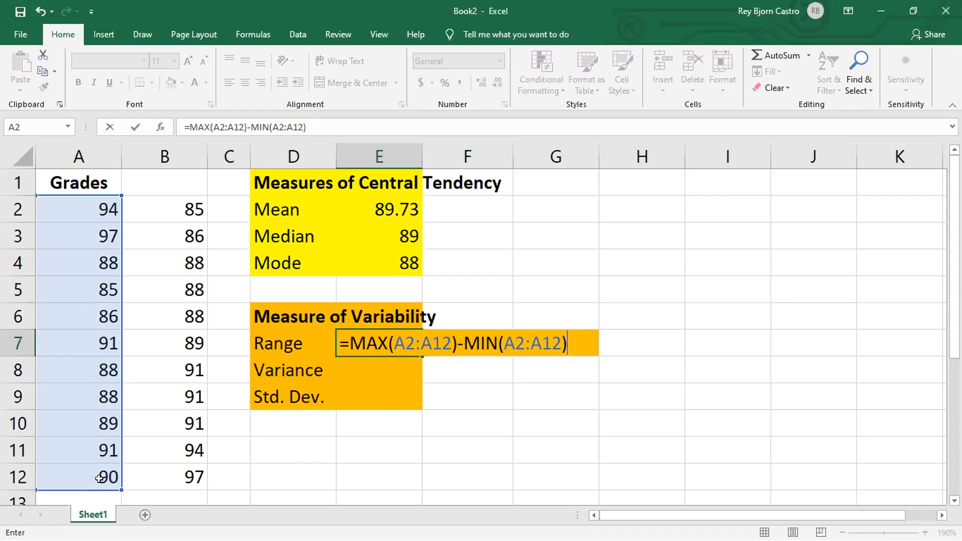
key(Return)
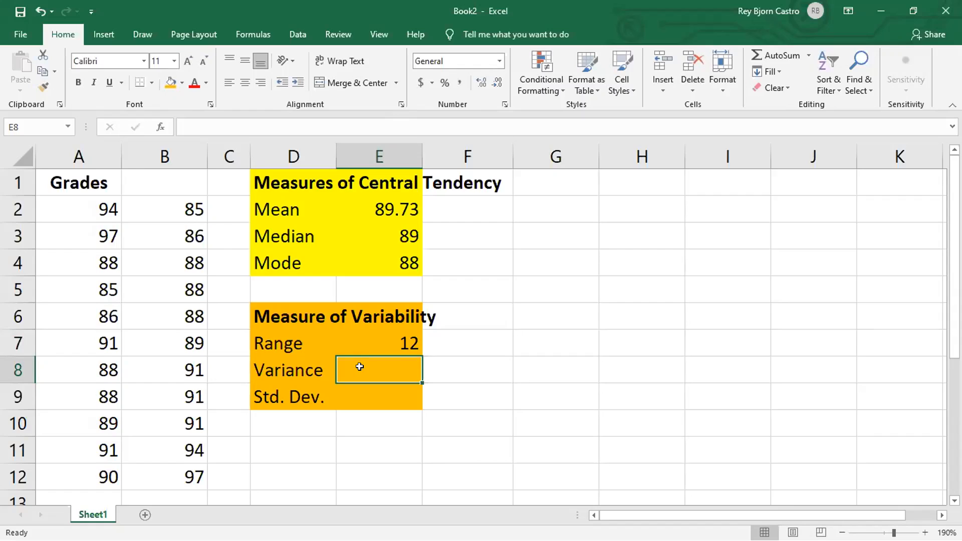
Step: Compute the sample variance of the grades in E8 with the formula =VAR.S(A2:A12)
click(383, 384)
click(388, 348)
click(391, 369)
text(=)
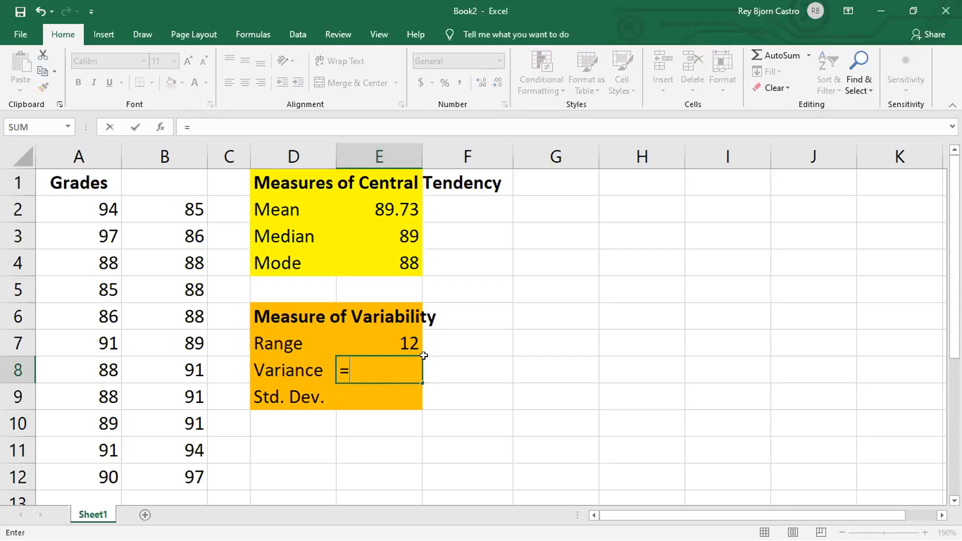
text(VAR)
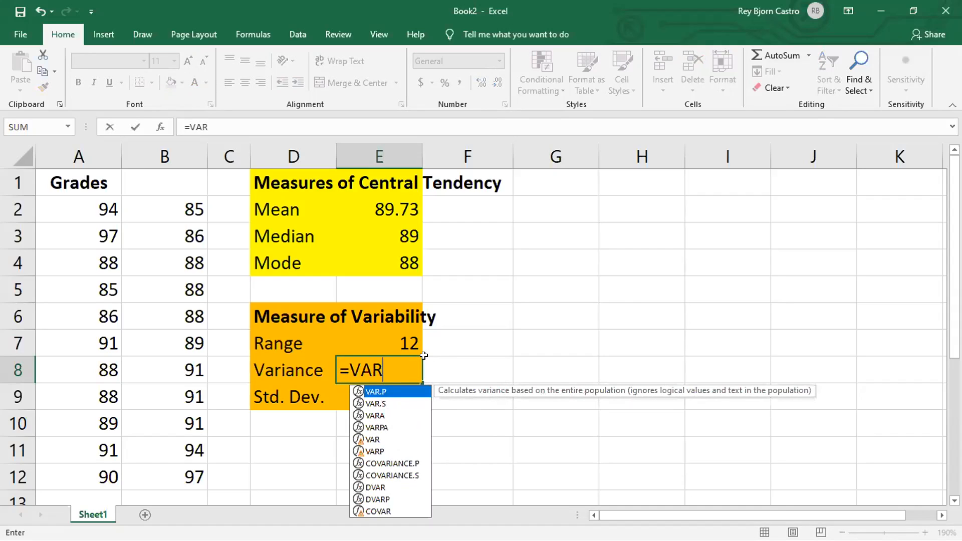
text(.S)
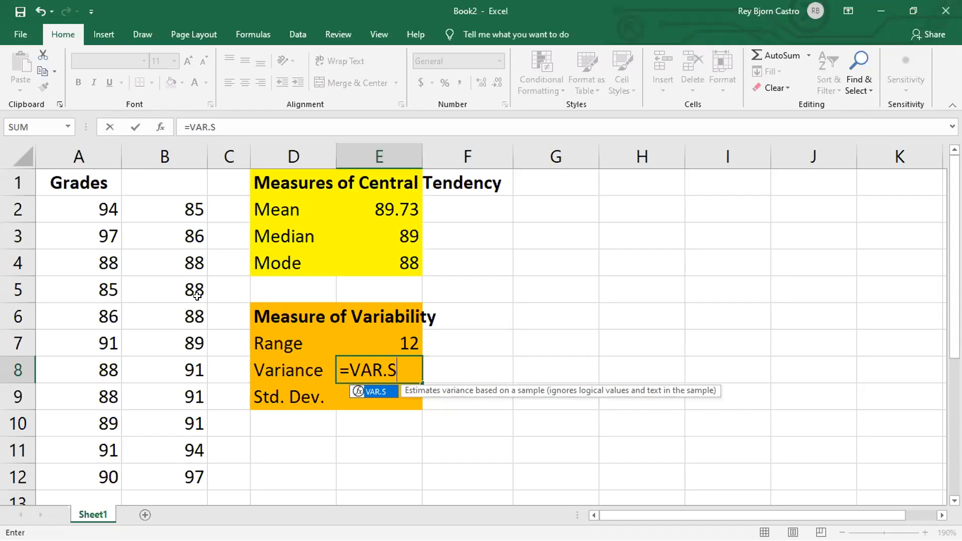
text(()
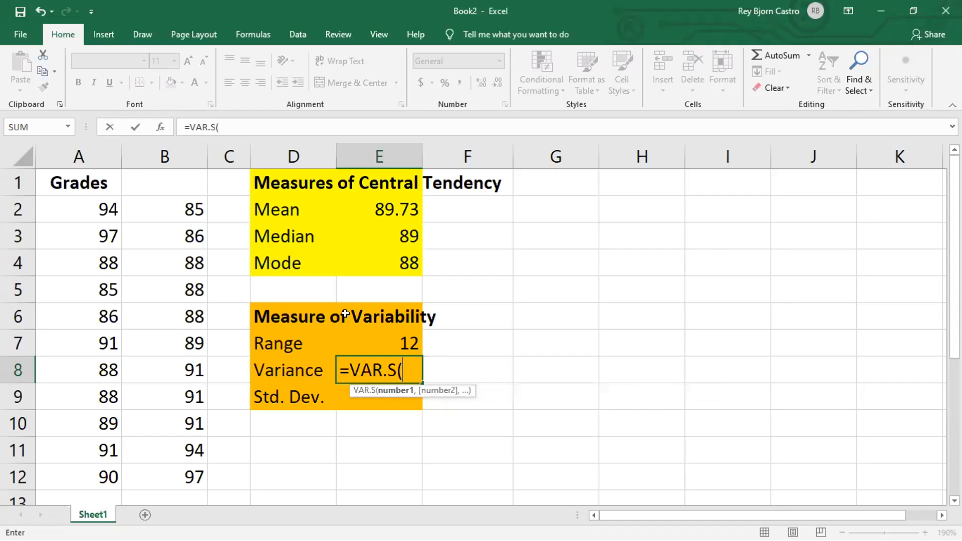
drag(88, 208, 109, 480)
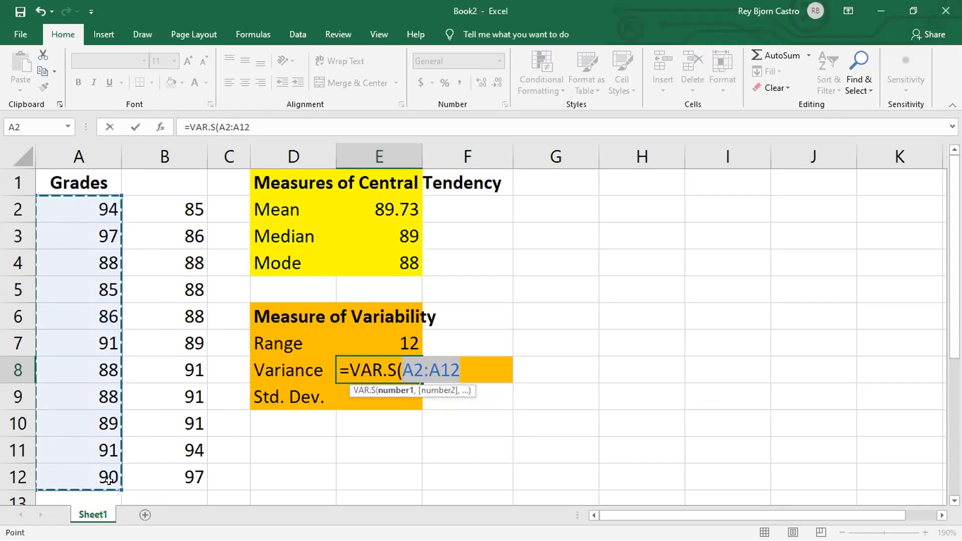
text())
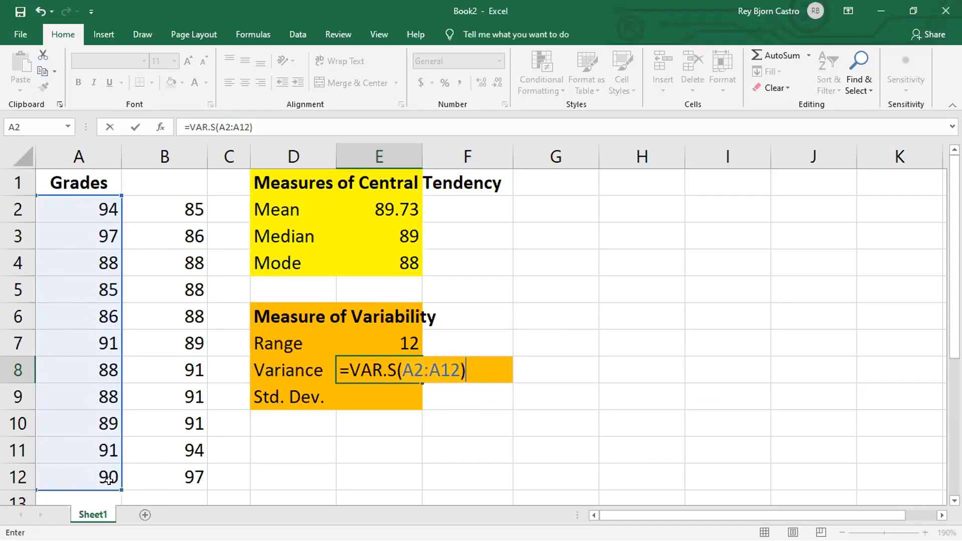
key(Return)
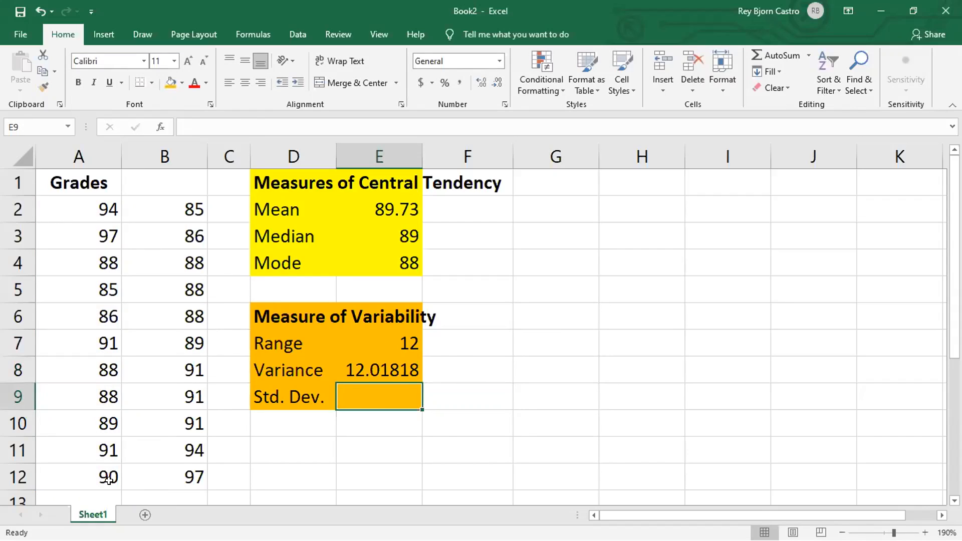
Step: Round the variance in E8 to two decimals by changing its formula to =ROUND(VAR.S(A2:A12),2)
click(358, 366)
click(182, 126)
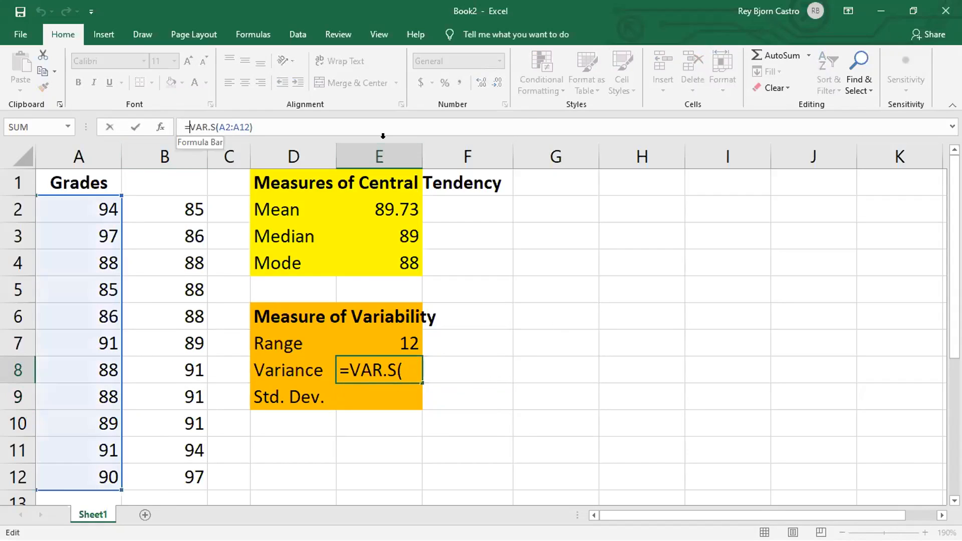
text(R)
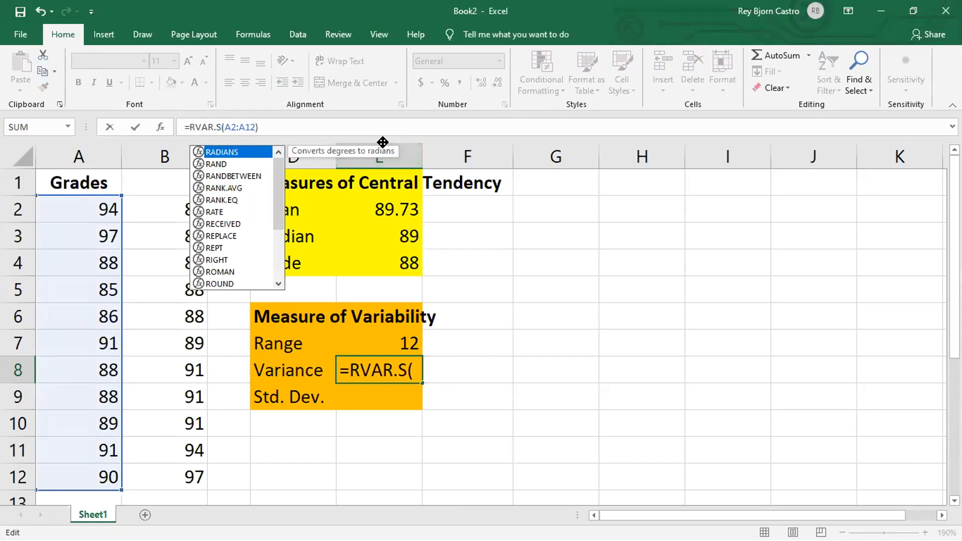
text(OUND)
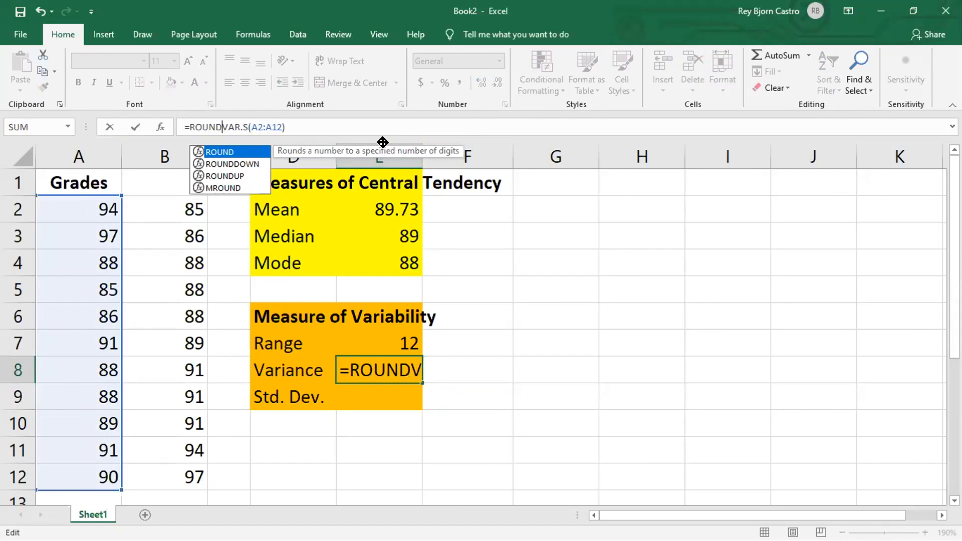
text(()
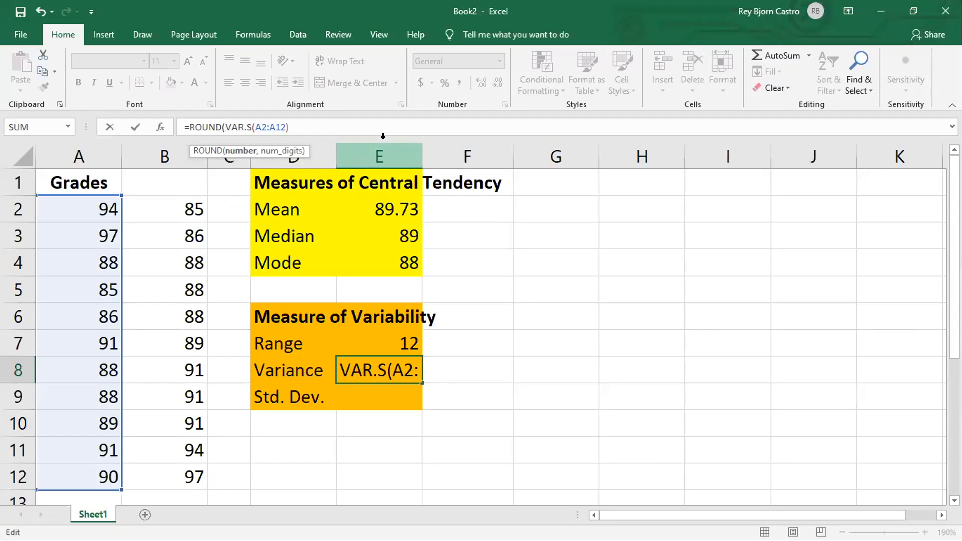
key(End)
text(,)
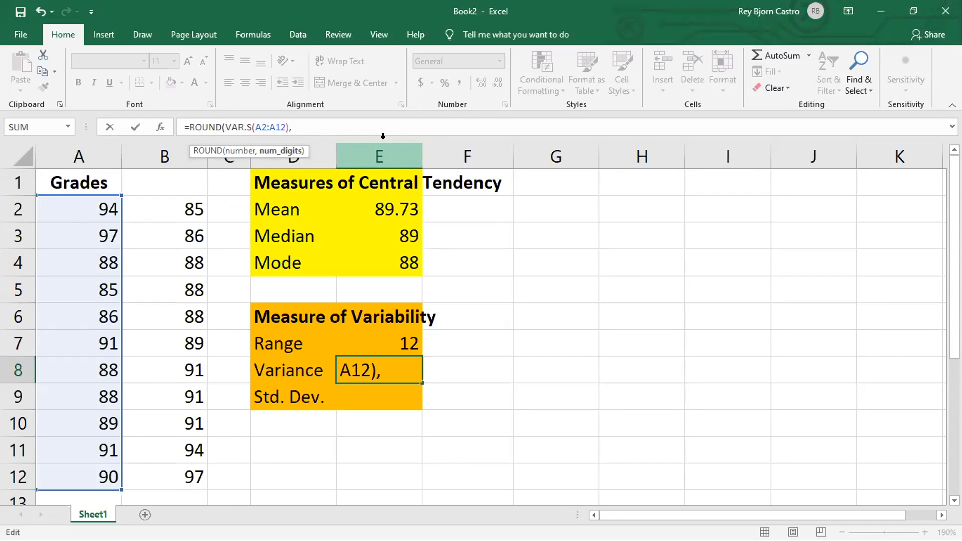
text(2))
key(Return)
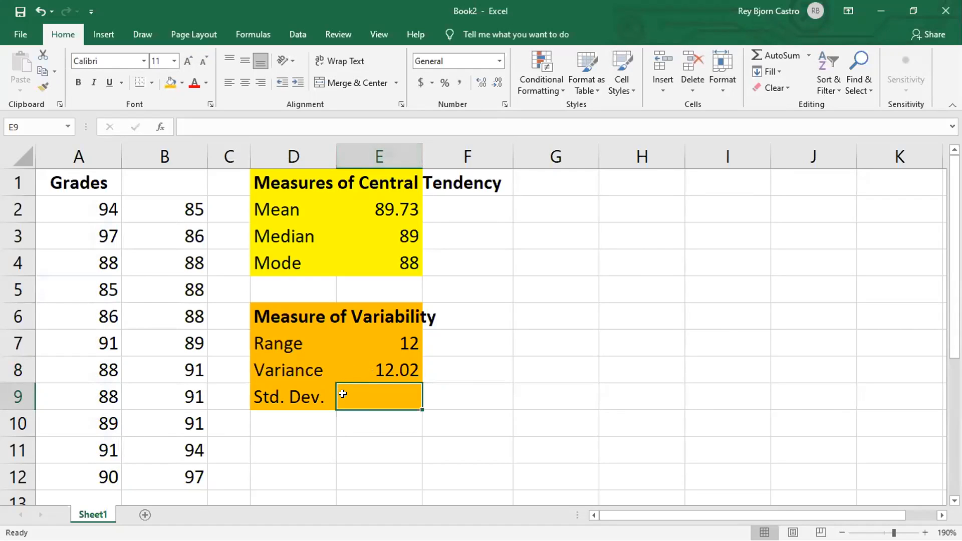
Step: Compute the standard deviation in E9 as the square root of the variance with the formula =SQRT(E8)
text(=)
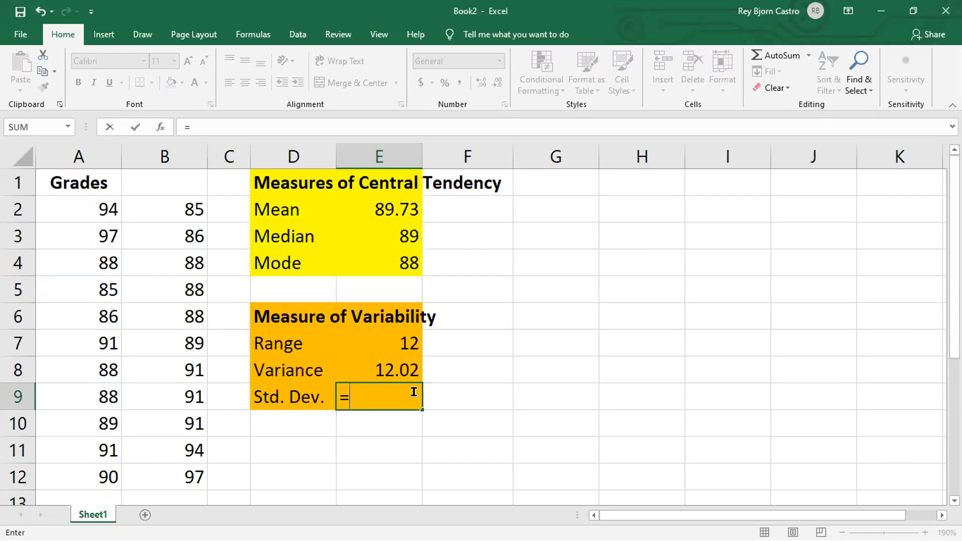
text(SQRT)
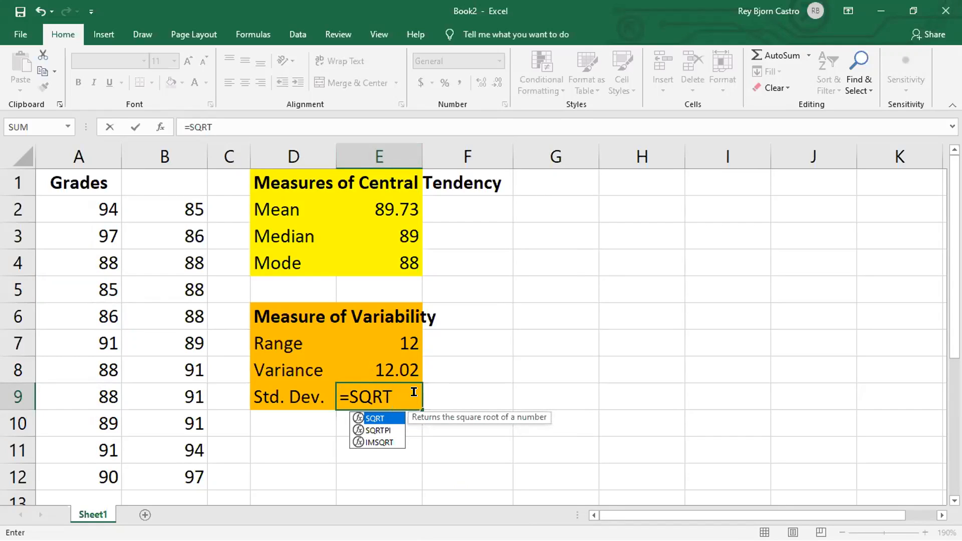
text(()
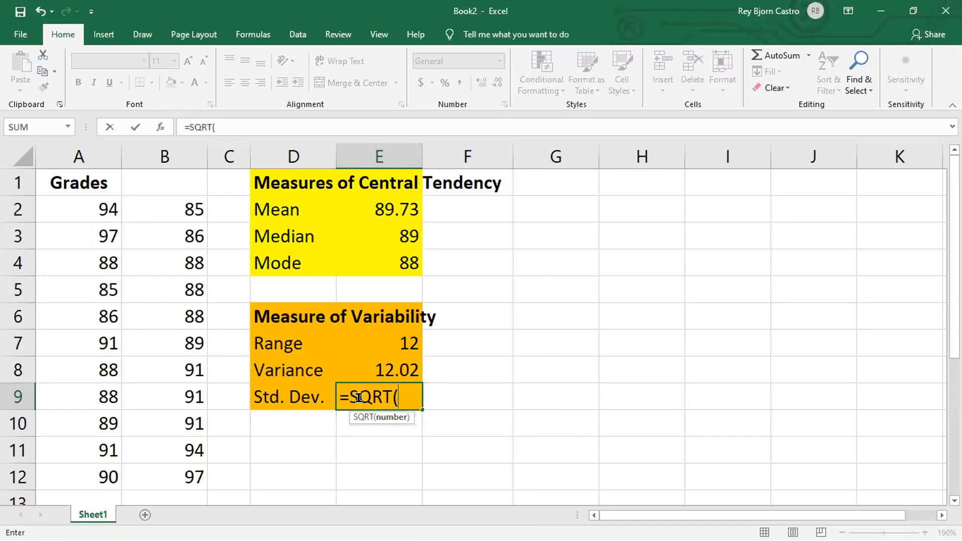
click(392, 365)
text())
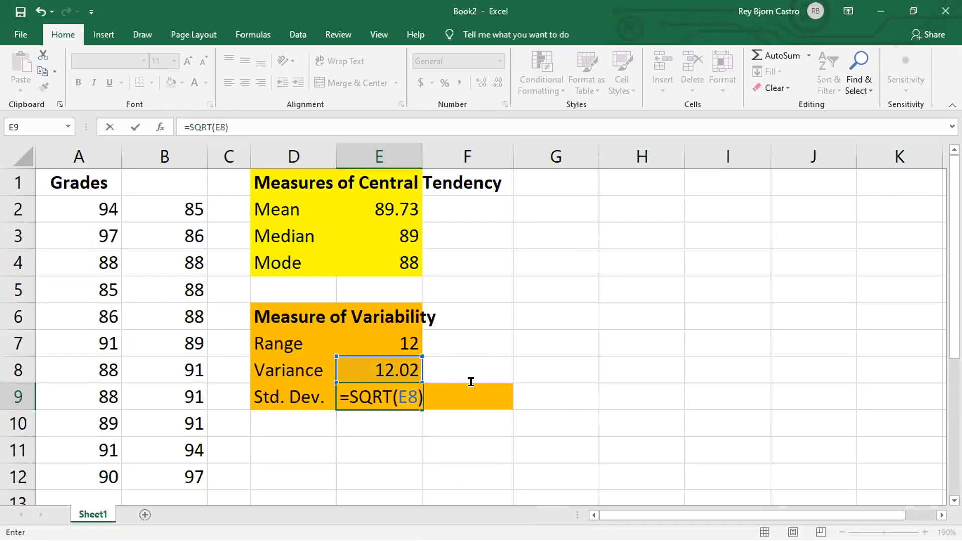
key(Return)
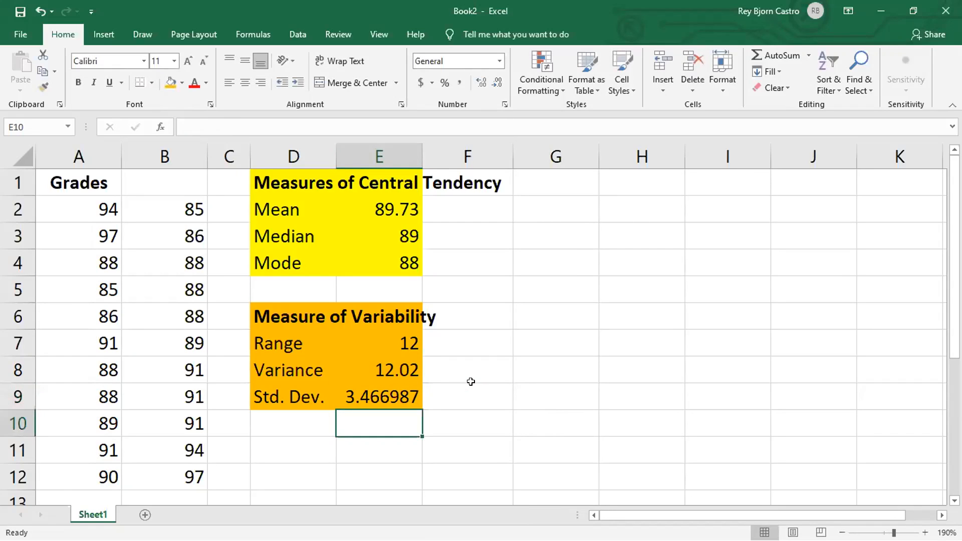
Step: Round the standard deviation in E9 to two decimals by changing its formula to =ROUND(SQRT(E8),2)
click(365, 389)
click(187, 115)
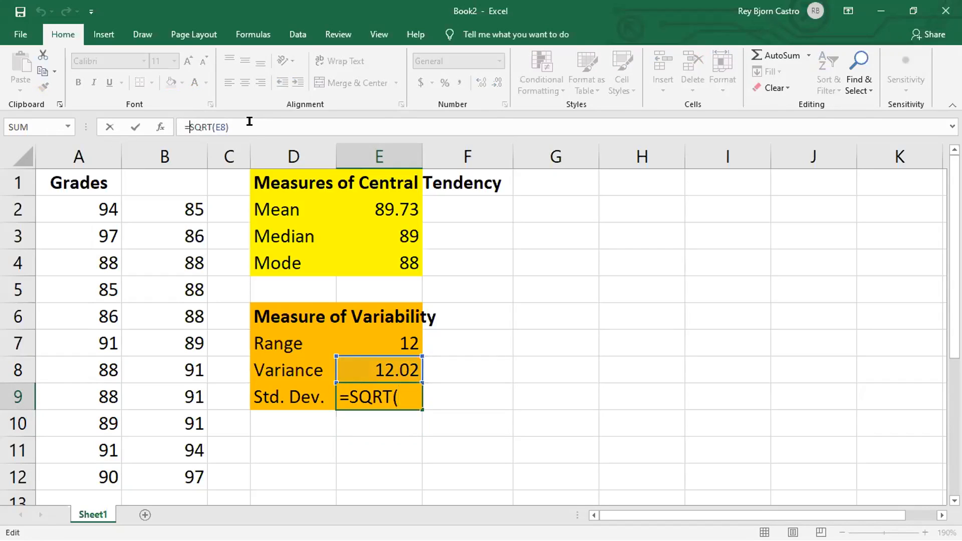
text(ROUND)
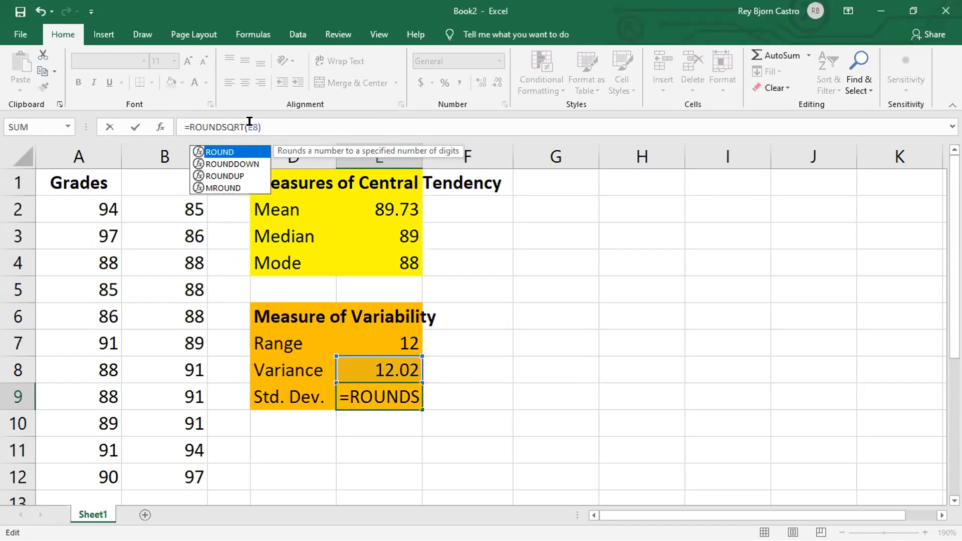
text(()
text(,2))
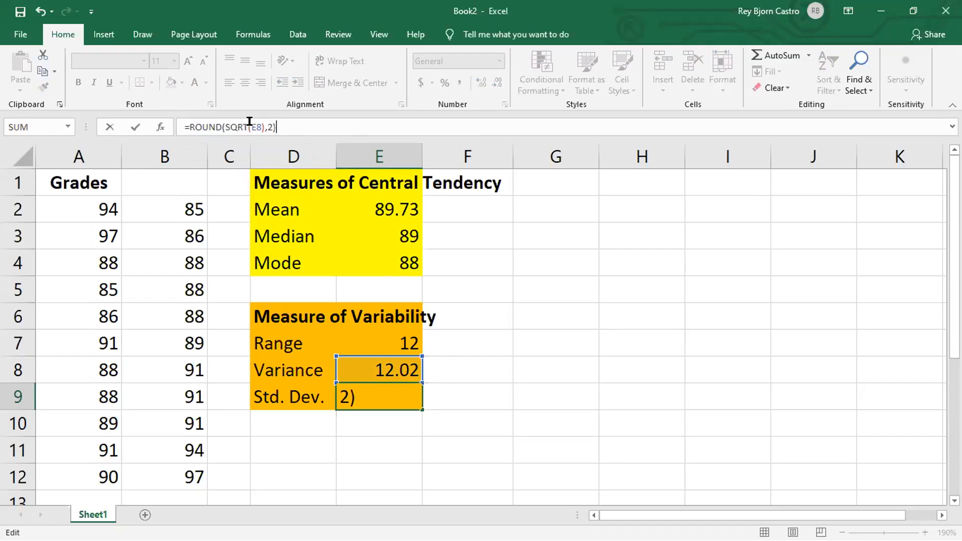
key(Return)
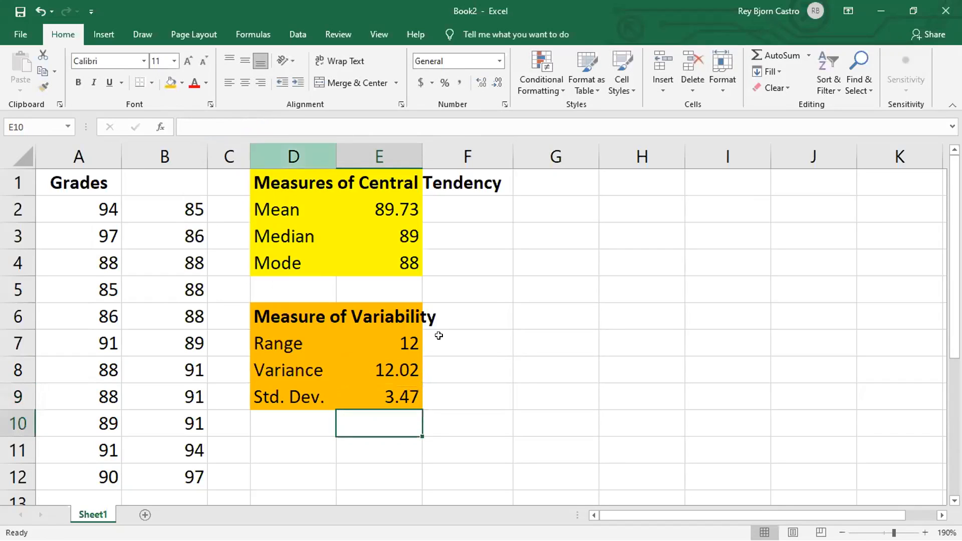
Step: Compute the sample standard deviation directly from the grades in F9 with the formula =STDEV.S(A2:A12)
click(454, 398)
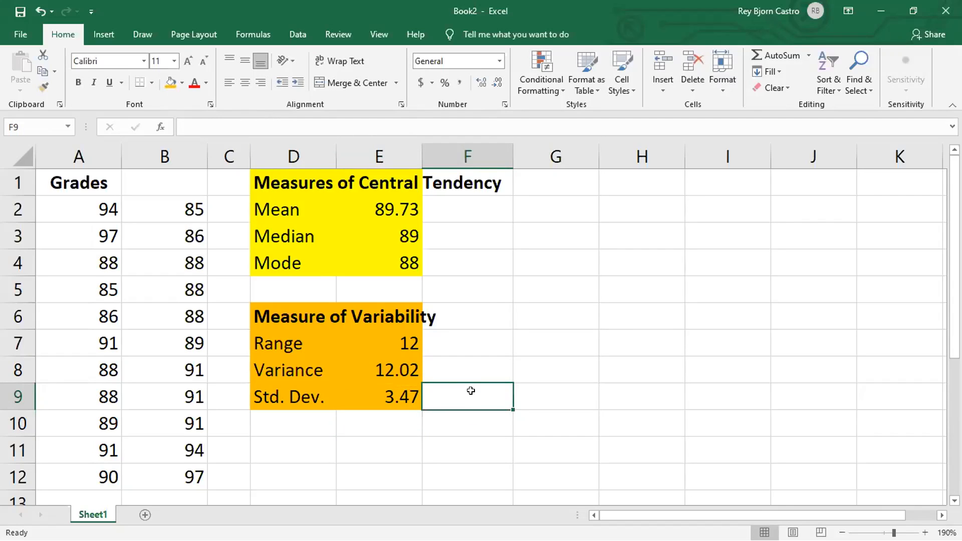
text(=st)
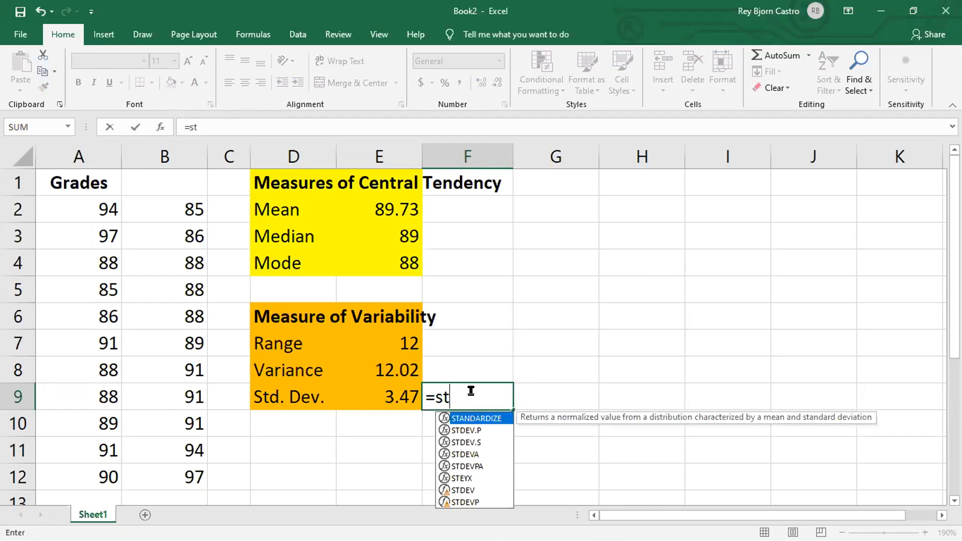
key(Down)
key(Down)
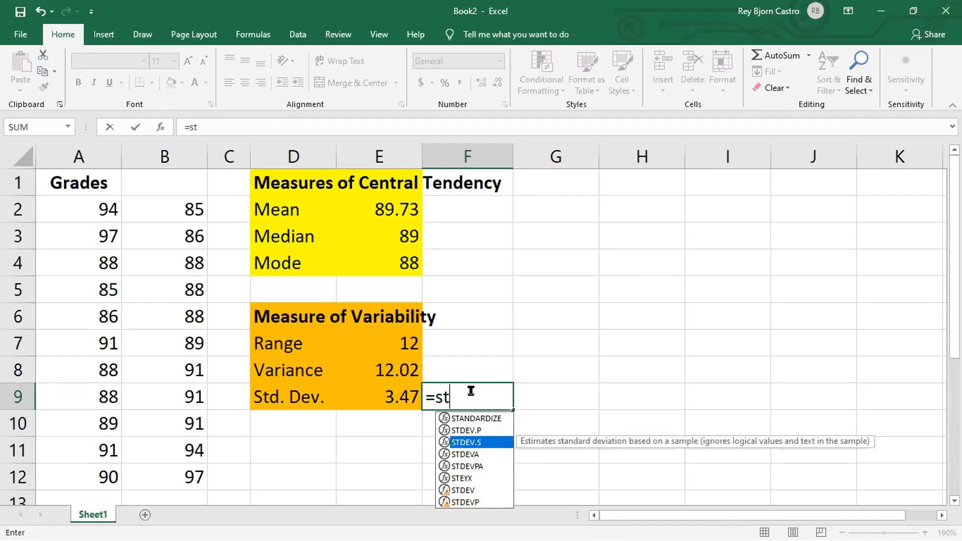
double_click(457, 442)
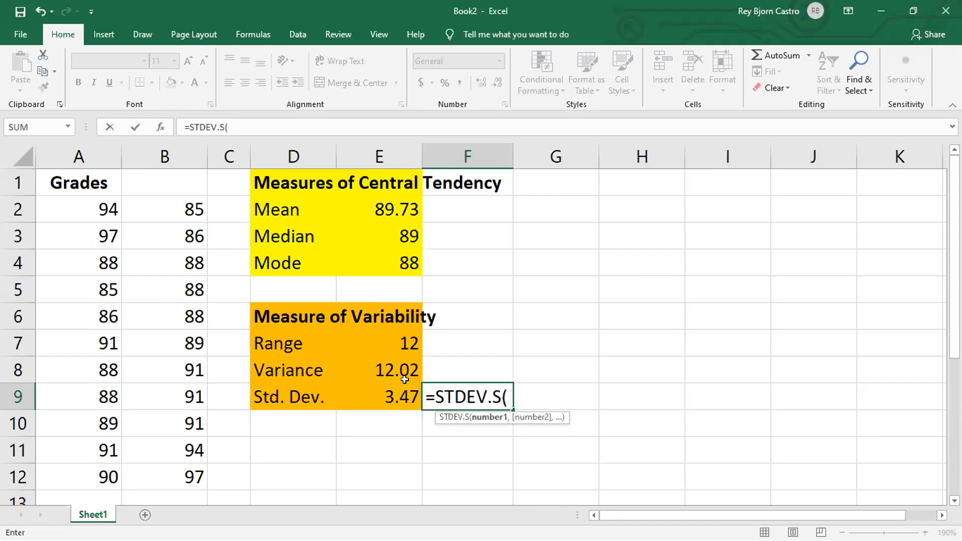
drag(74, 201, 67, 478)
text())
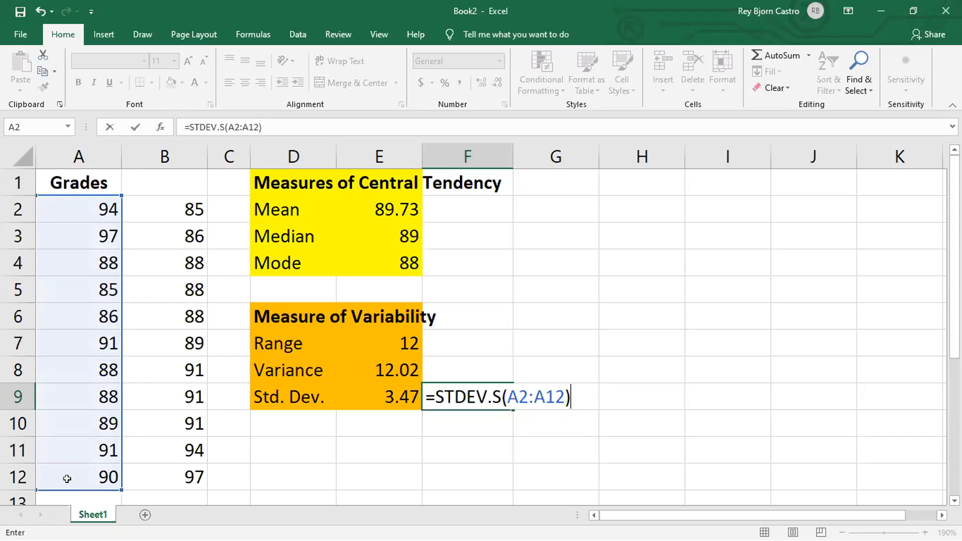
key(Return)
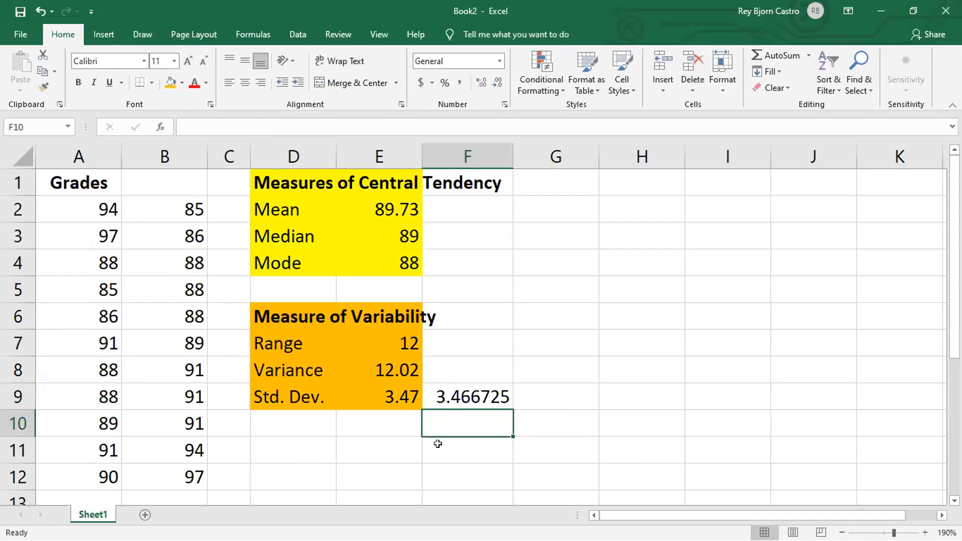
Step: Round the standard deviation in F9 to two decimals by changing its formula to =ROUND(STDEV.S(A2:A12),2)
click(456, 398)
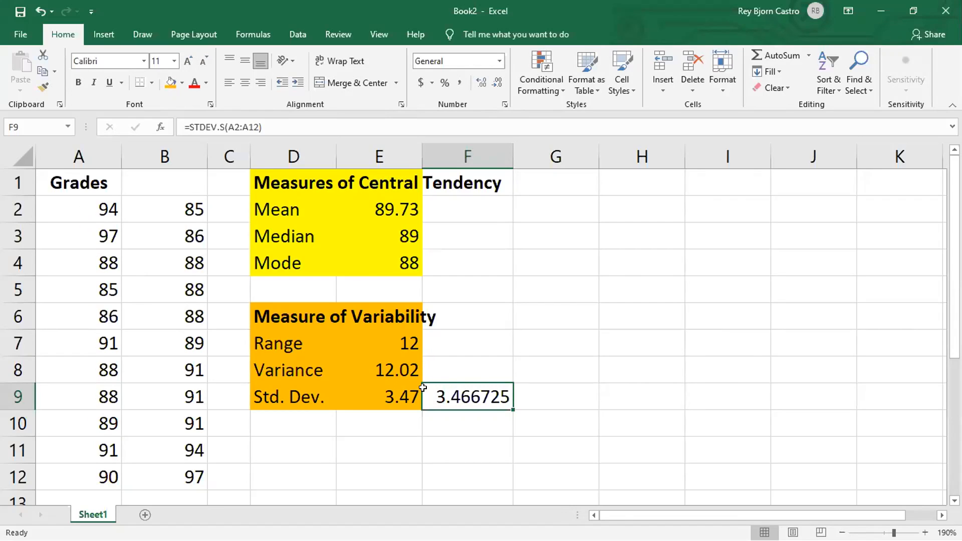
click(189, 122)
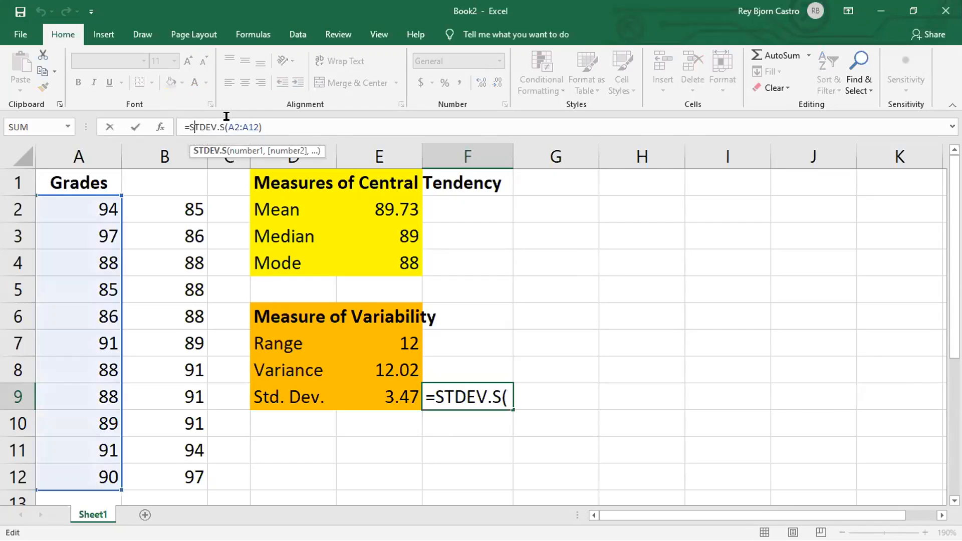
text(r)
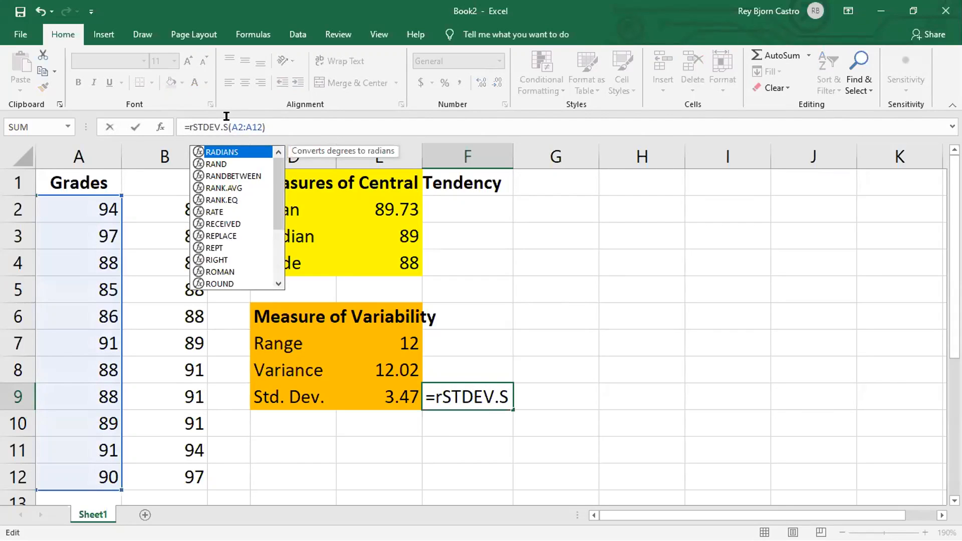
text(ound)
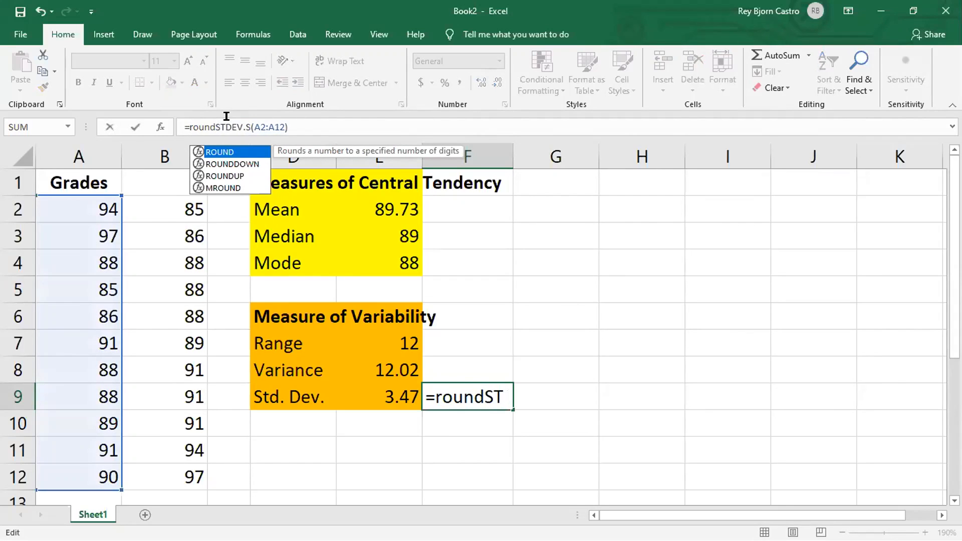
text(()
click(292, 116)
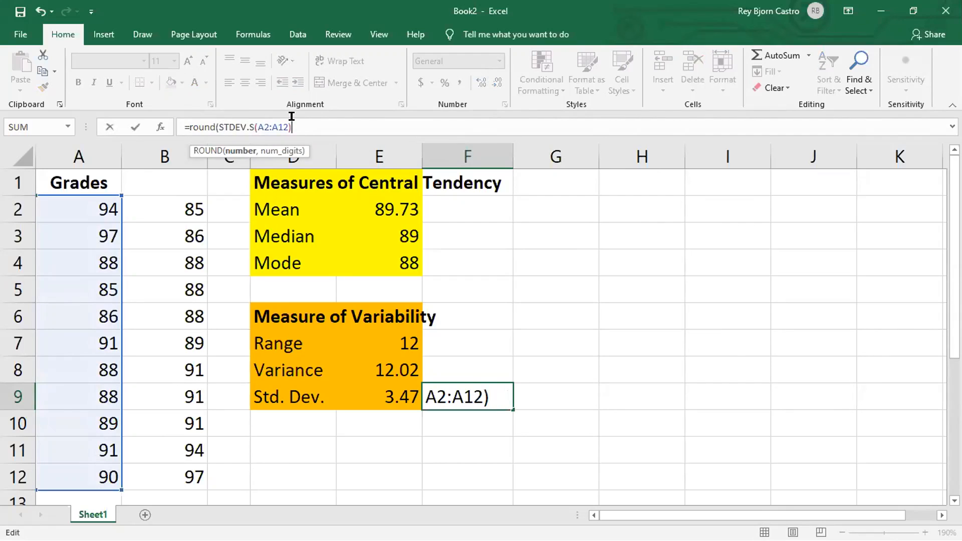
text(,2))
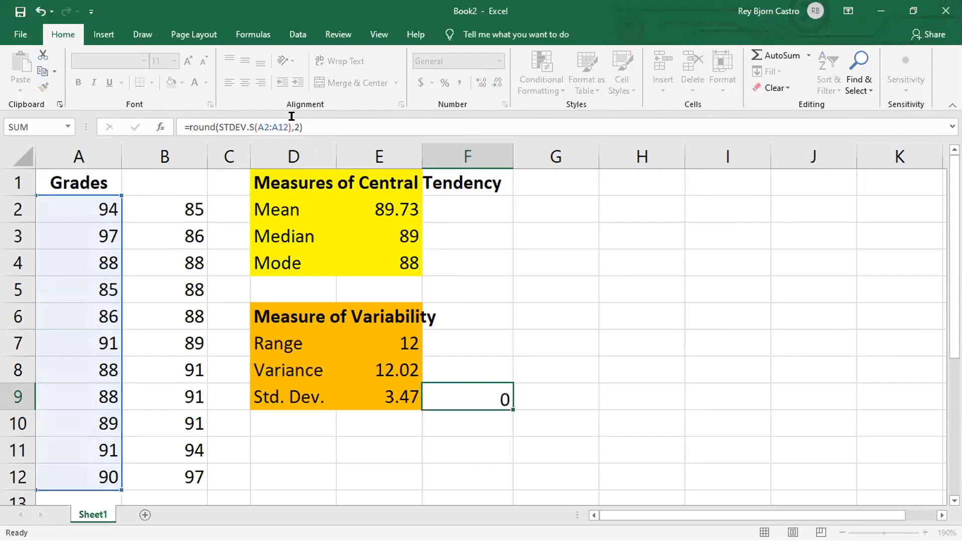
key(Return)
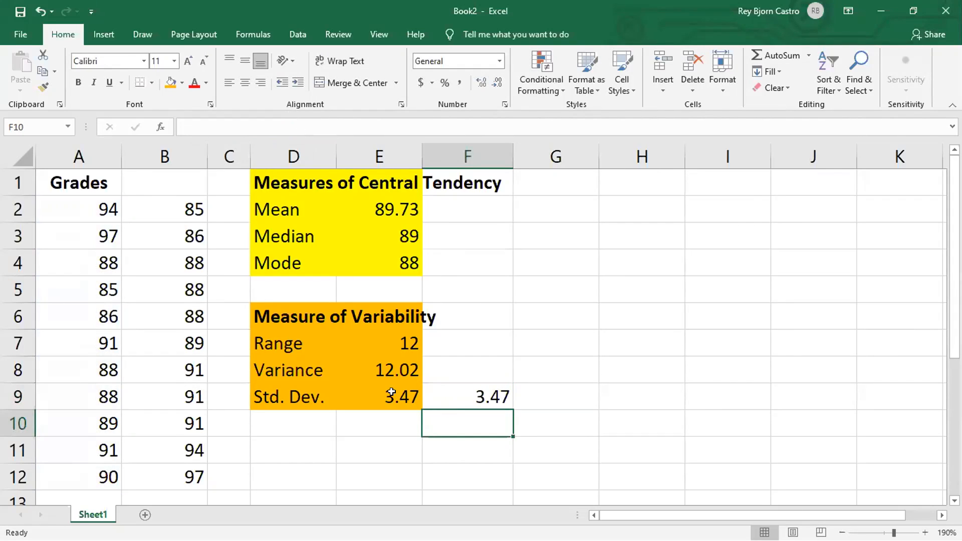
Step: Fill the standard deviation cells E9:F9 with the same orange as the variability block
drag(392, 396, 451, 395)
click(170, 81)
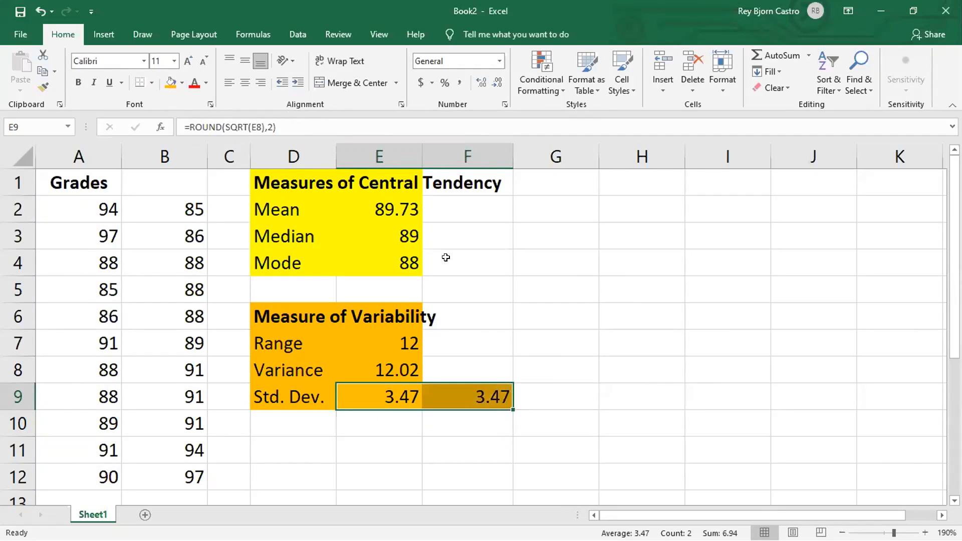
click(440, 259)
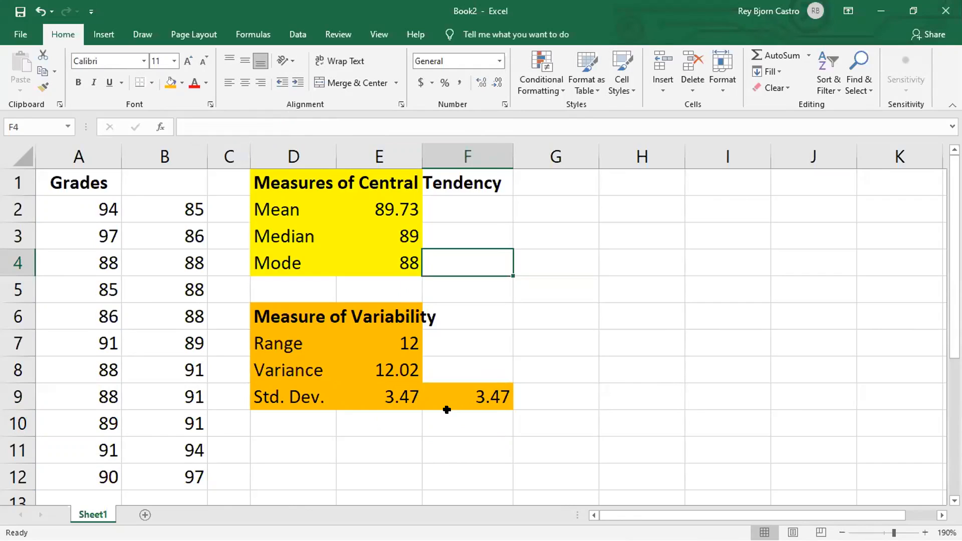
click(656, 346)
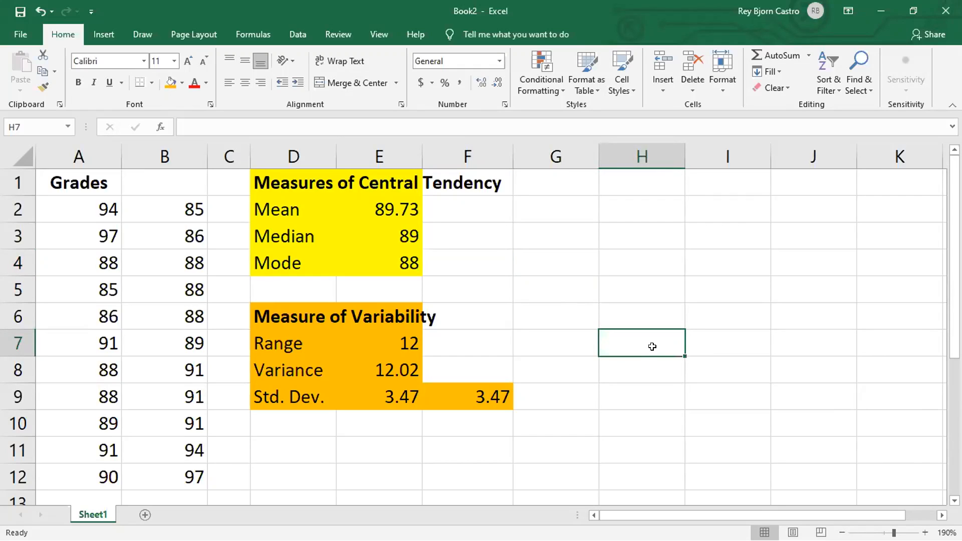
Step: Narrow column G and copy the sorted grades from B2:B12 to column H starting at H2
drag(594, 147, 547, 145)
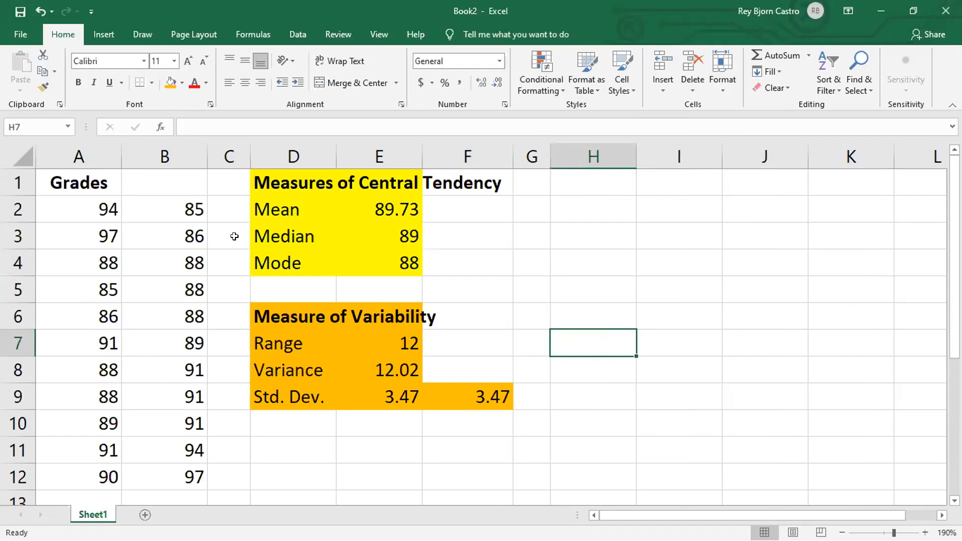
drag(173, 200, 188, 471)
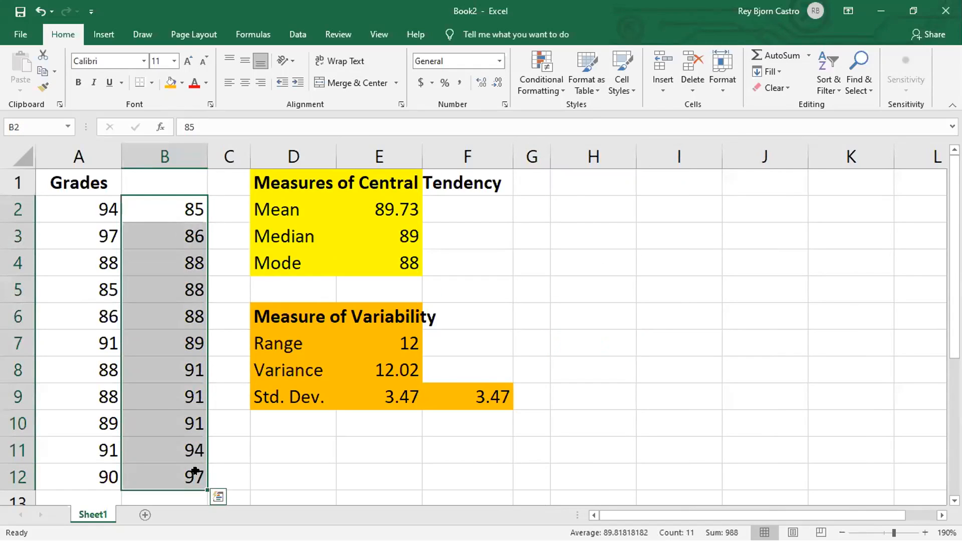
key(ctrl+c)
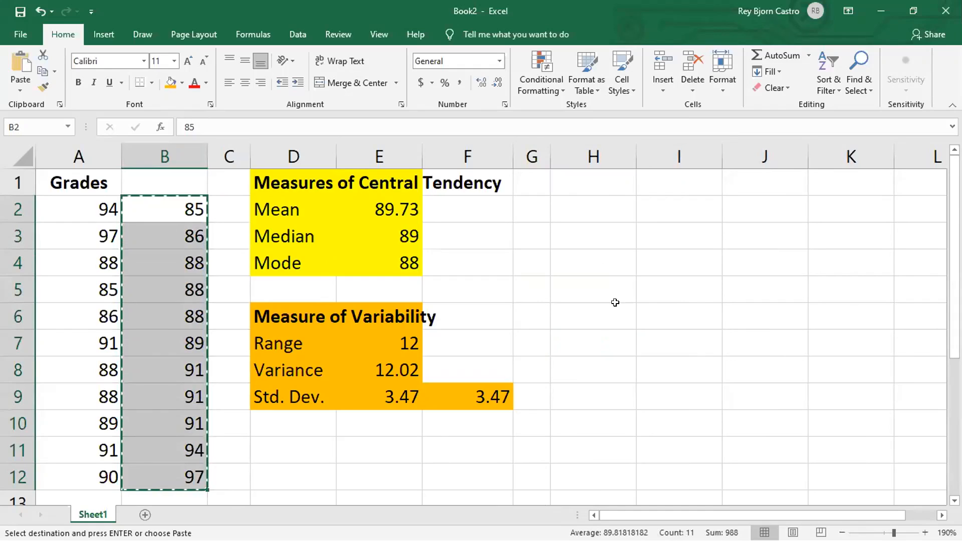
click(593, 208)
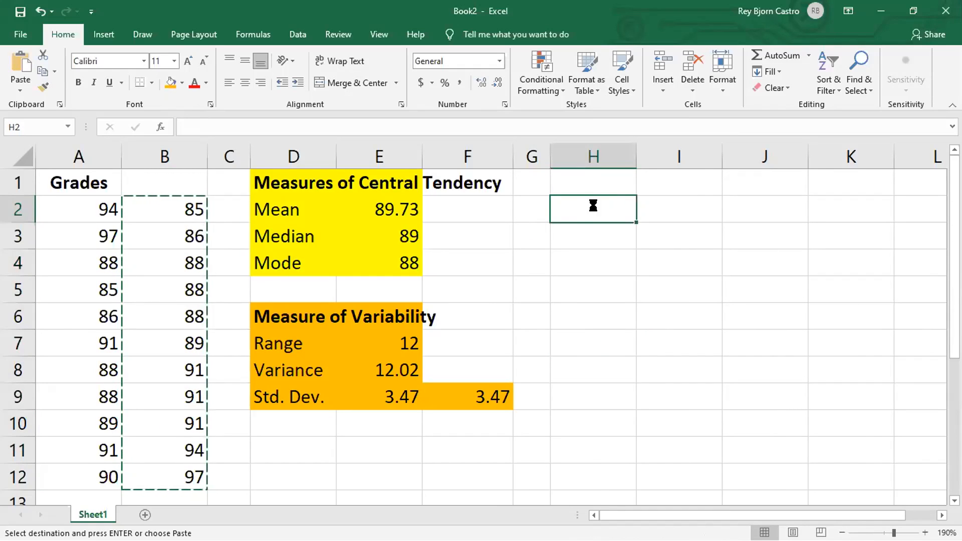
key(ctrl+v)
drag(691, 281, 589, 175)
click(589, 175)
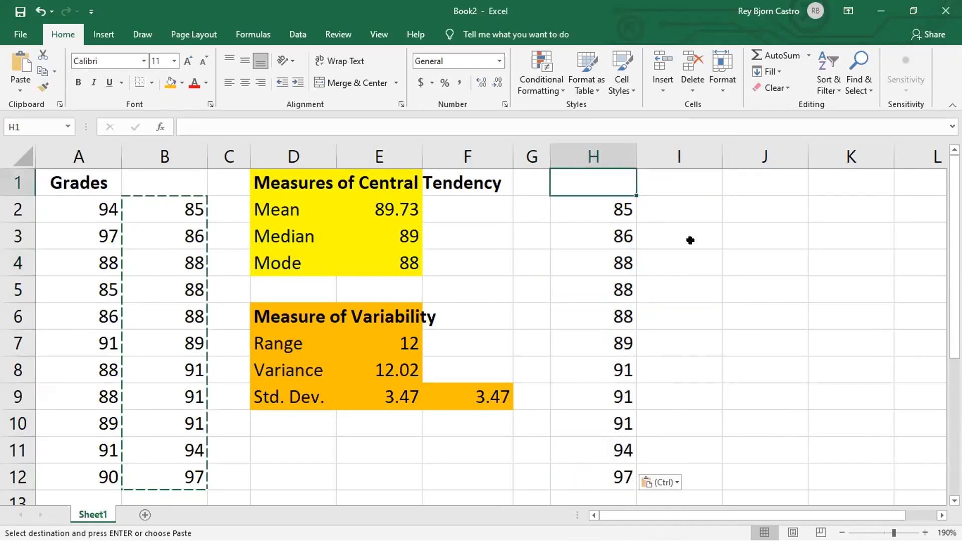
text(DATA)
key(BackSpace)
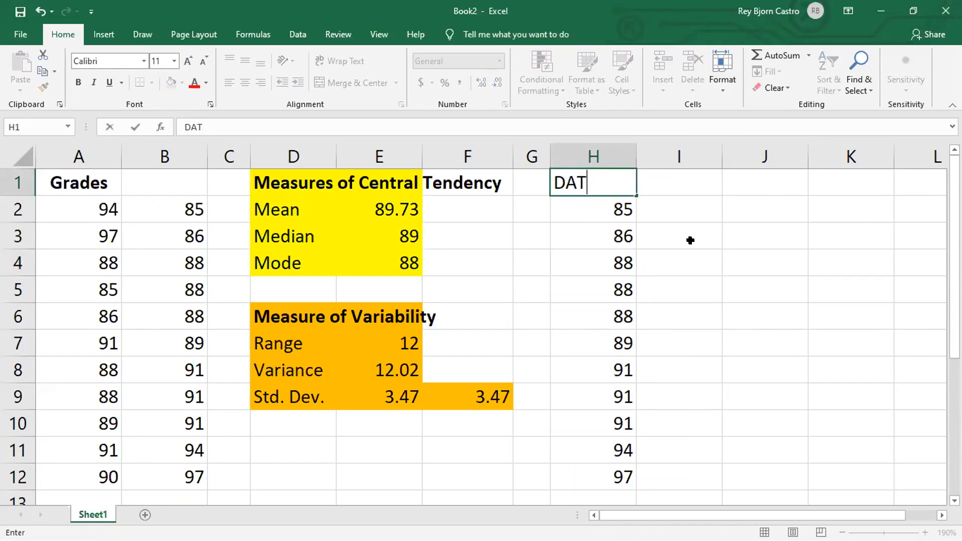
text(A)
key(BackSpace)
key(BackSpace)
key(BackSpace)
key(BackSpace)
Step: Enter the heading "x" in H1, and centre and bold the header cells H1:I1
text(x)
key(Tab)
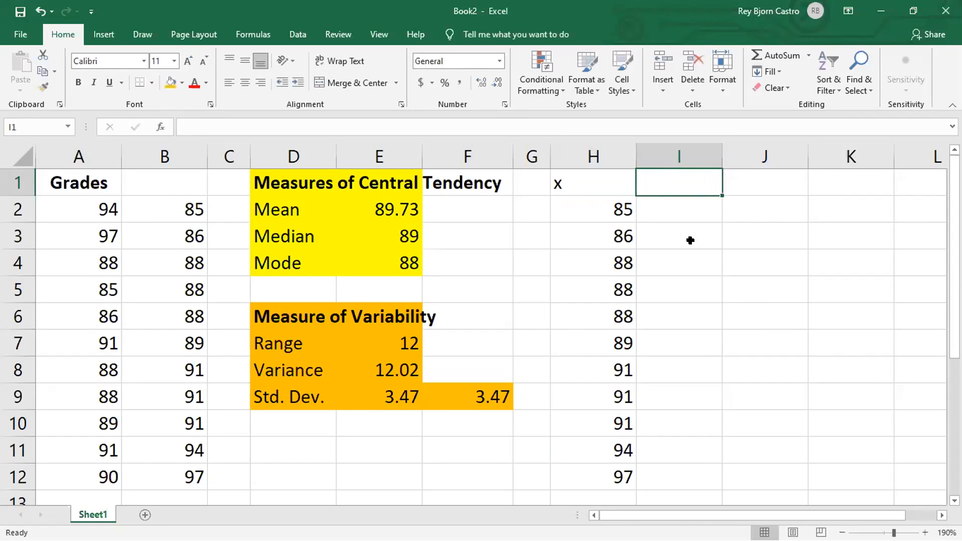
click(595, 240)
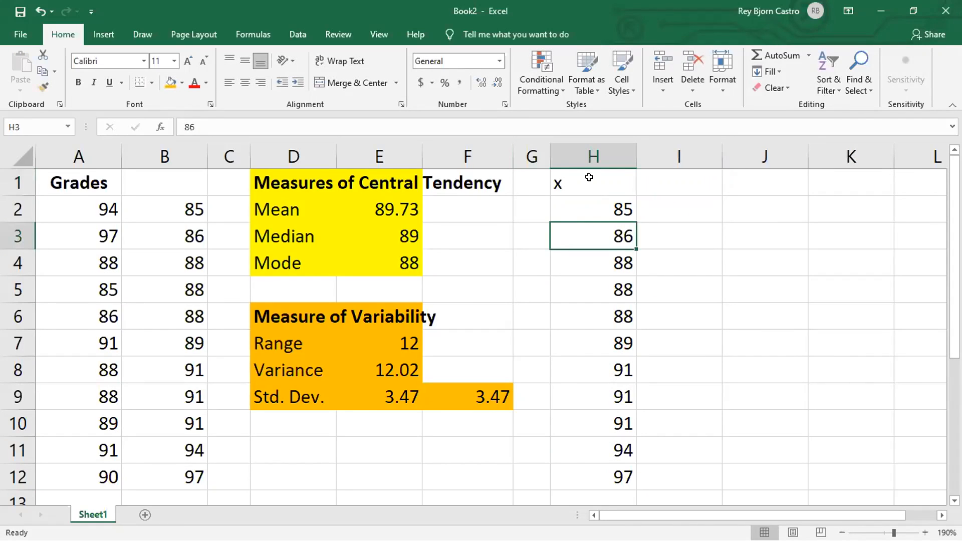
drag(589, 177, 678, 184)
click(244, 82)
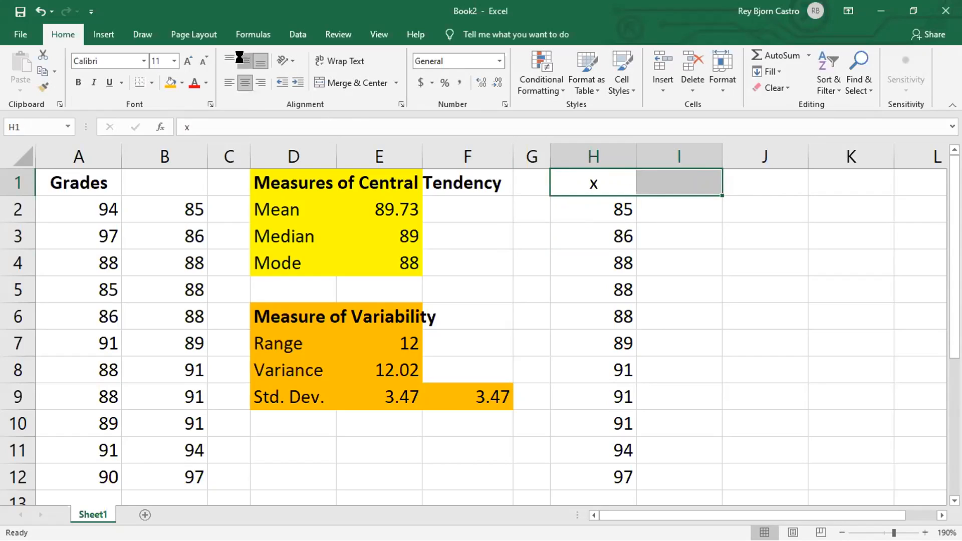
key(ctrl+b)
click(726, 311)
Step: Enter the heading "Frequency" in I1 and widen column I slightly to fit it
click(682, 190)
text(fre)
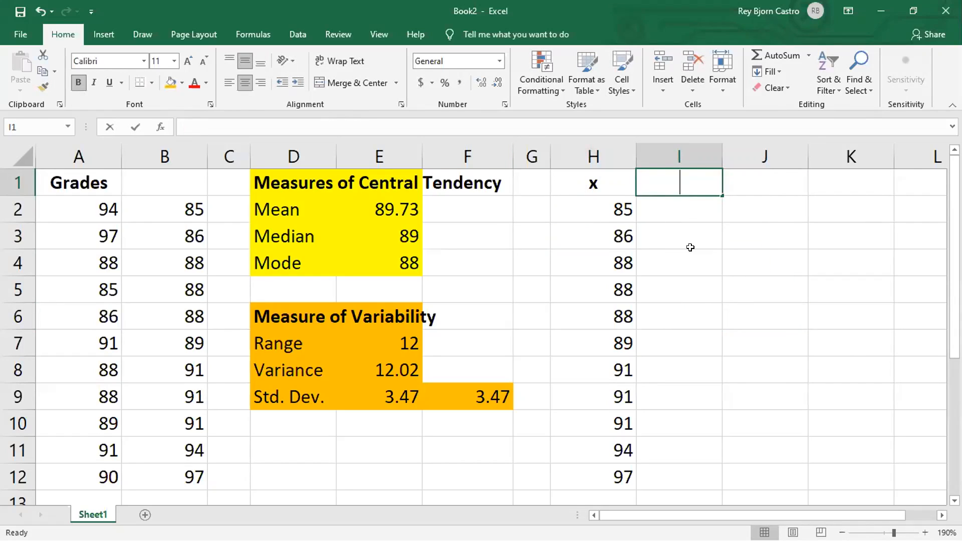
key(BackSpace)
key(BackSpace)
text(RE)
key(BackSpace)
key(BackSpace)
key(BackSpace)
text(Freq)
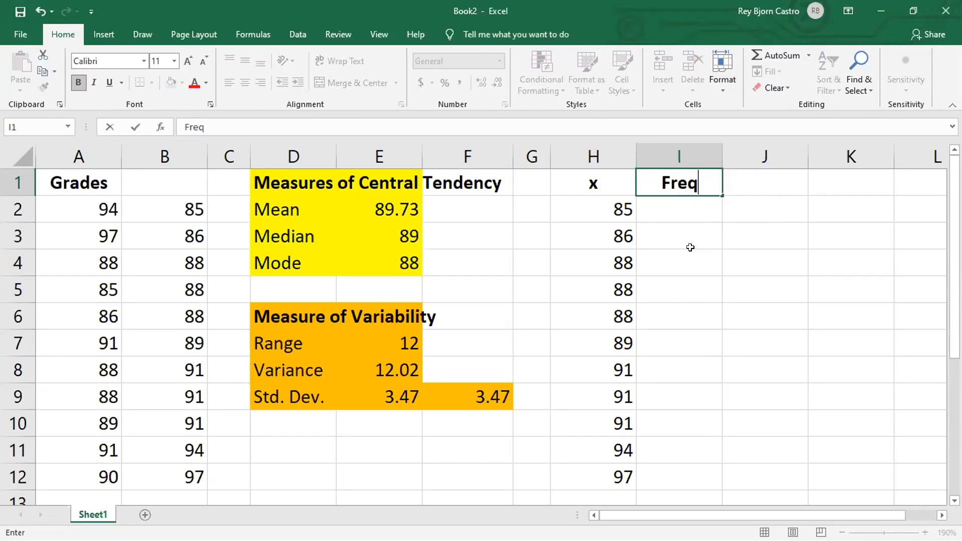
text(uency)
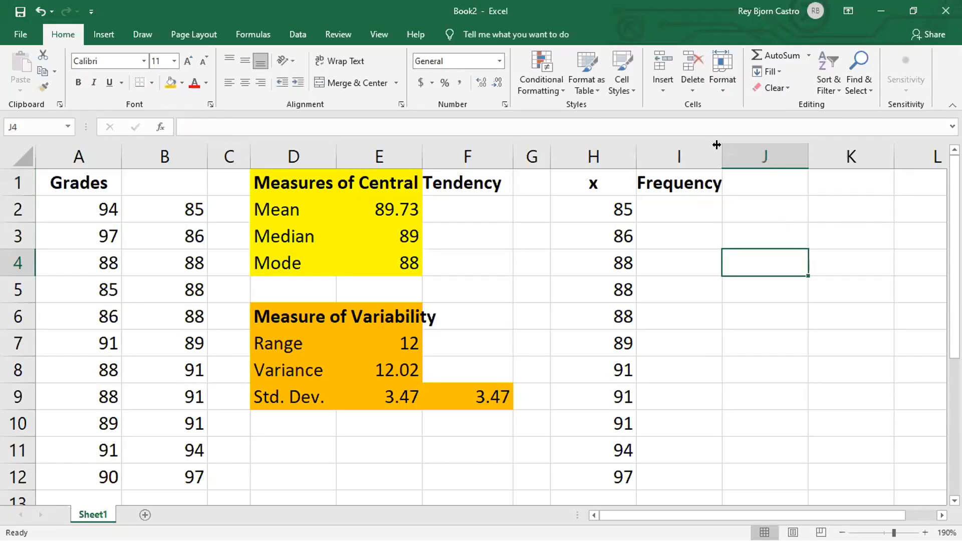
drag(722, 153, 726, 153)
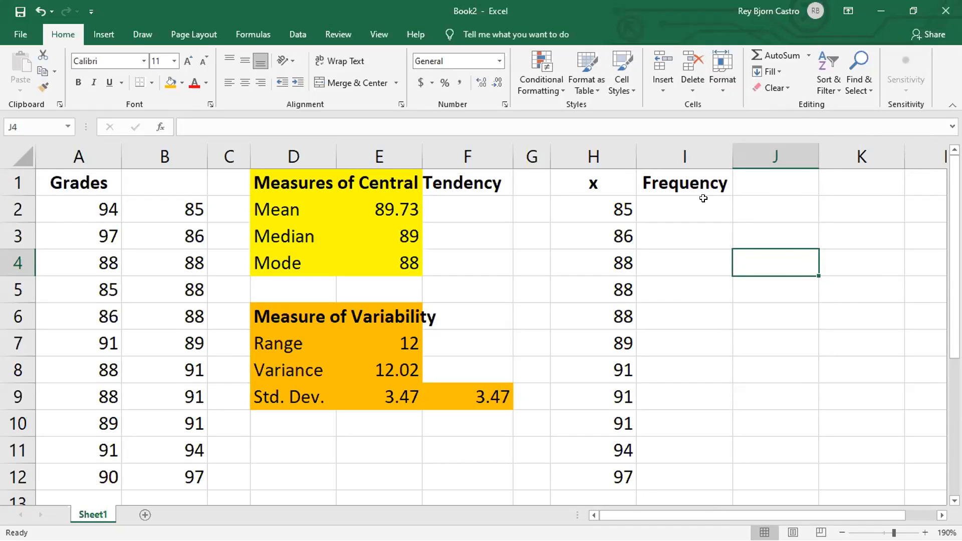
Step: Enter =FREQUENCY(A2:A12,H2:H12) in I2 to count the grades against the x values
click(674, 210)
text(=freq)
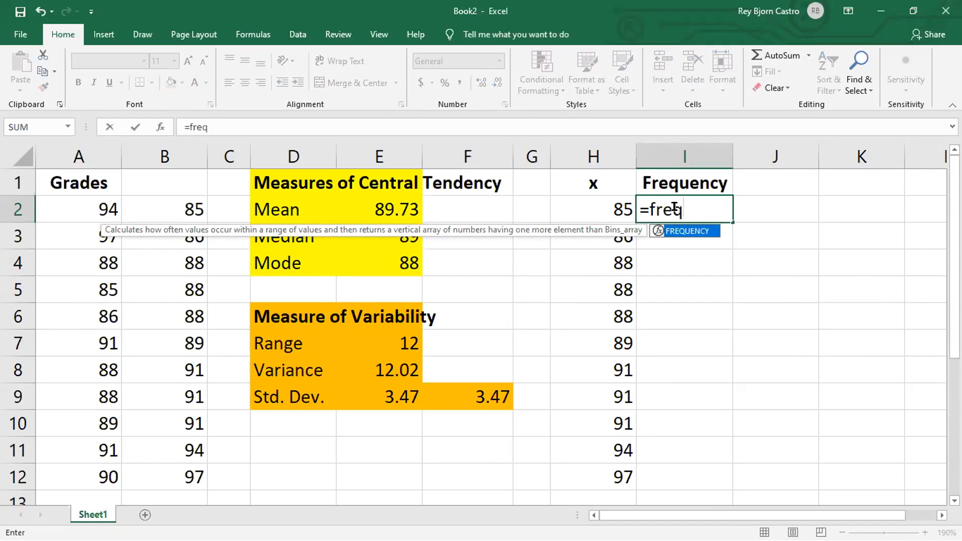
key(Tab)
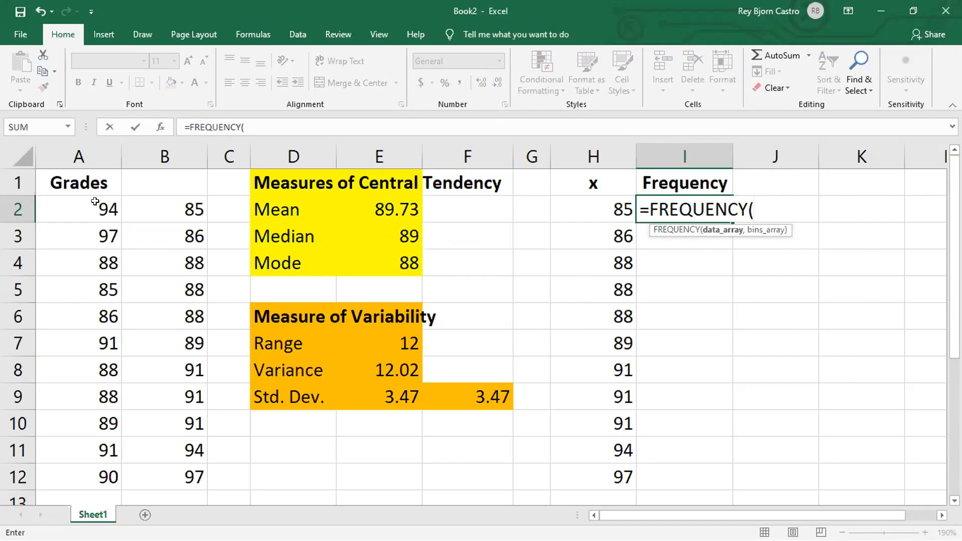
drag(95, 202, 96, 477)
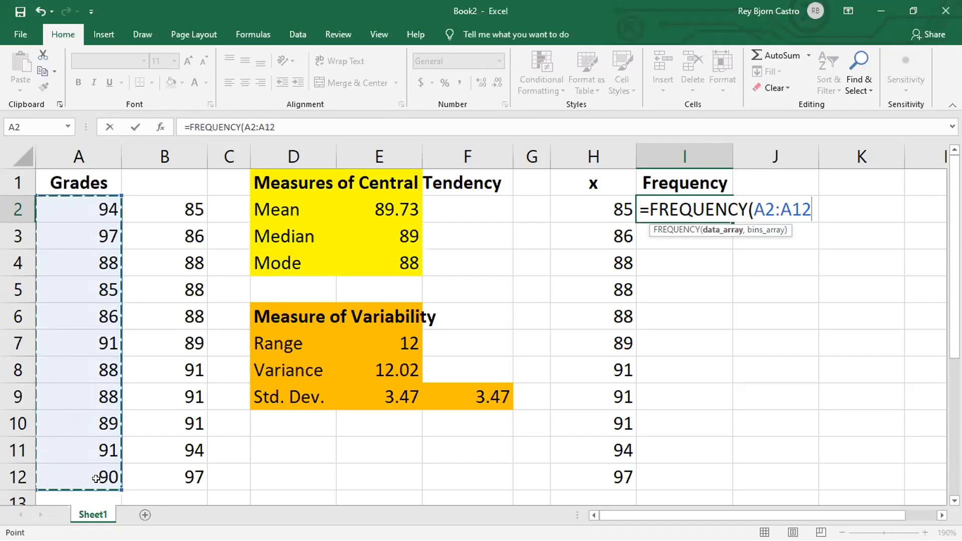
text(,)
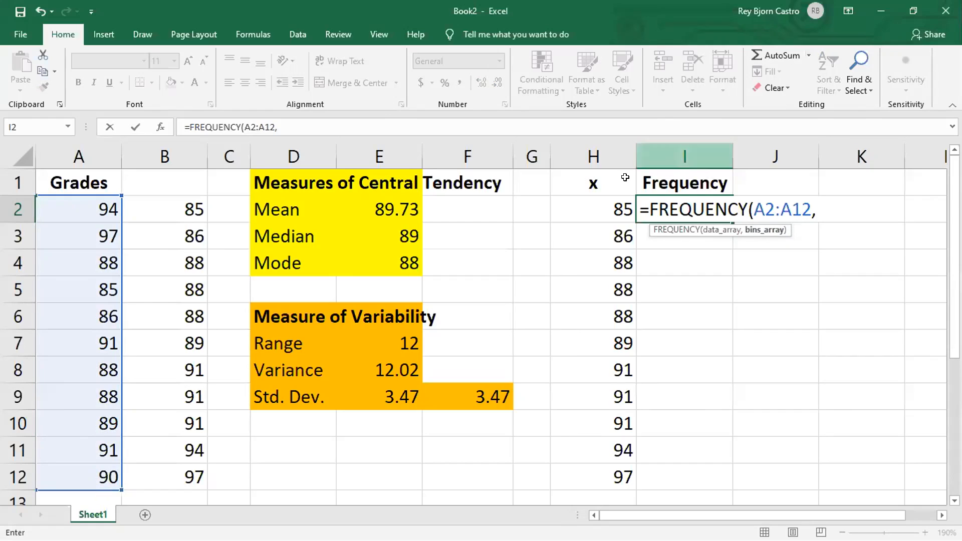
drag(596, 209, 621, 477)
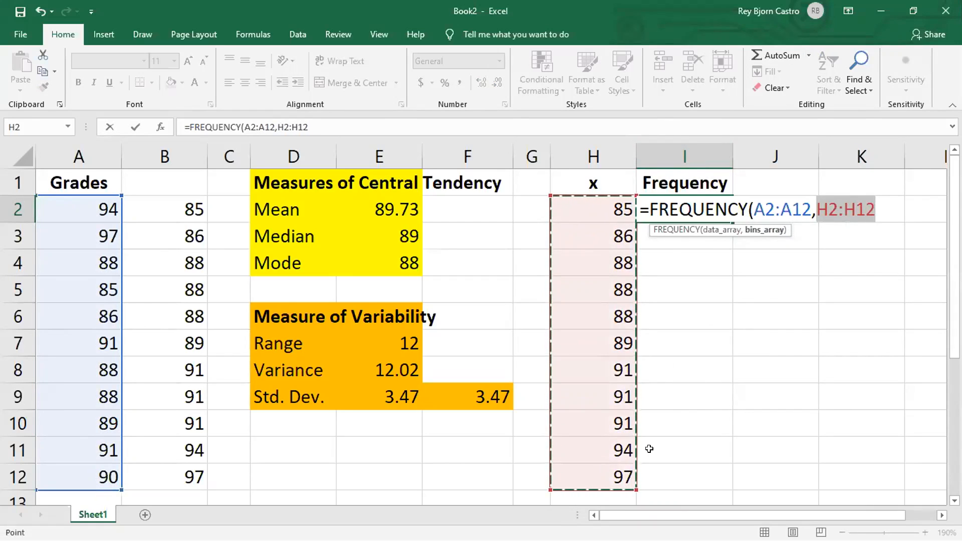
key(Return)
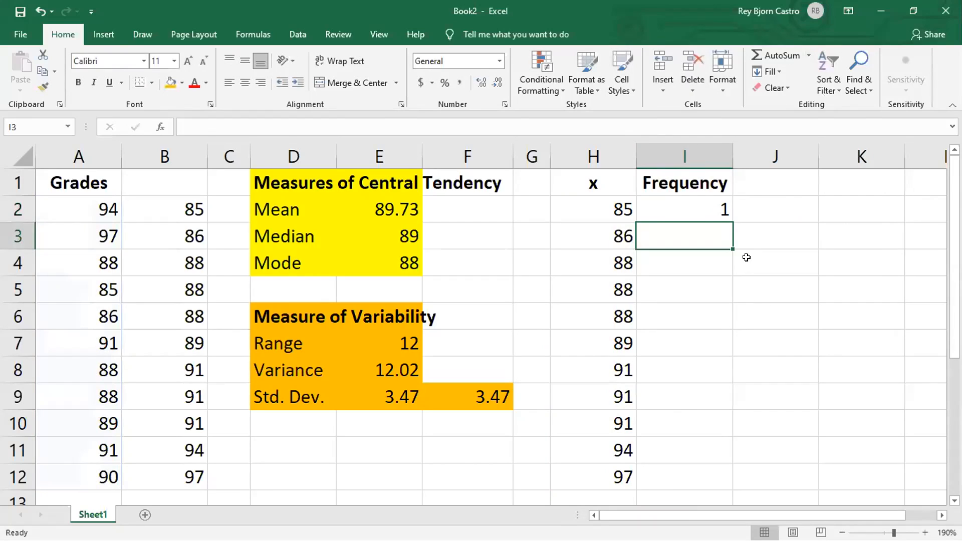
Step: Fill the frequency formula from I2 down to I12 with its relative ranges
click(683, 206)
drag(727, 219, 734, 239)
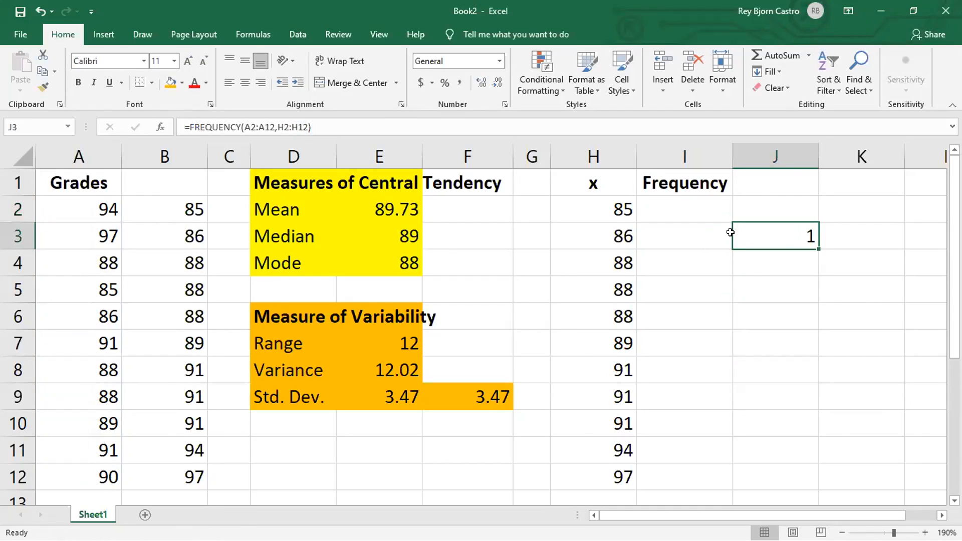
key(ctrl+z)
drag(727, 232, 694, 481)
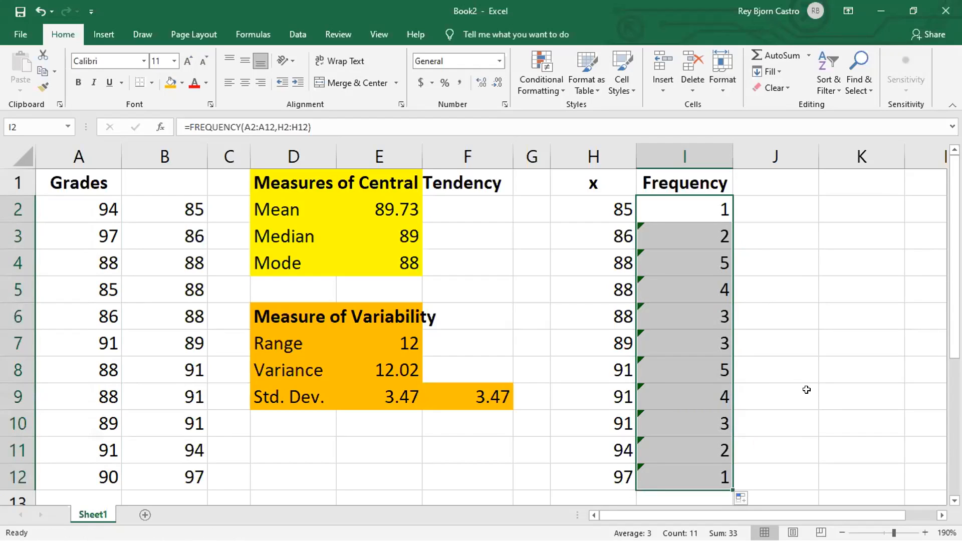
click(769, 291)
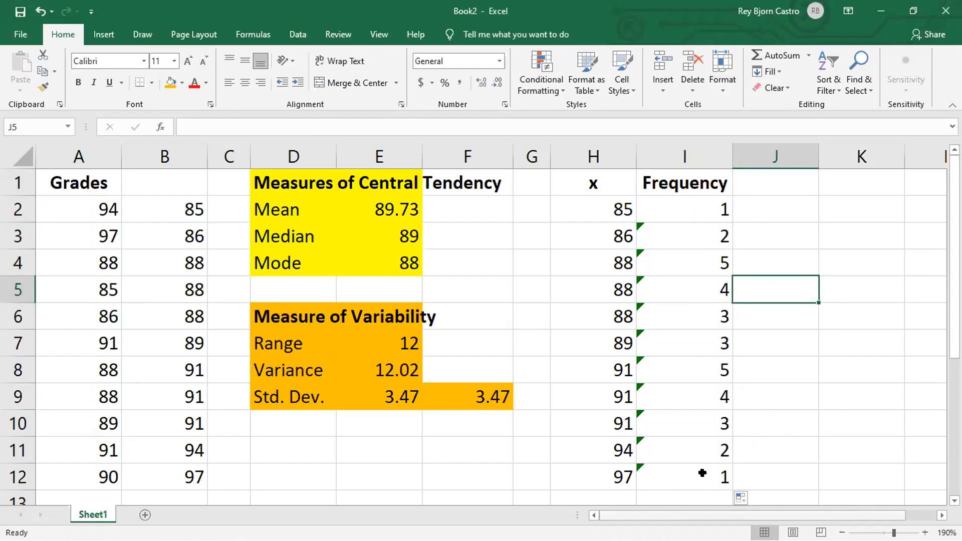
click(693, 208)
drag(726, 219, 721, 484)
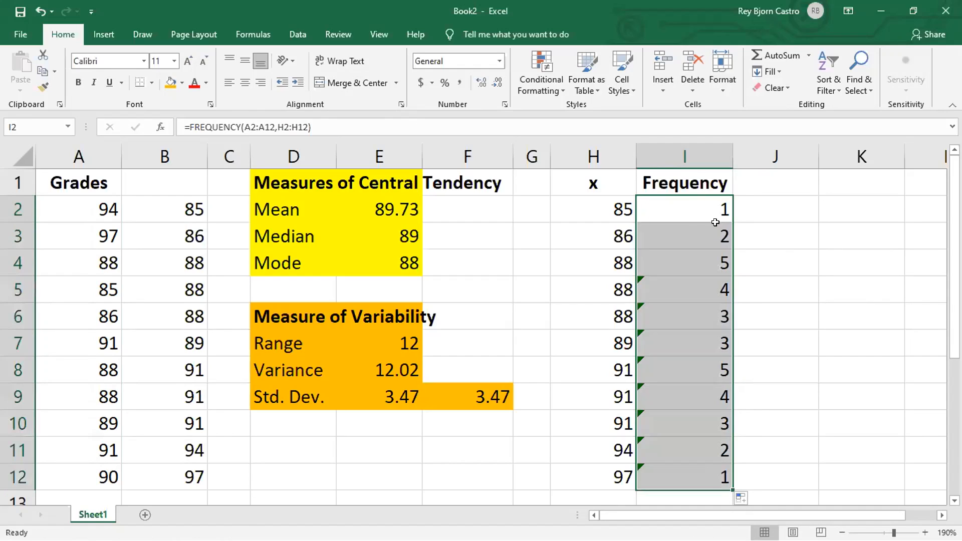
Step: Compare the ranges in the frequency formulas of I2 and I3 with the grades in A2:A12
click(671, 209)
click(672, 235)
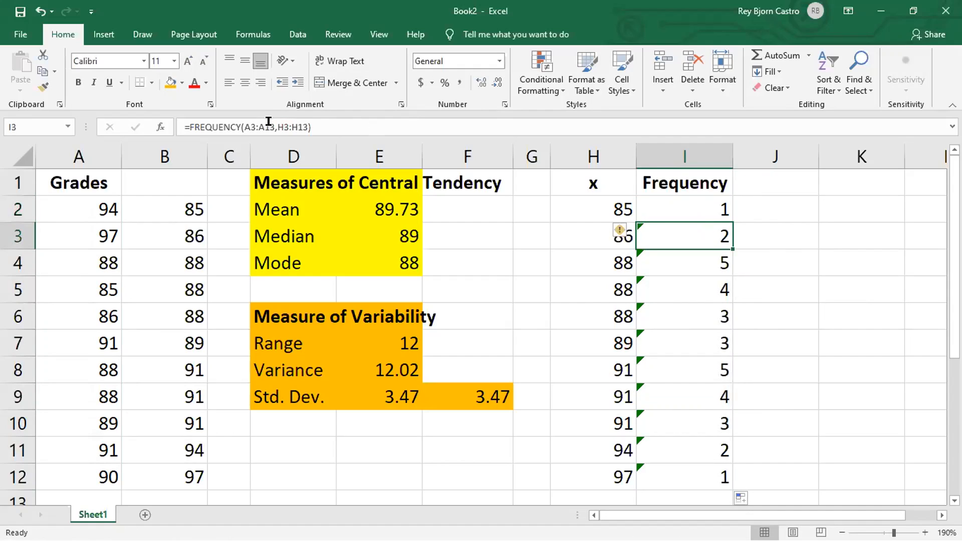
click(683, 209)
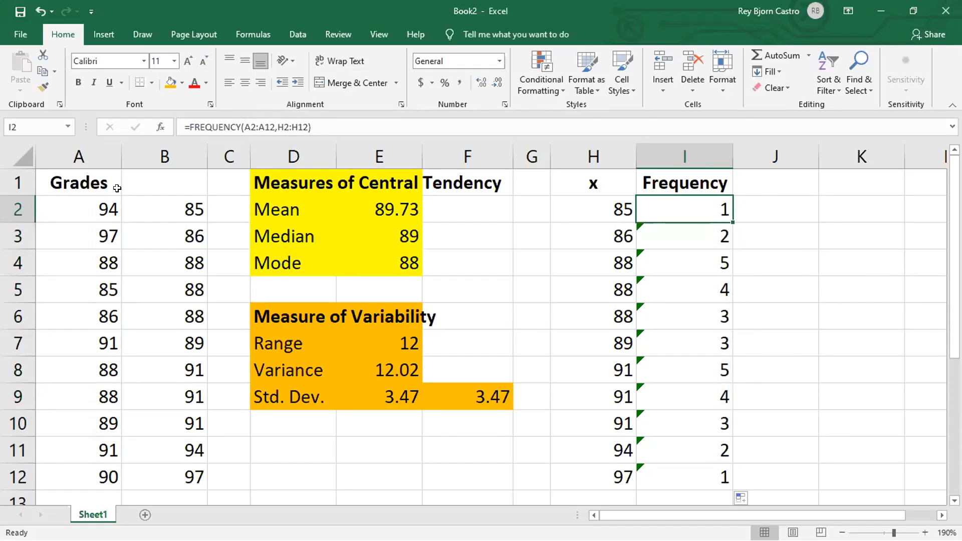
click(85, 213)
click(86, 471)
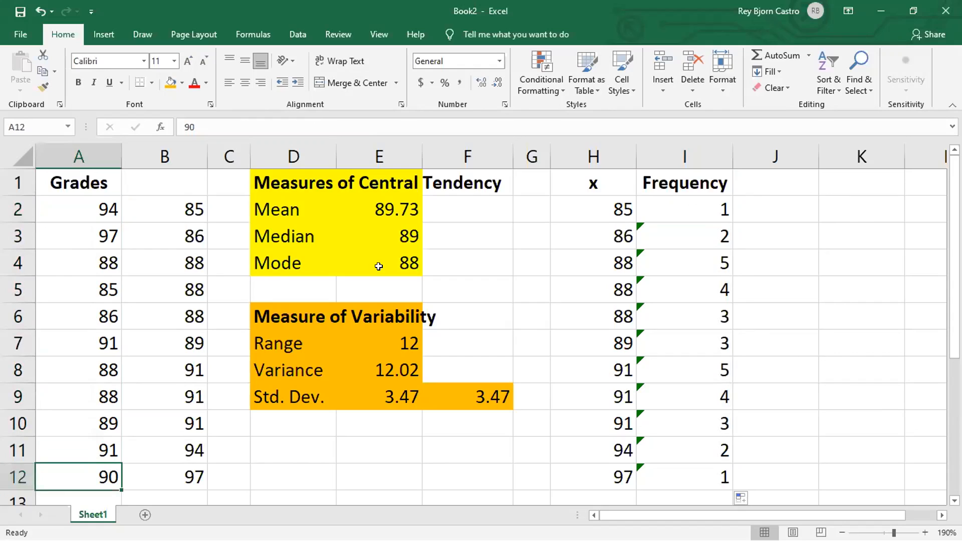
click(716, 203)
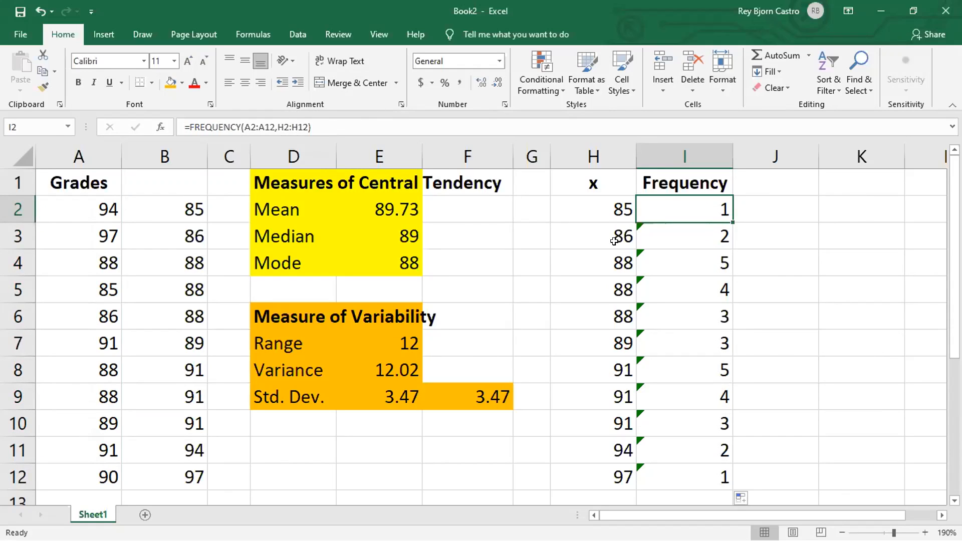
click(693, 242)
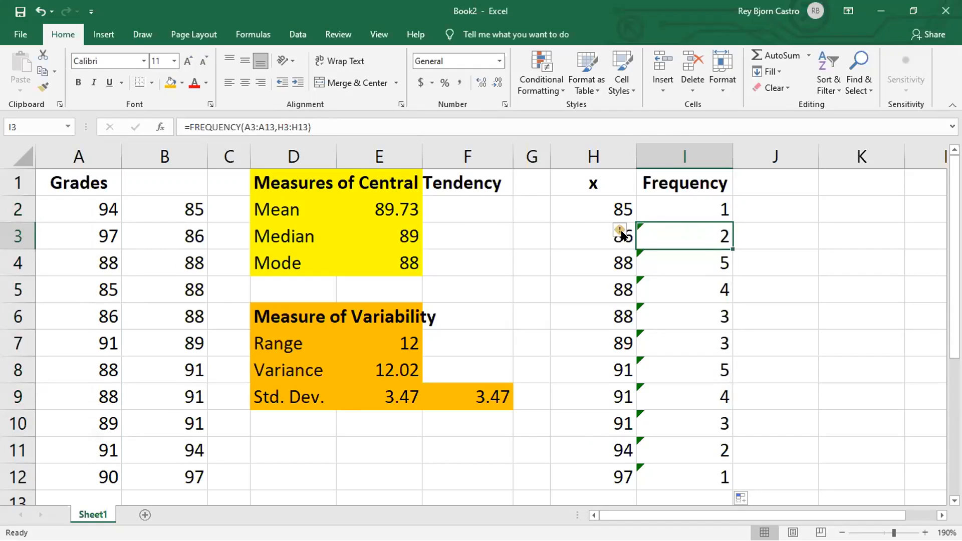
Step: Make the grades range in the I2 frequency formula absolute as $A$2:$A$12
click(678, 206)
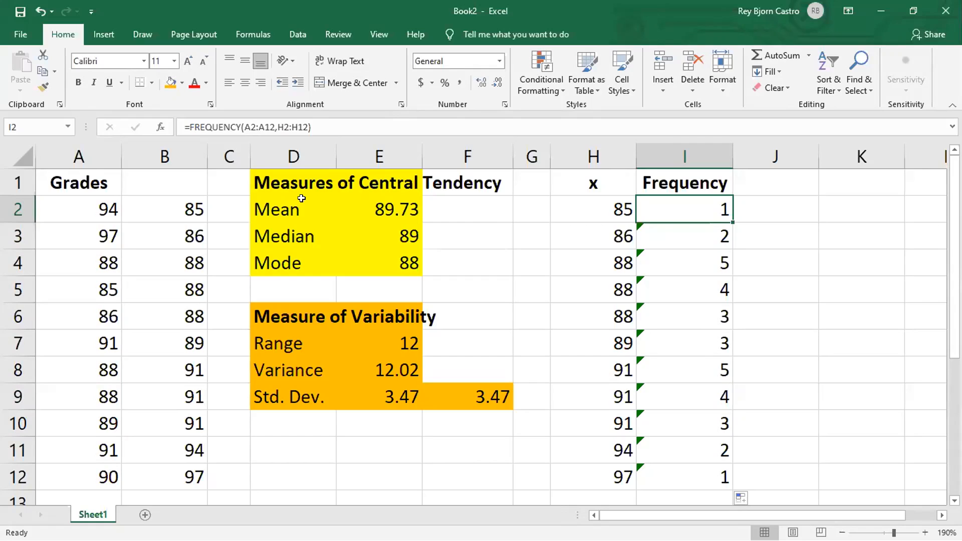
click(240, 125)
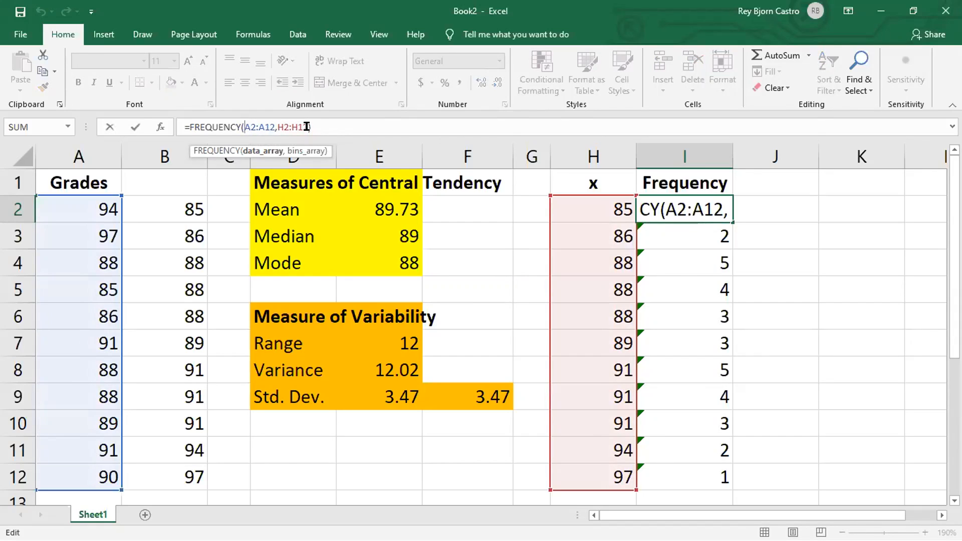
key(F4)
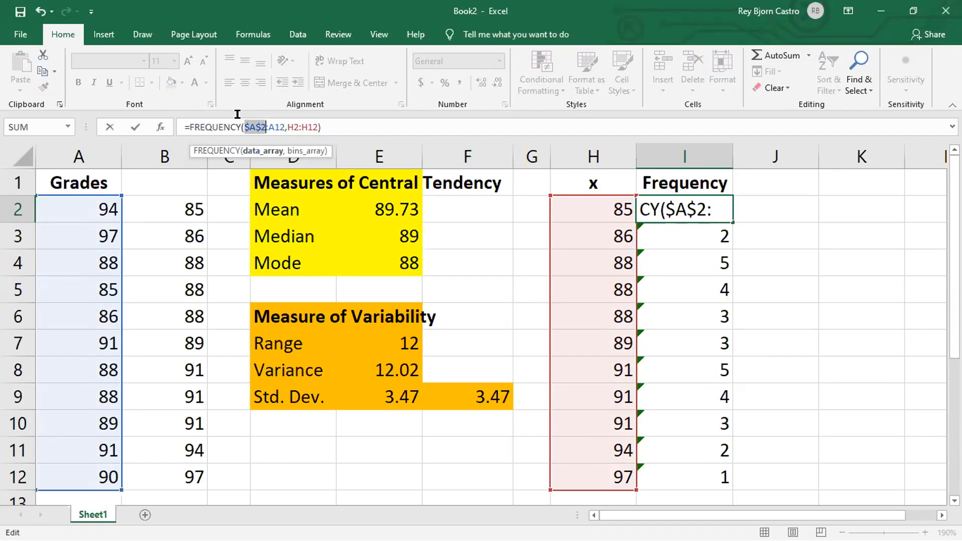
click(281, 127)
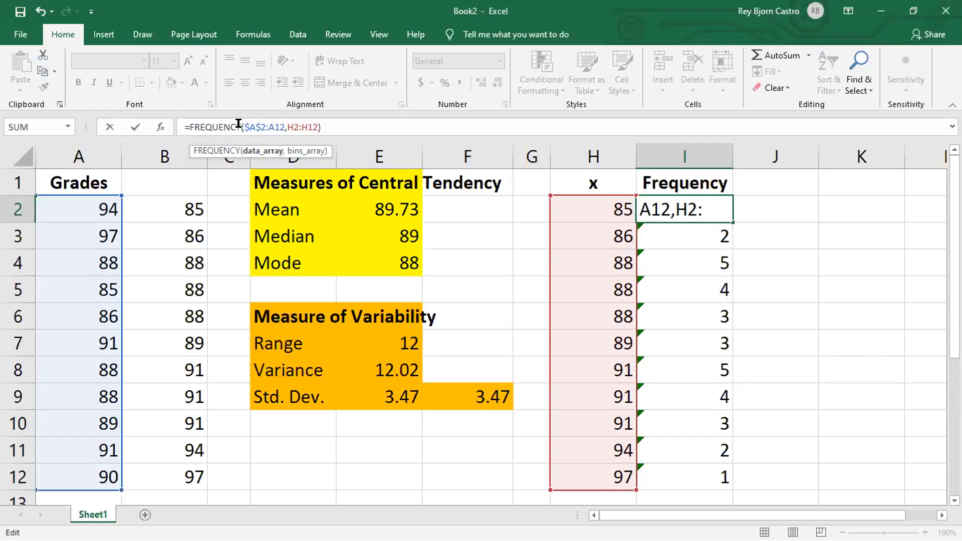
key(F4)
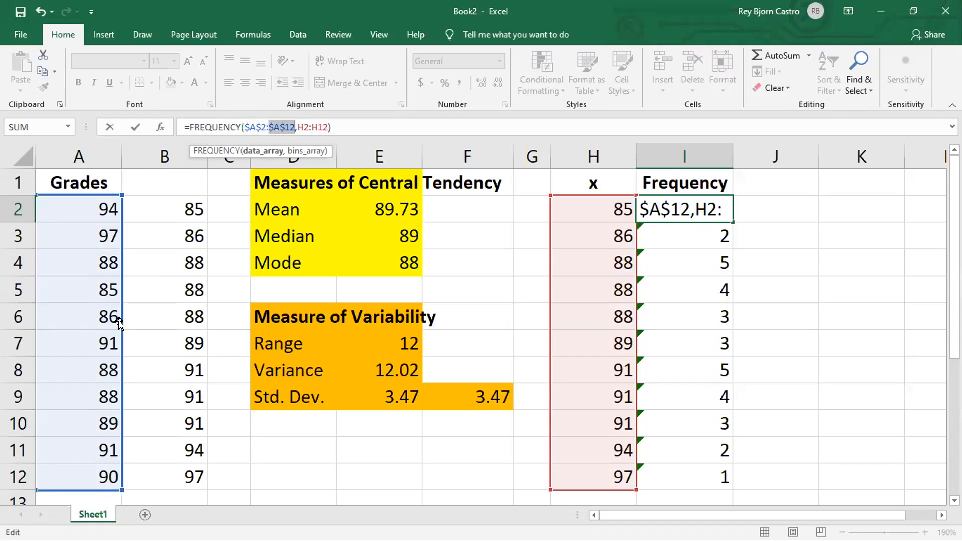
key(Return)
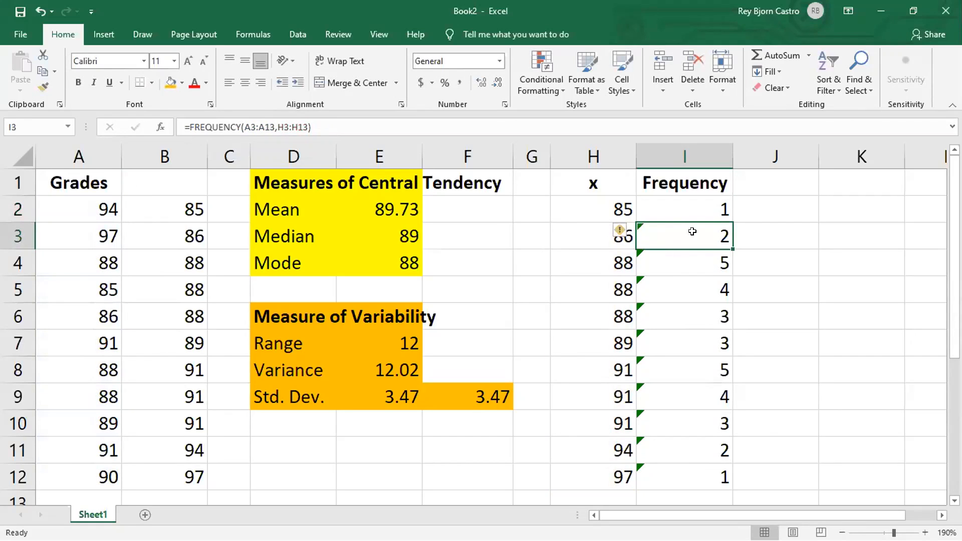
Step: Make the bins range in the I2 formula absolute, giving =FREQUENCY($A$2:$A$12,$H$2:$H$12)
click(682, 209)
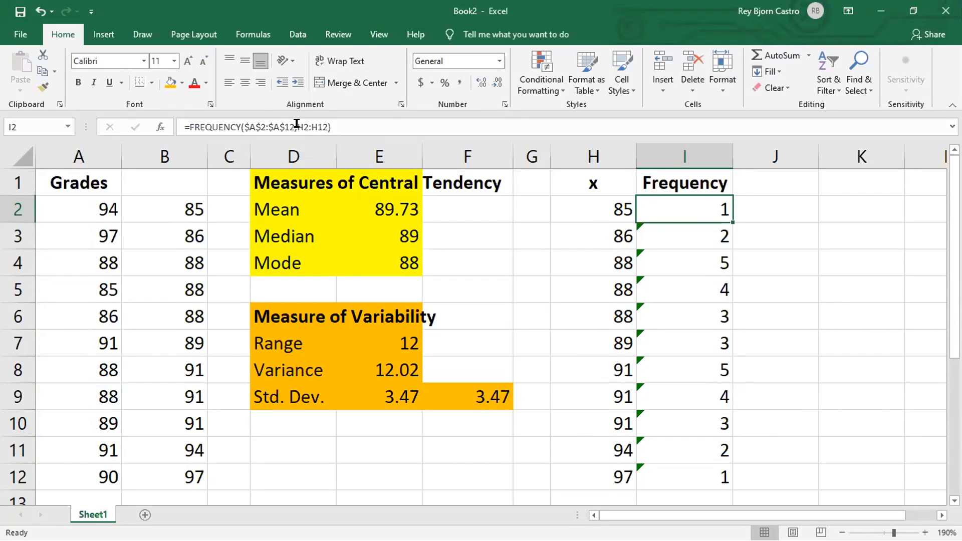
click(303, 128)
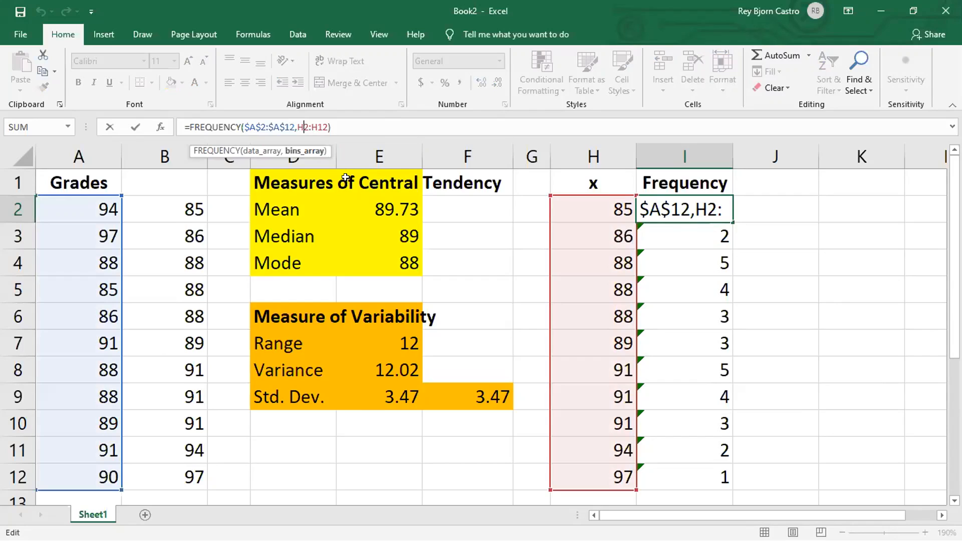
key(F4)
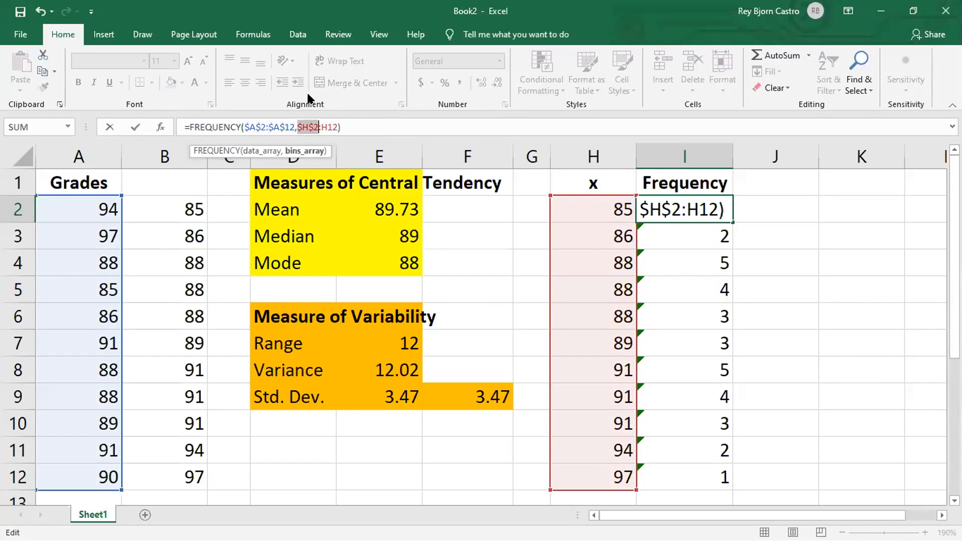
key(Right)
key(Right)
key(F4)
key(Return)
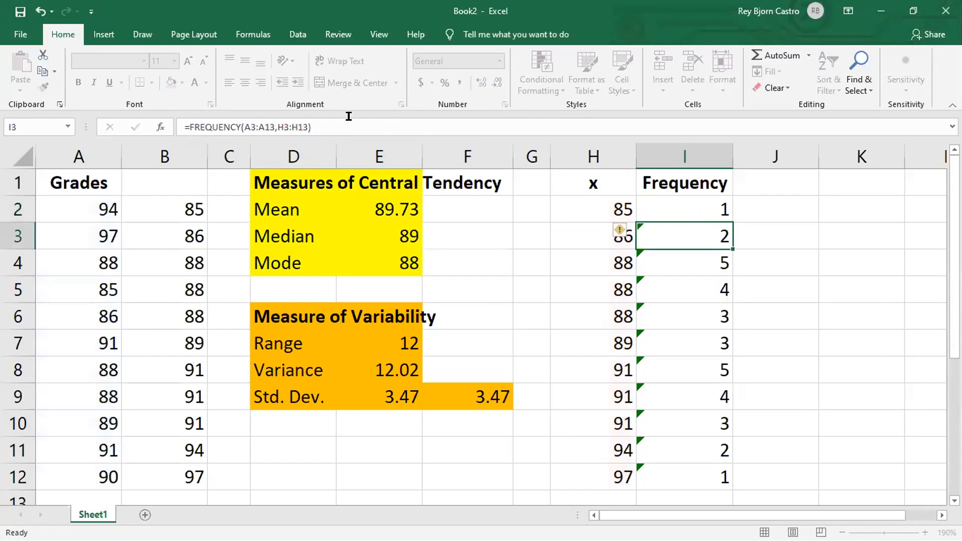
Step: Fill the absolute-range frequency formula from I2 down to I12
click(705, 207)
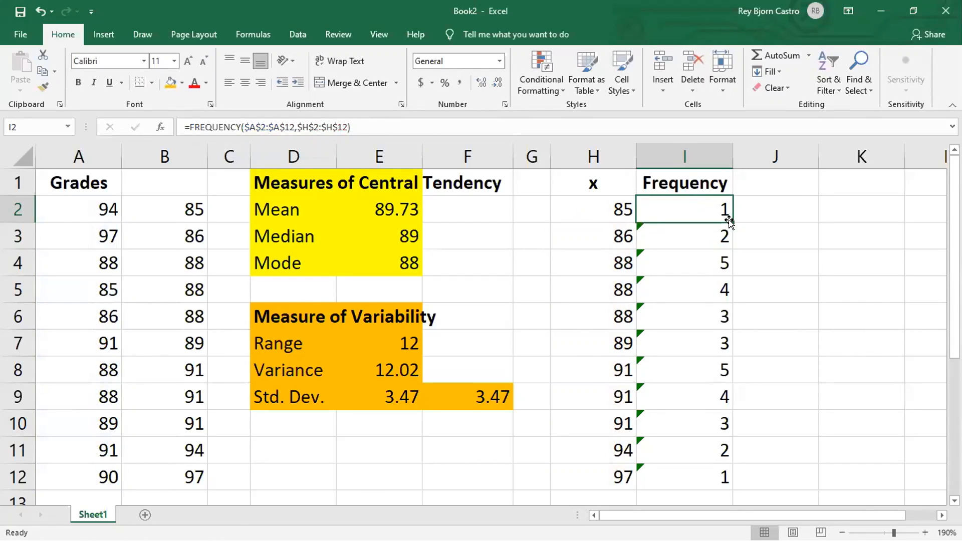
double_click(730, 221)
click(761, 219)
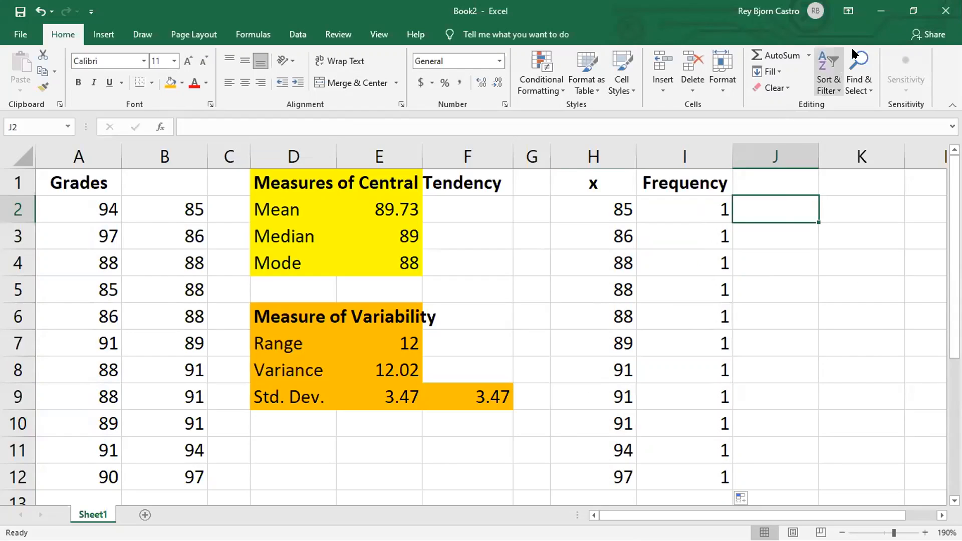
Step: Switch from the desktop Book2 workbook to Book 5.xlsx in Excel for the web
click(878, 12)
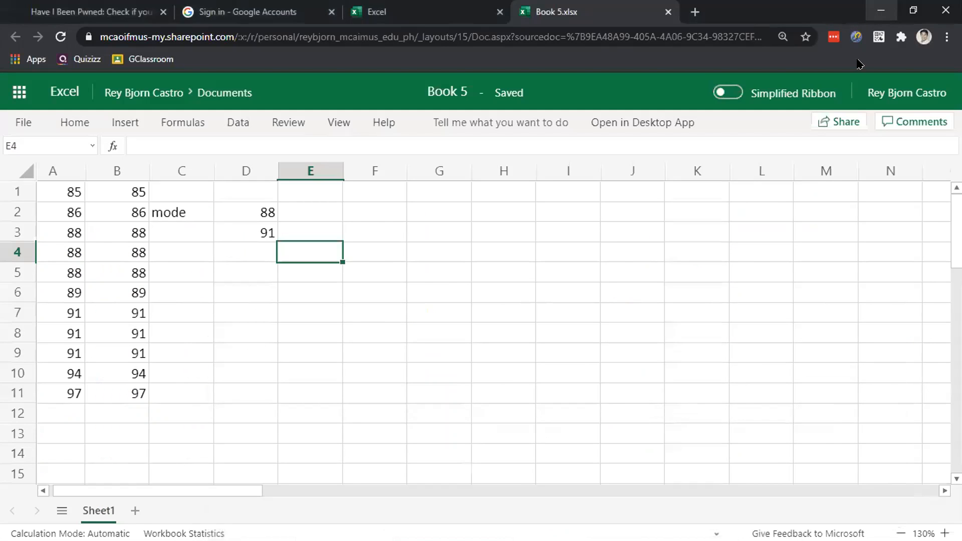
key(alt+Tab)
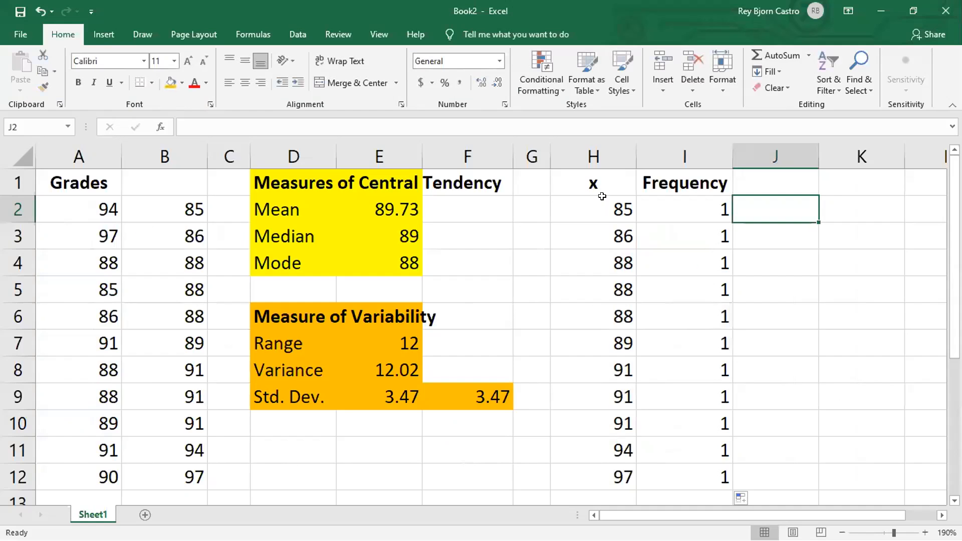
click(602, 184)
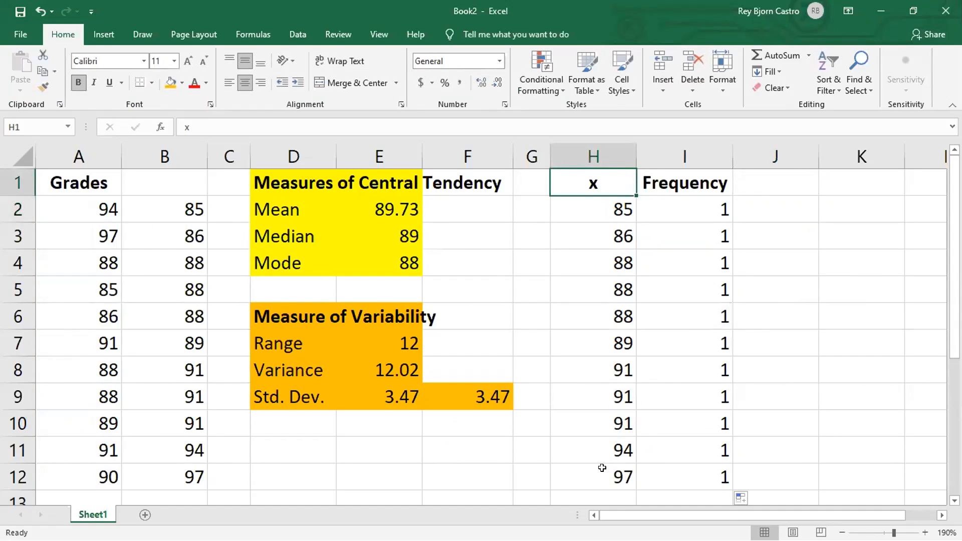
click(880, 11)
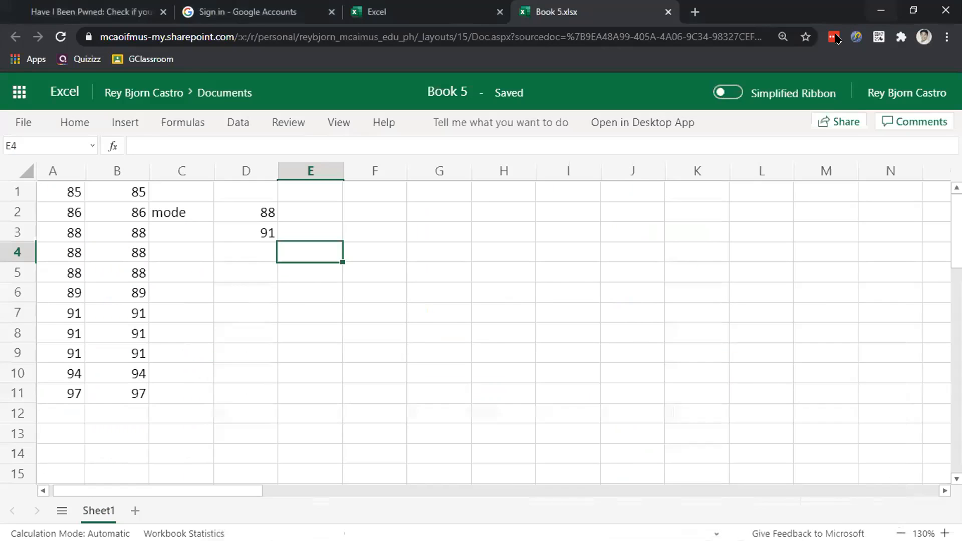
click(367, 316)
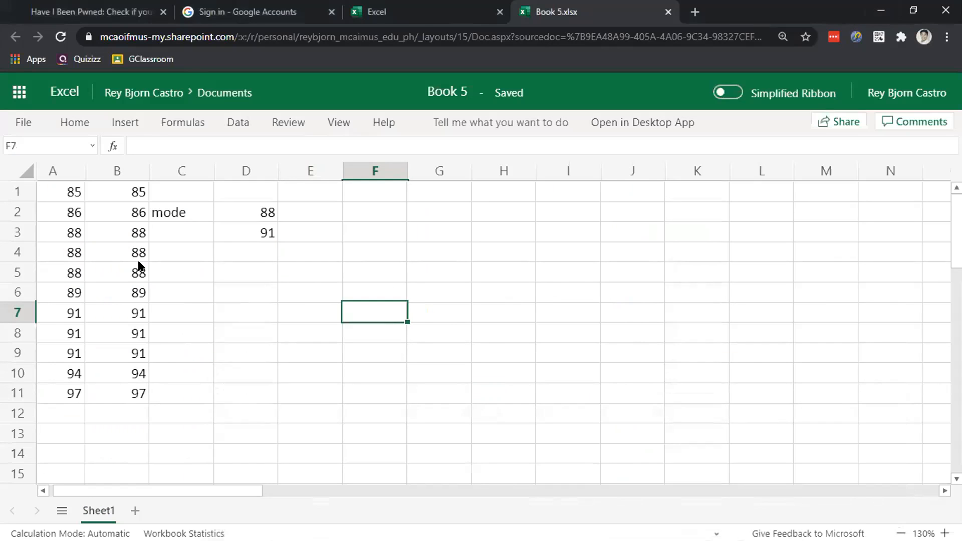
Step: Insert an empty row above row 1 of the sheet
click(7, 197)
right_click(6, 199)
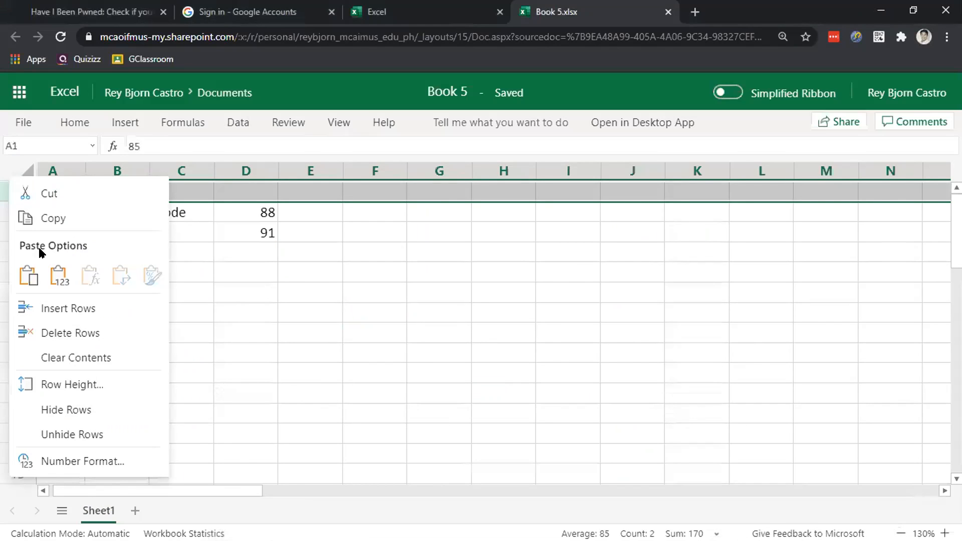
click(51, 304)
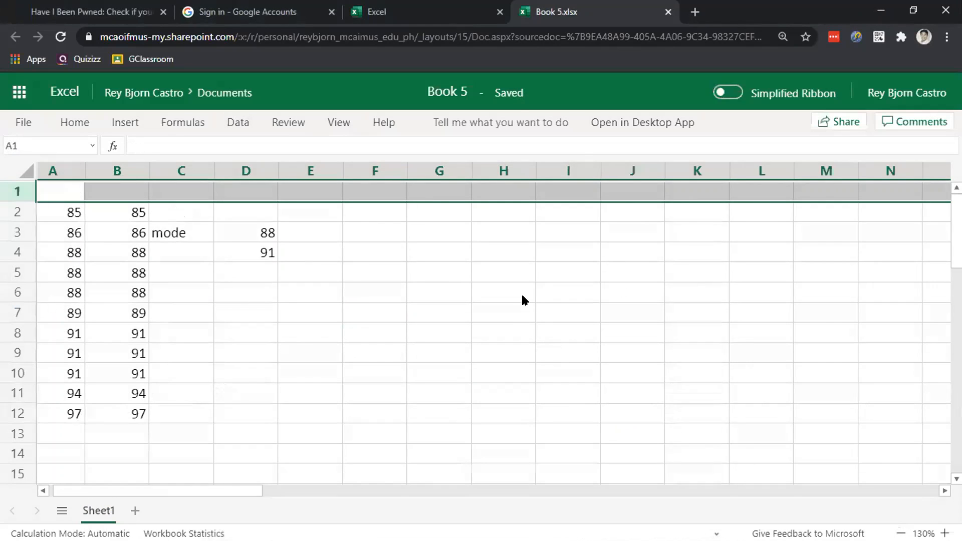
click(289, 333)
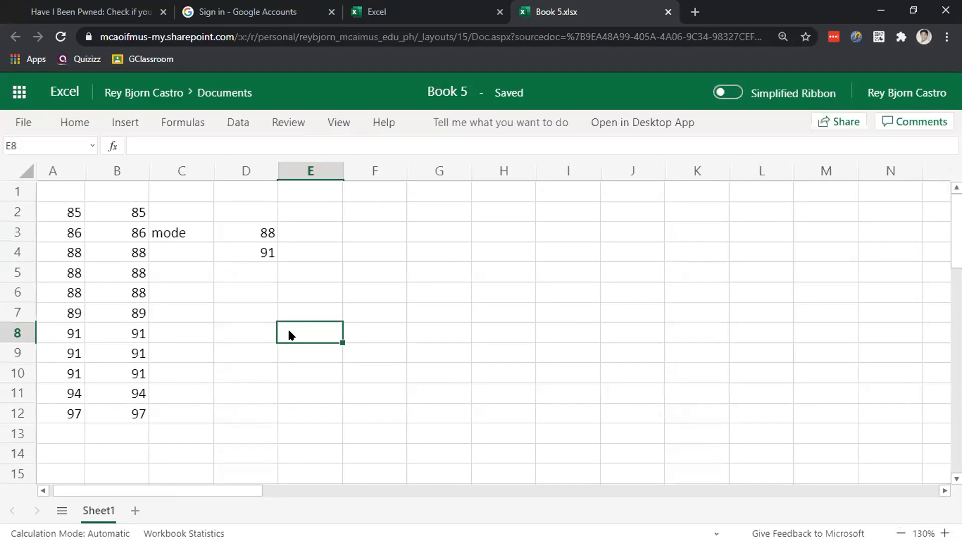
Step: Enter the header DATA in cell A1
click(46, 189)
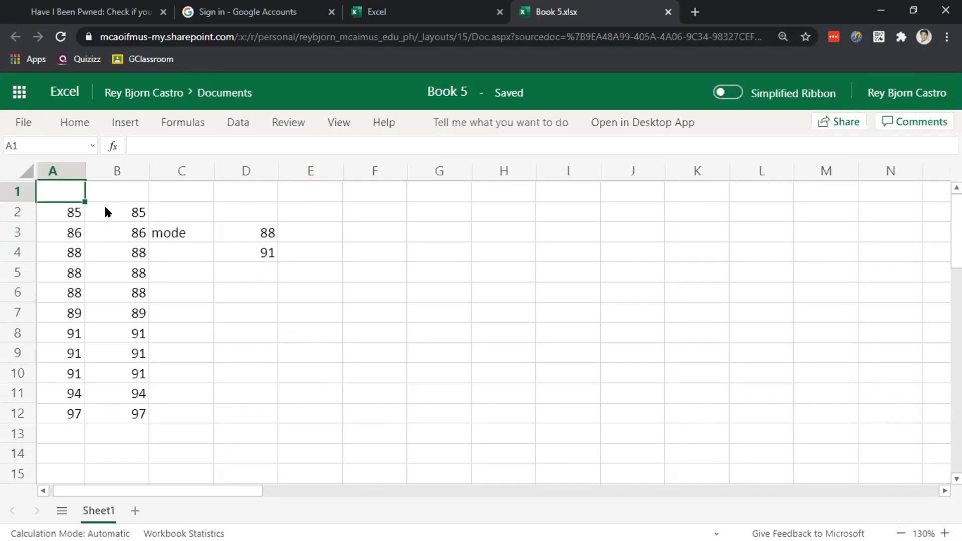
text(x)
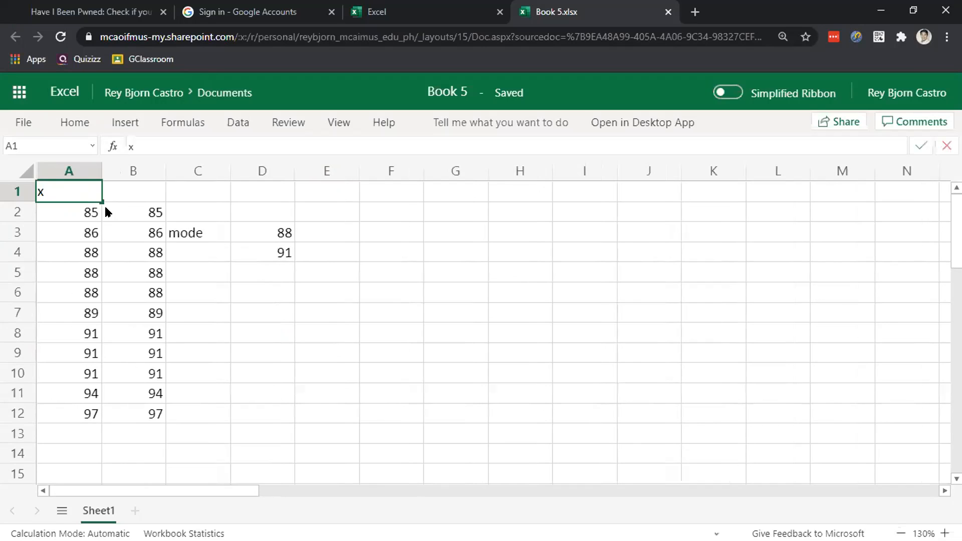
key(BackSpace)
text(Data)
key(BackSpace)
key(BackSpace)
key(BackSpace)
text(ATA)
key(Tab)
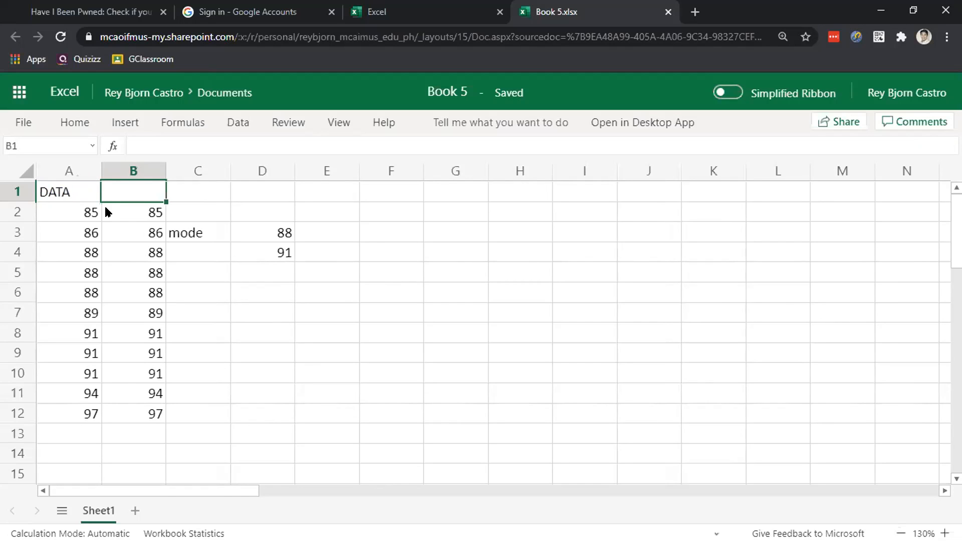
Step: Enter the header x in cell B1
text(X)
key(BackSpace)
text(x)
click(285, 295)
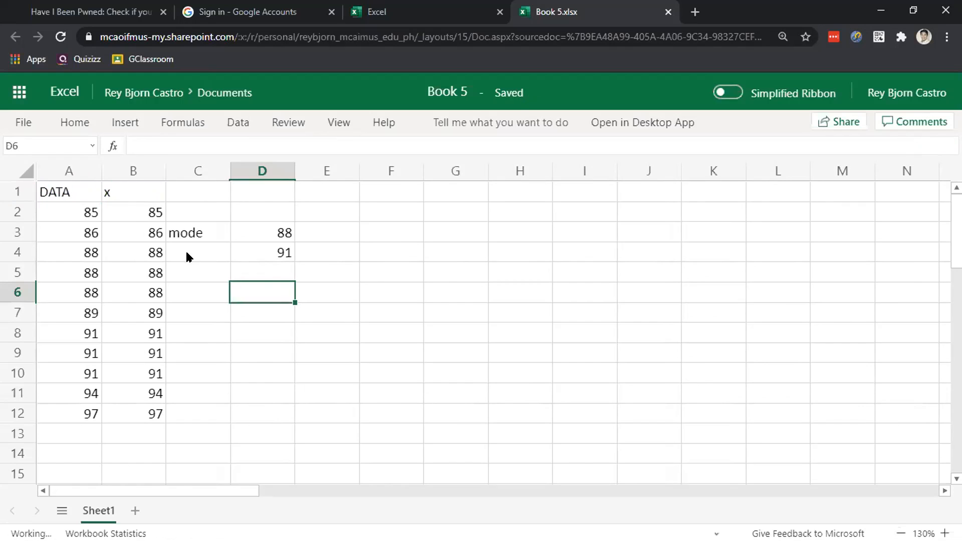
Step: Make the header row 1 bold and centre its text horizontally
click(19, 193)
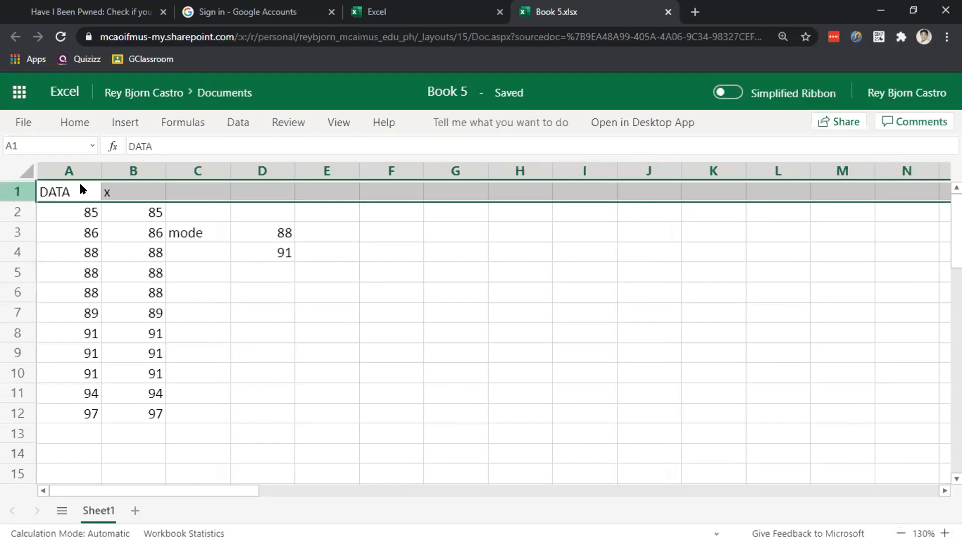
click(25, 123)
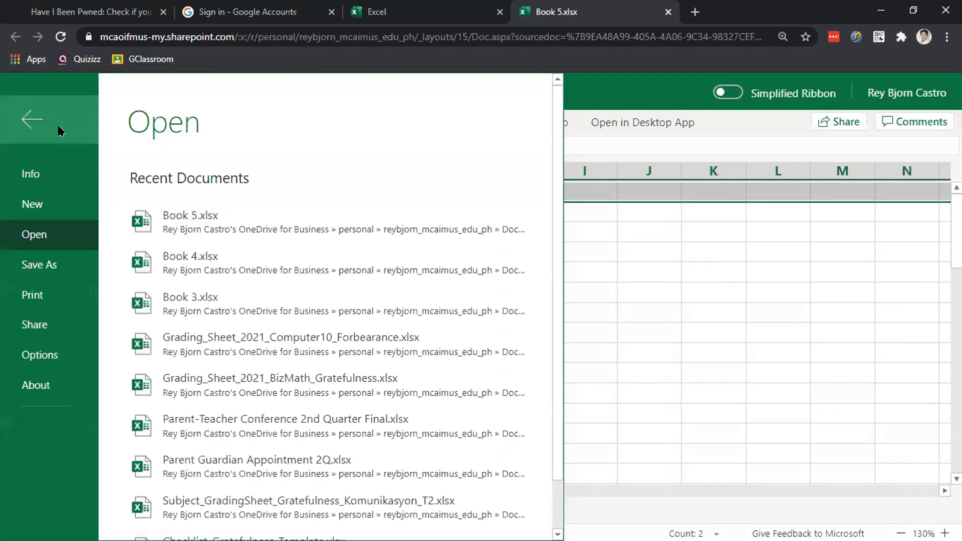
click(50, 125)
click(70, 123)
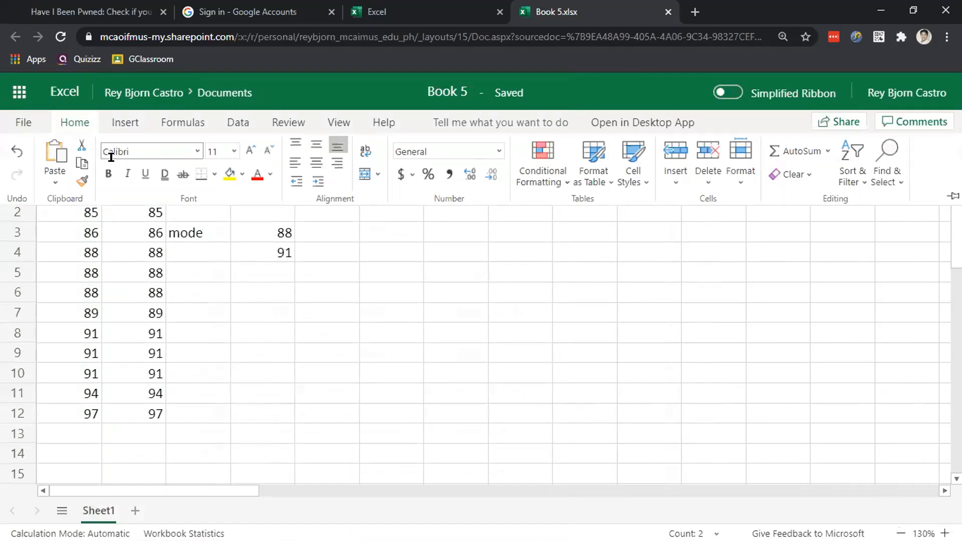
click(108, 173)
click(311, 160)
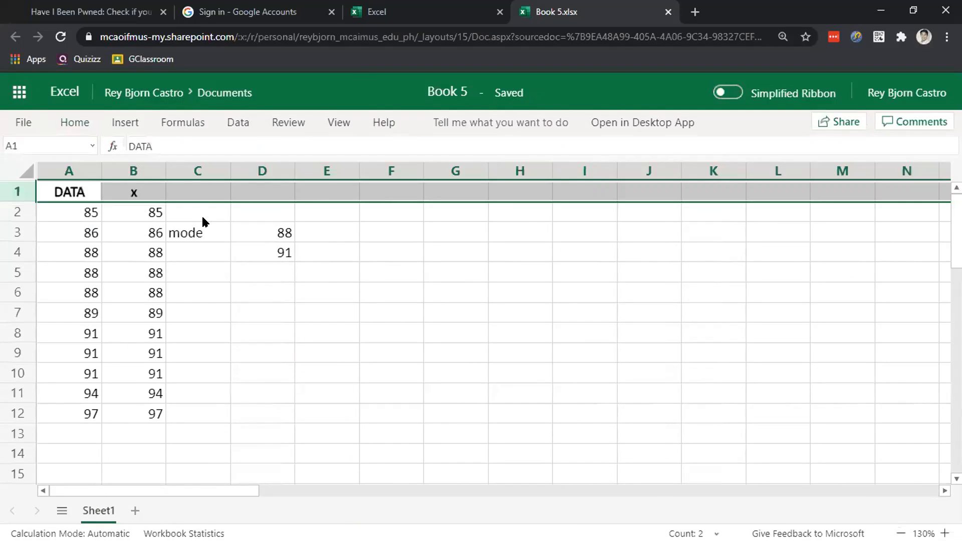
Step: Clear the mode label in C3 and the mode values in D3:D4
click(203, 191)
click(198, 232)
key(Delete)
drag(262, 211, 325, 294)
key(Delete)
Step: Enter the header Frequency in cell C1
click(199, 192)
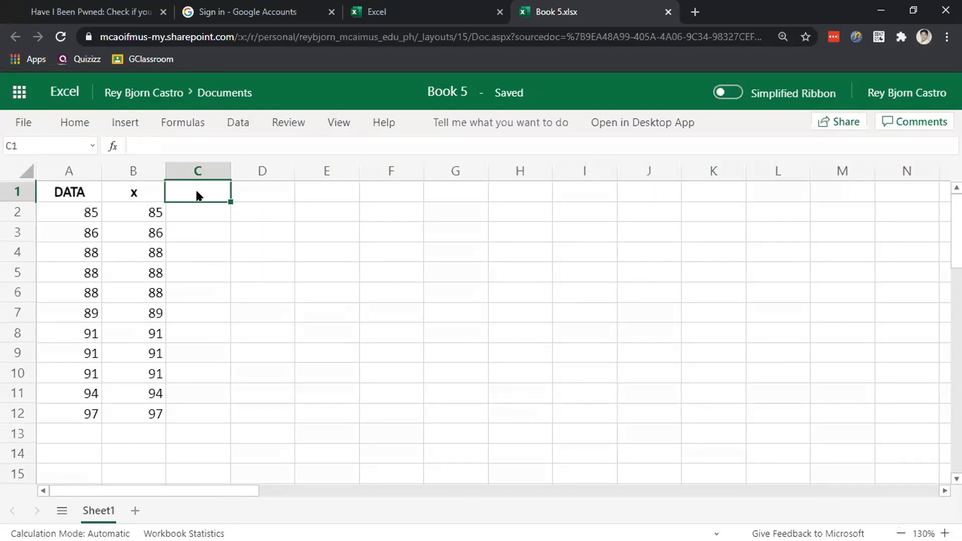
text(Frequency)
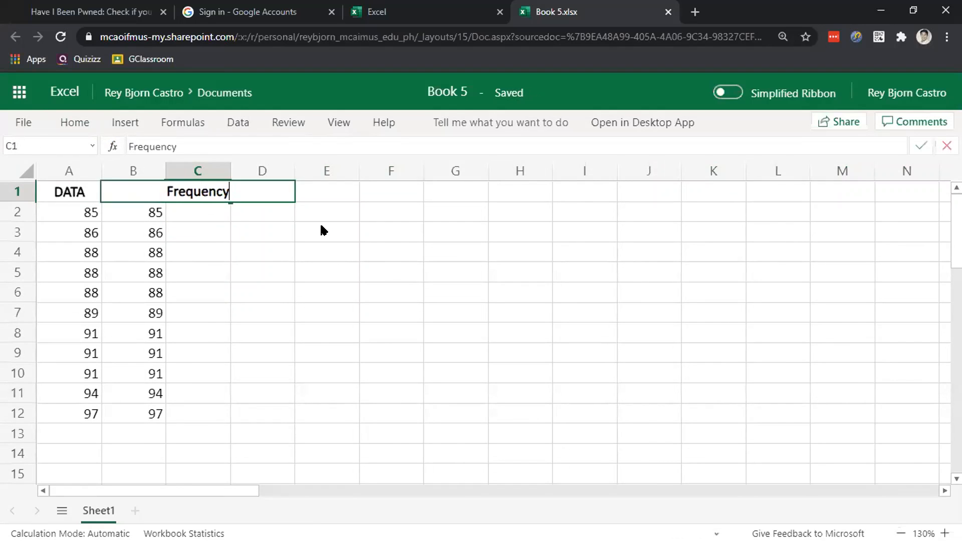
key(Return)
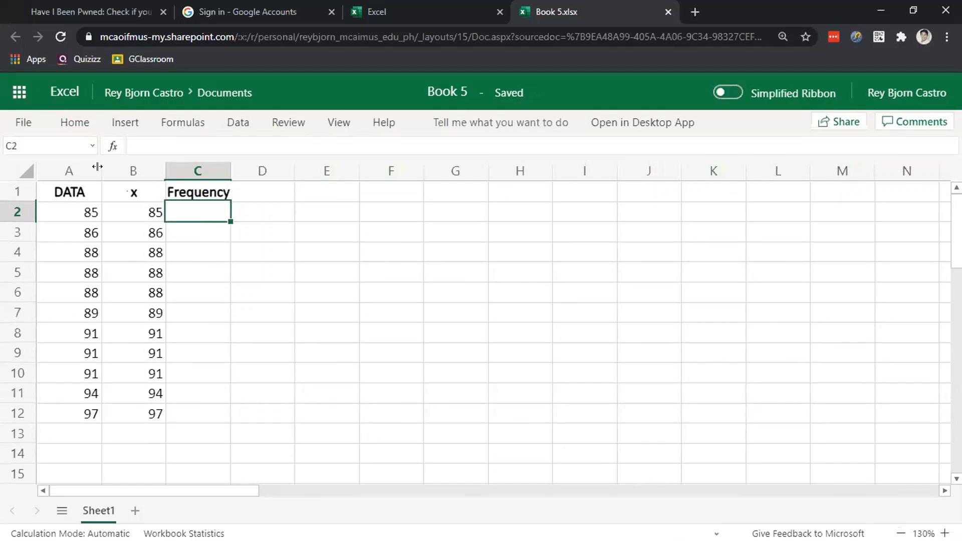
Step: Widen column C to give the Frequency header more room and widen column B slightly
drag(225, 165, 245, 167)
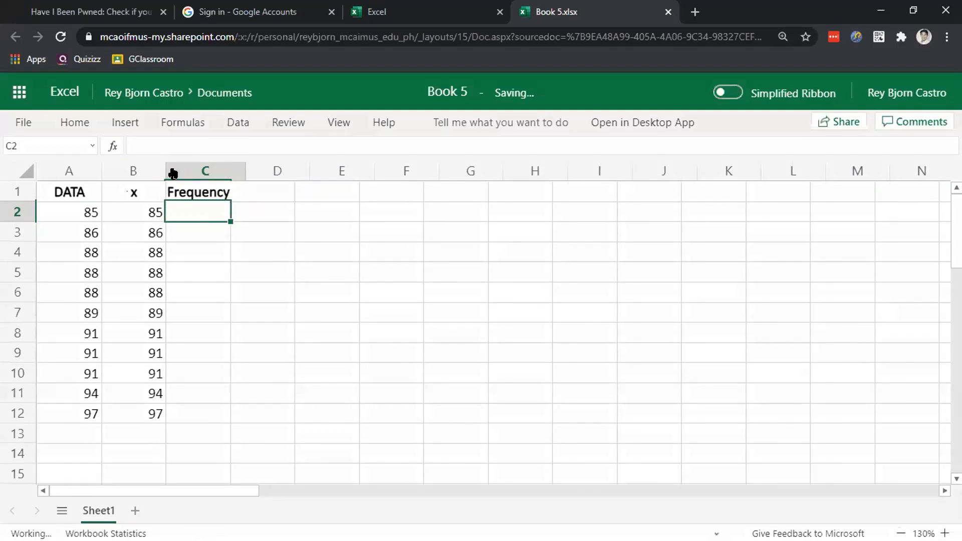
drag(166, 166, 173, 168)
click(224, 261)
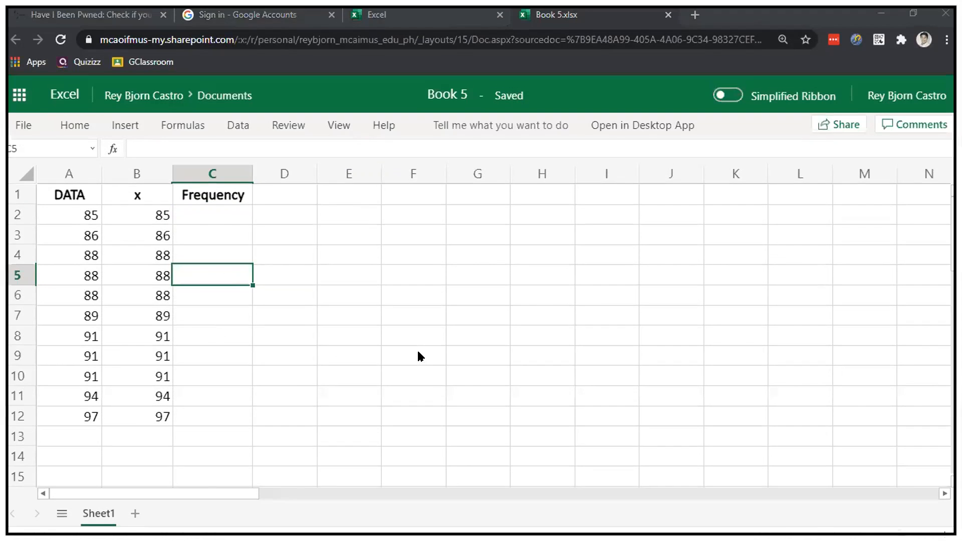
Step: Switch to the desktop Book2 workbook and copy the unsorted grades in A2:A12
key(super+Tab)
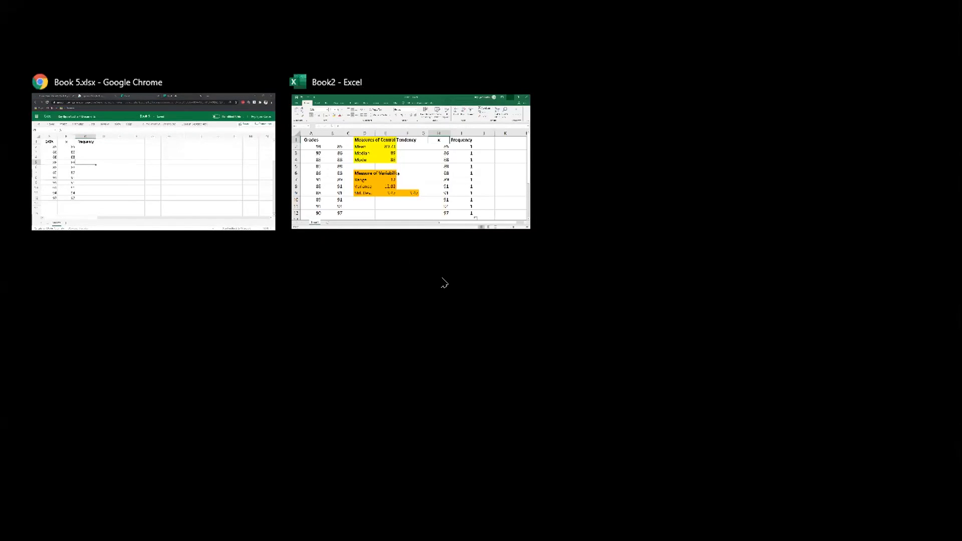
click(458, 175)
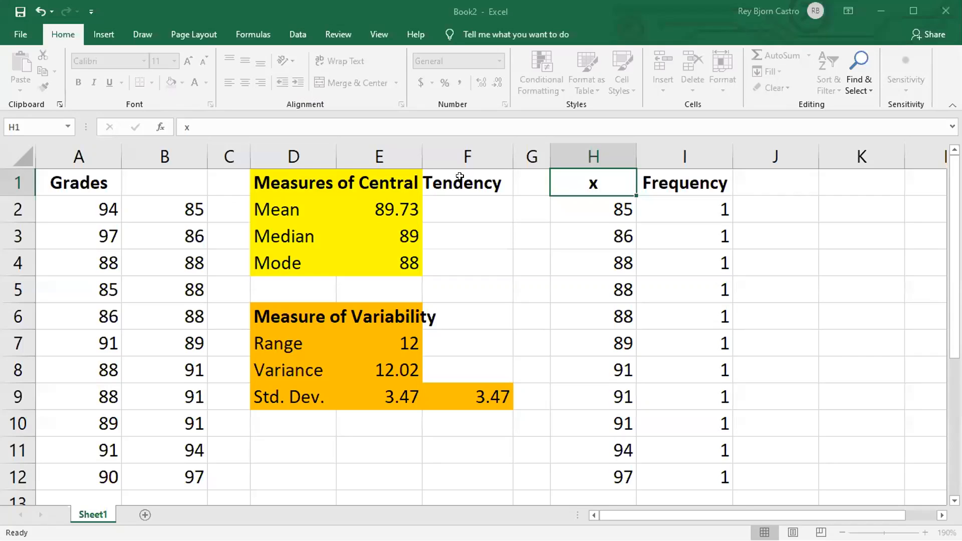
click(86, 210)
key(ctrl+shift+Down)
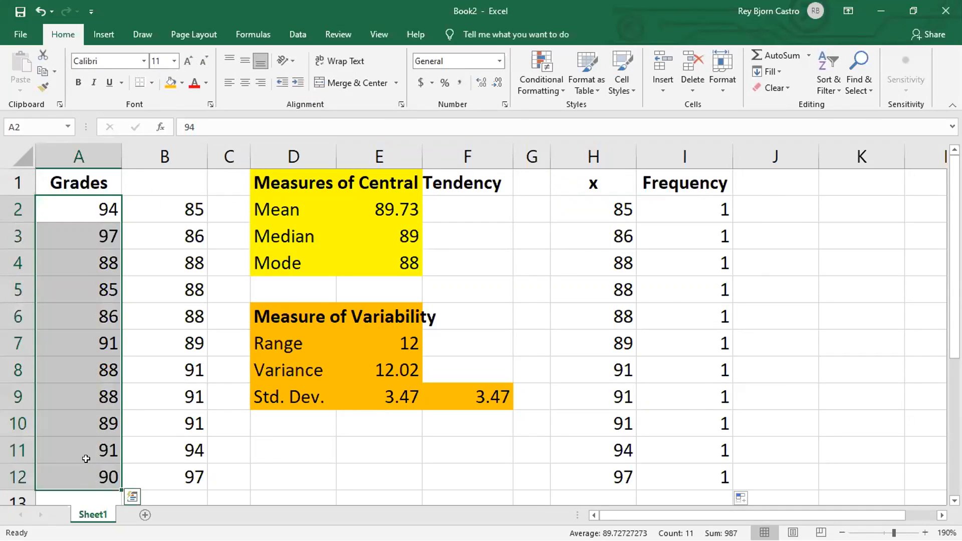
key(ctrl+c)
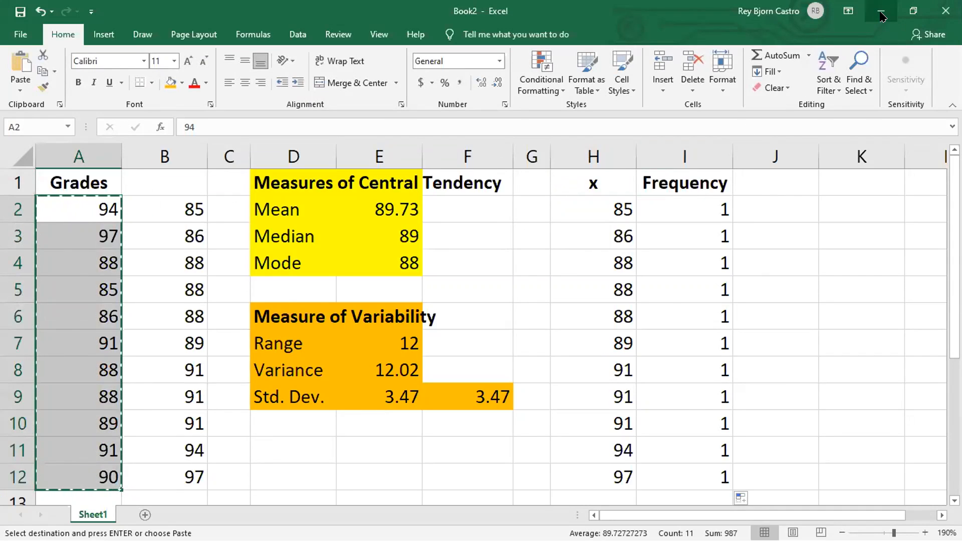
Step: Return to Book 5.xlsx in the browser and paste the copied grades over the DATA column starting at A2
click(882, 16)
click(59, 208)
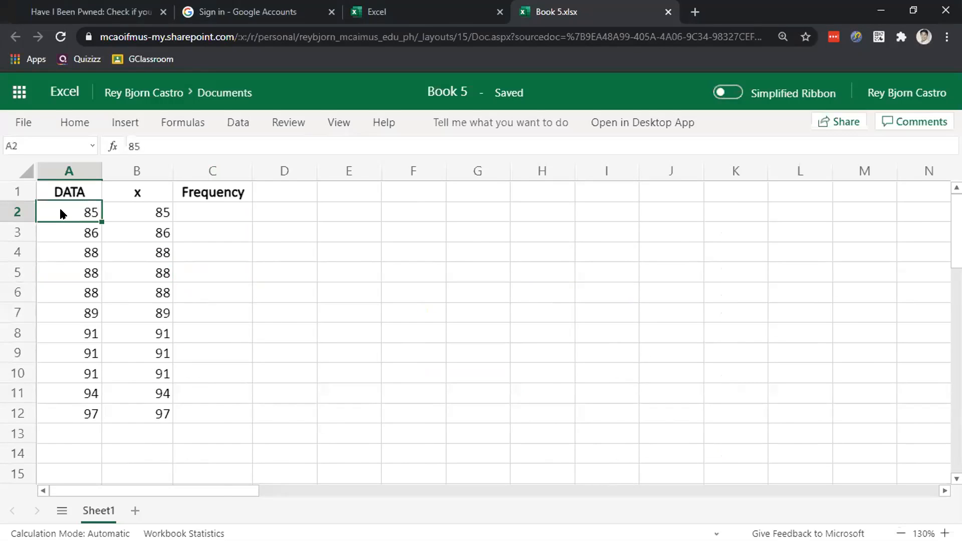
right_click(59, 208)
click(146, 298)
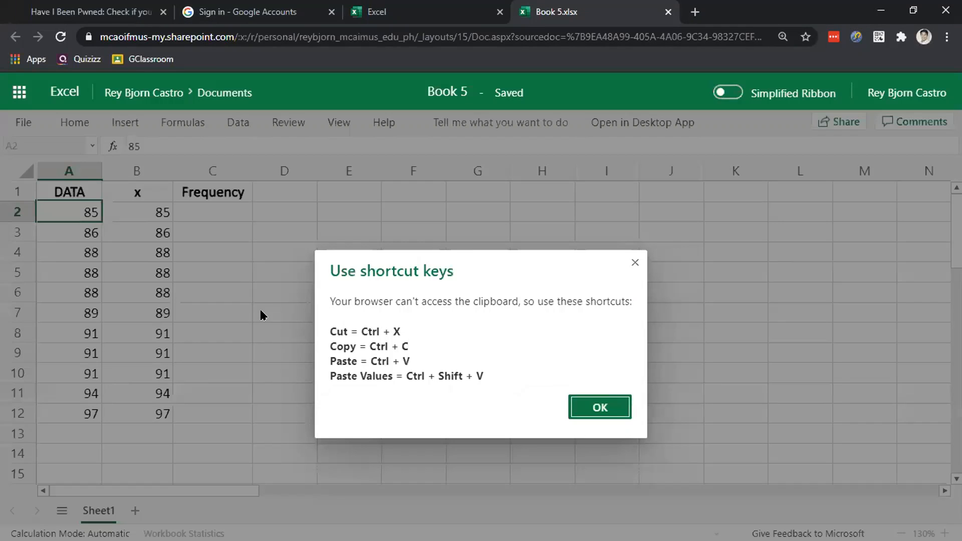
click(591, 406)
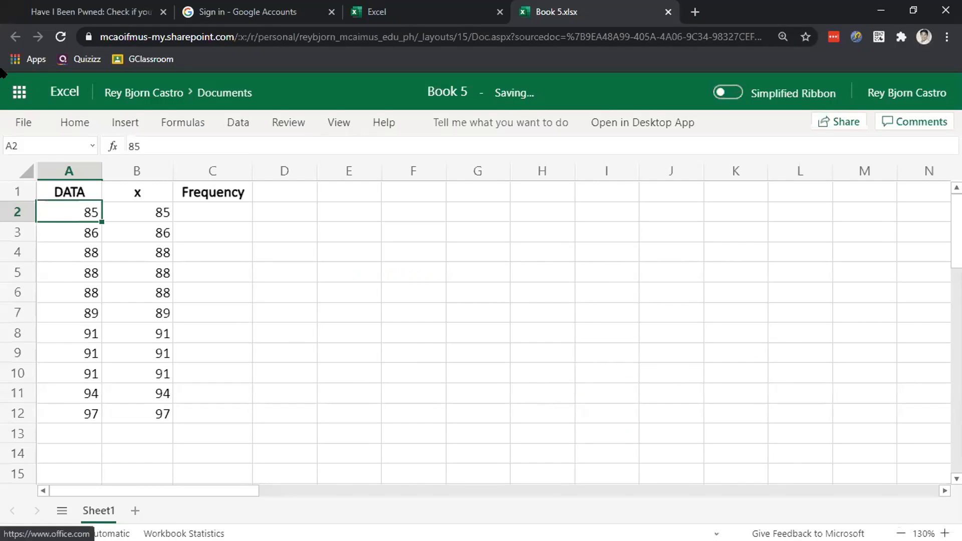
key(ctrl+v)
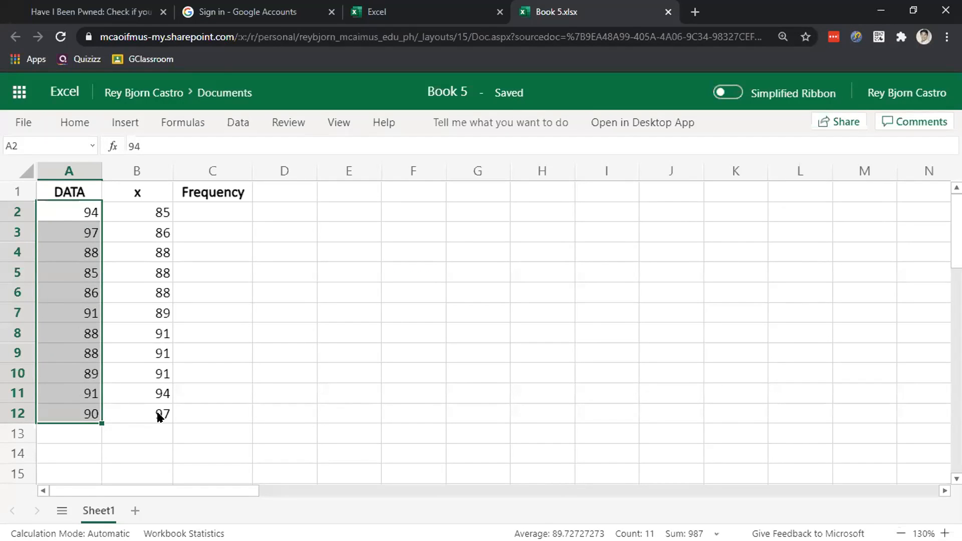
click(214, 397)
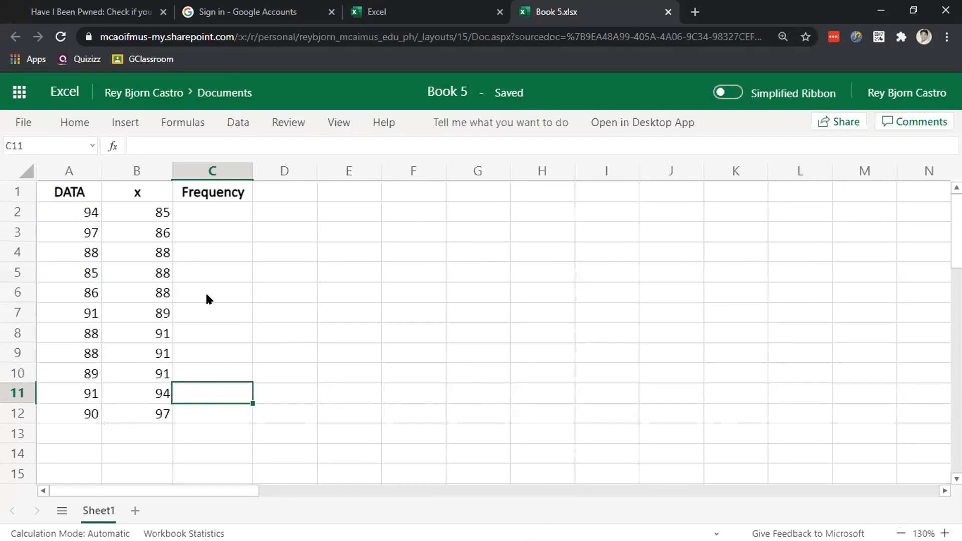
Step: Enter a frequency formula in C2 with A2:A12 as the data array and B2:B12 as the bins array
click(219, 205)
text(=freq)
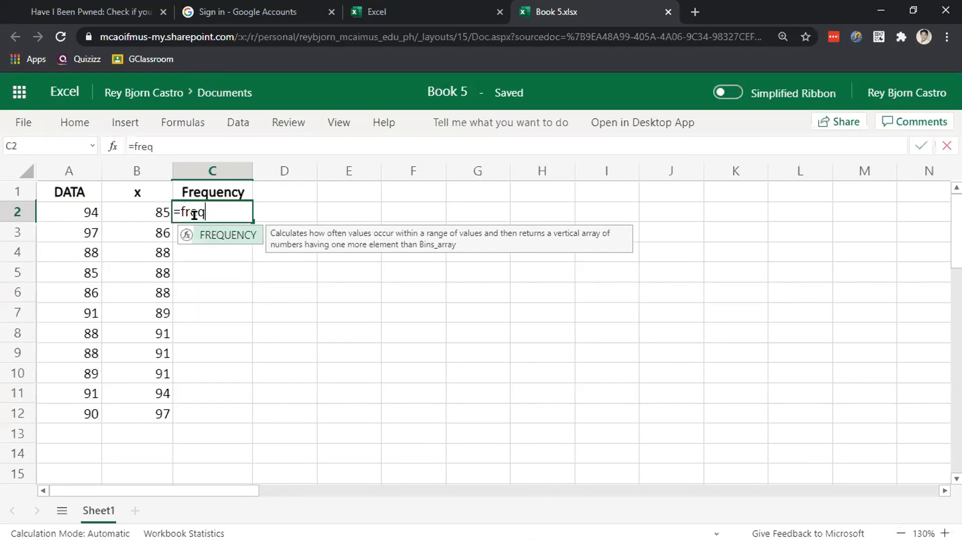
click(206, 235)
click(65, 214)
drag(71, 233, 69, 411)
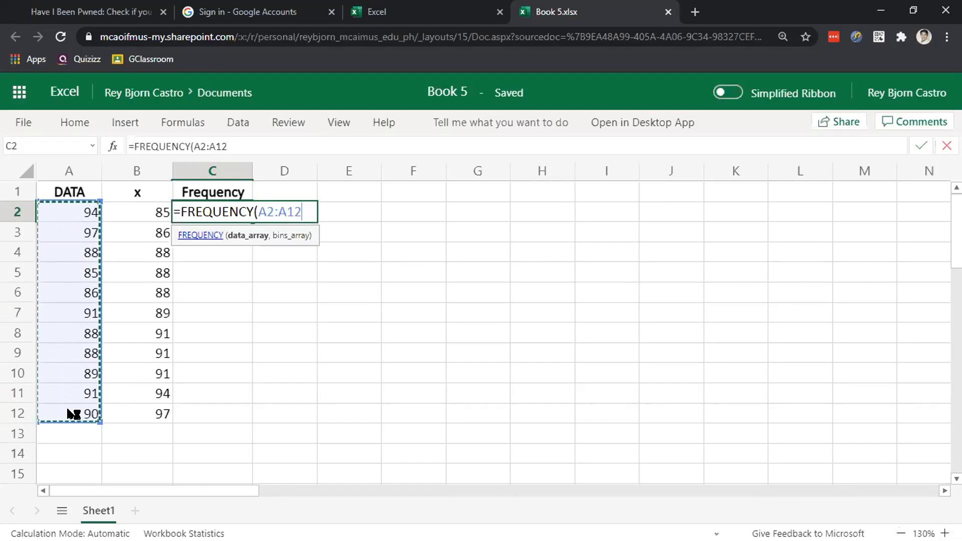
text(,)
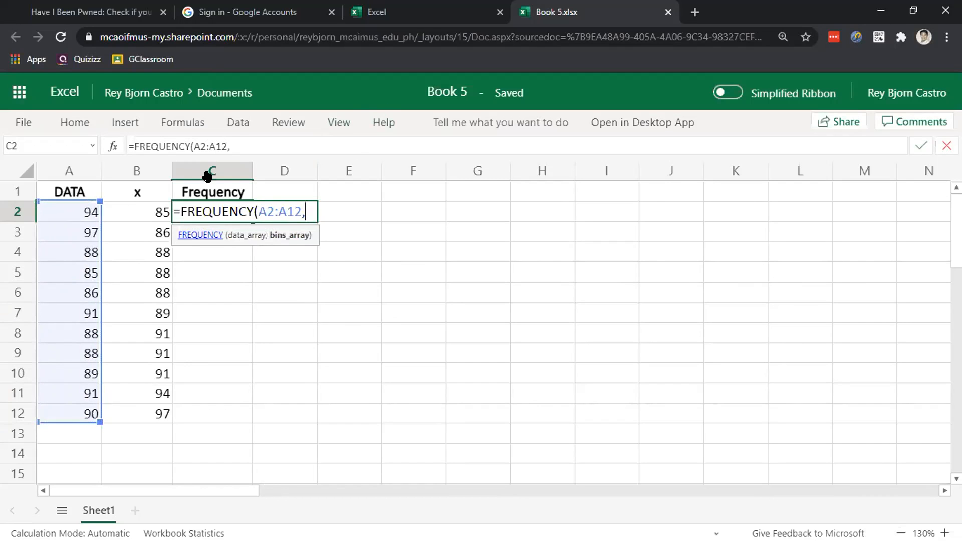
drag(158, 212, 152, 401)
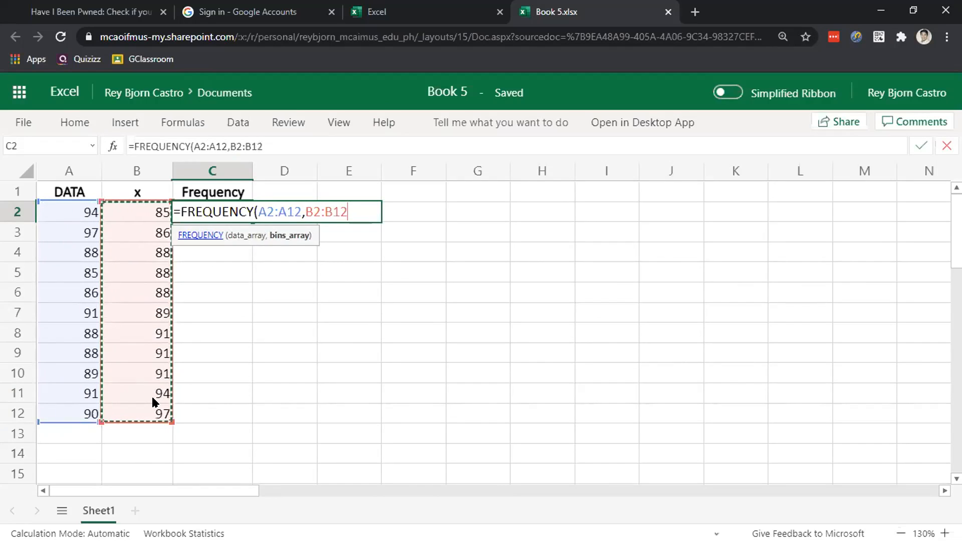
key(Return)
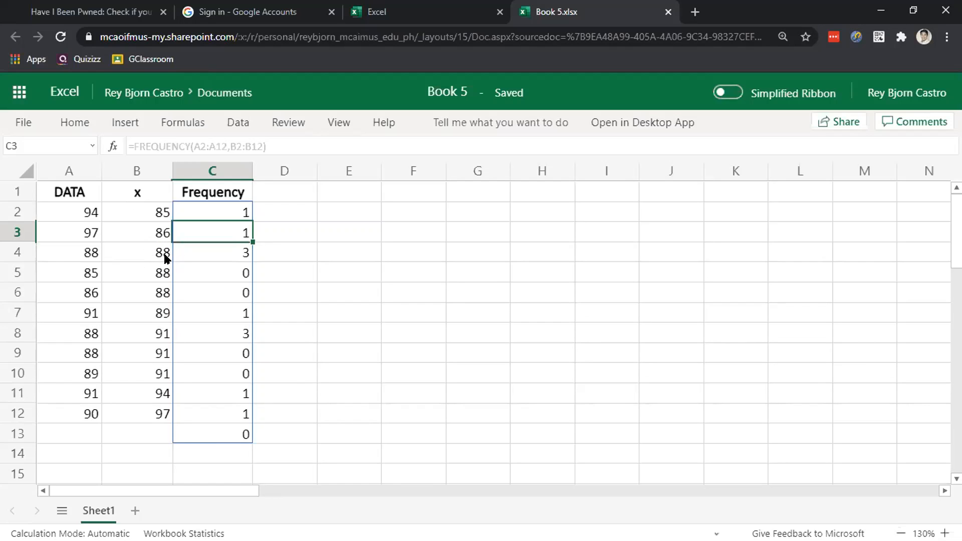
click(158, 270)
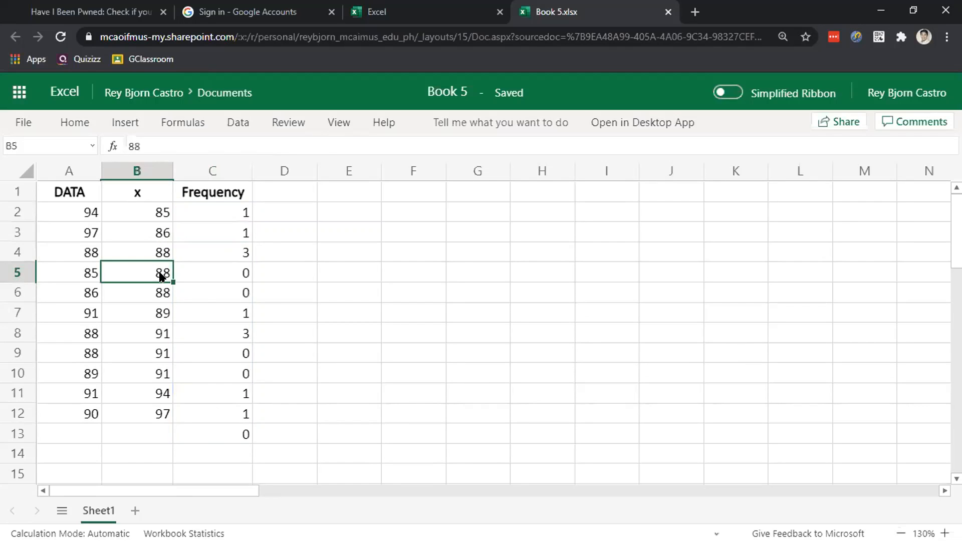
shift+click(205, 284)
right_click(205, 284)
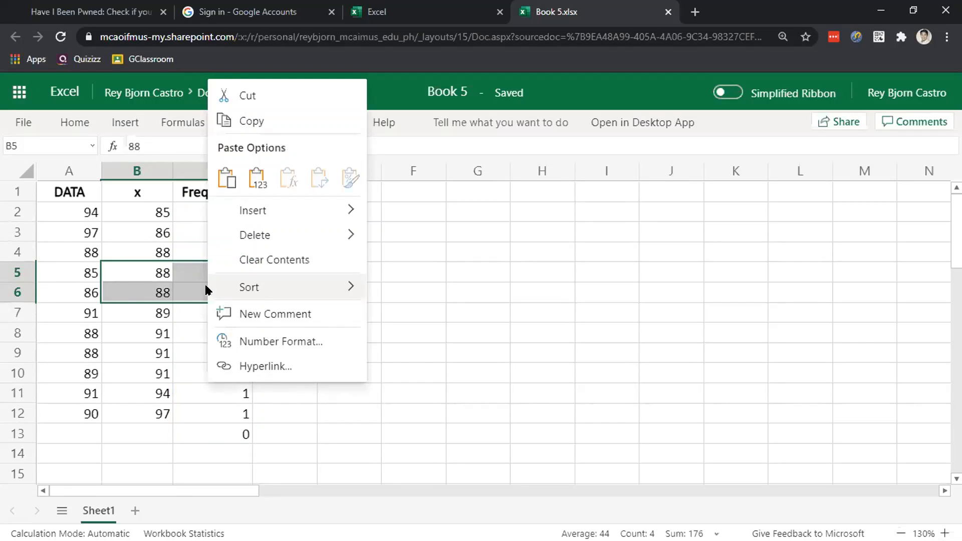
click(442, 353)
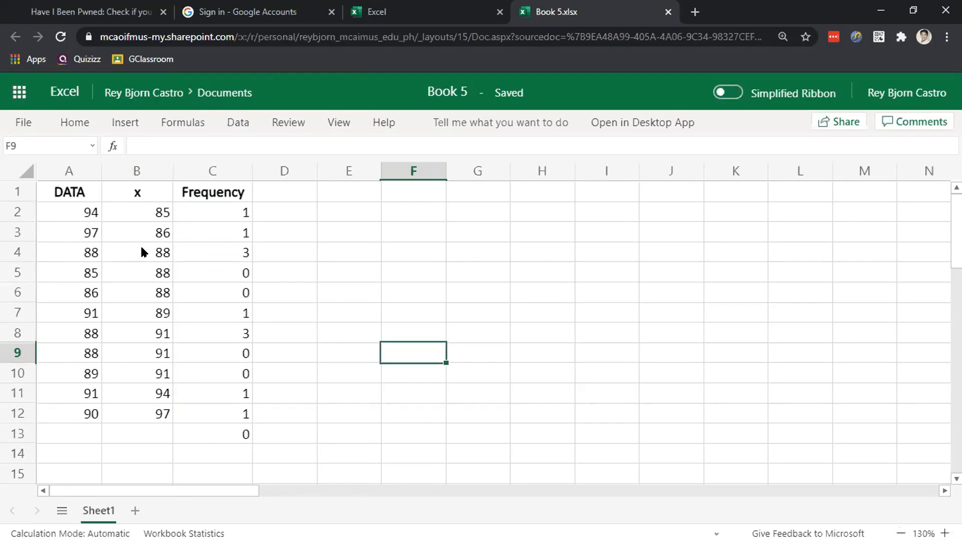
Step: Delete the duplicate 88 entries and their zero frequencies in B5:C6, shifting the cells below up
click(159, 276)
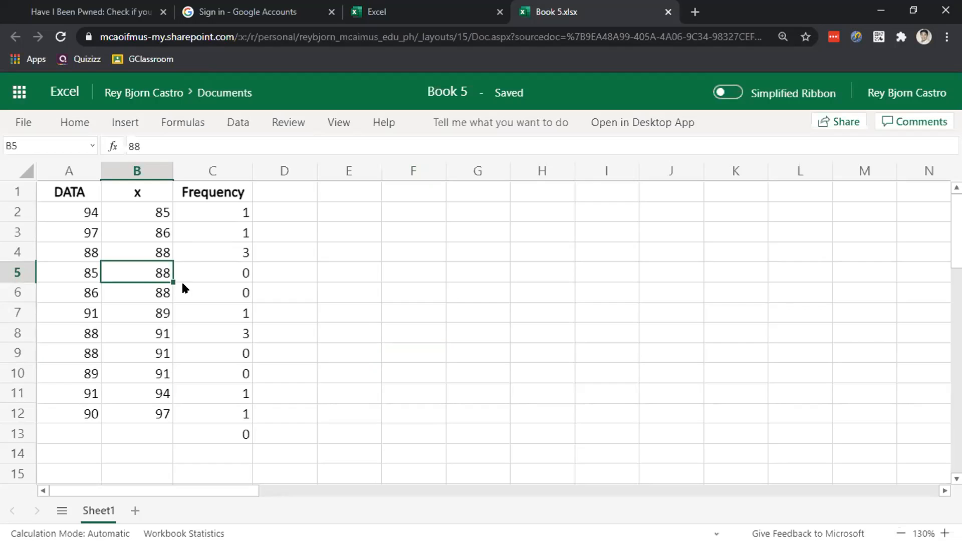
shift+click(209, 299)
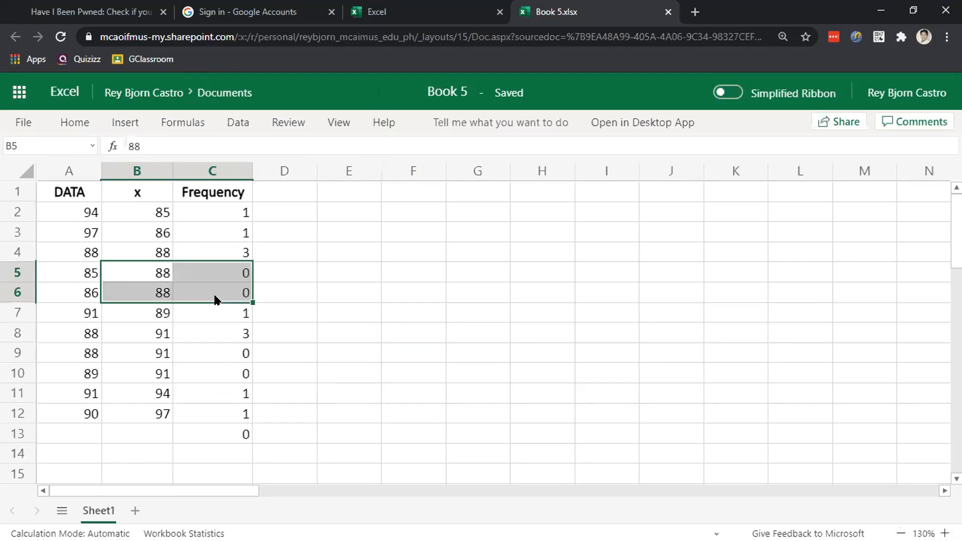
right_click(210, 299)
mouse_move(264, 238)
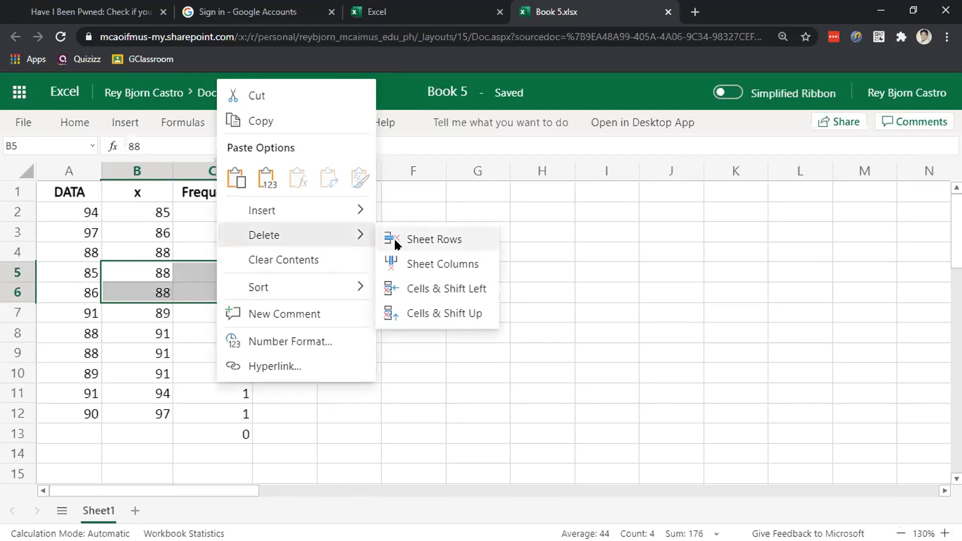
click(394, 312)
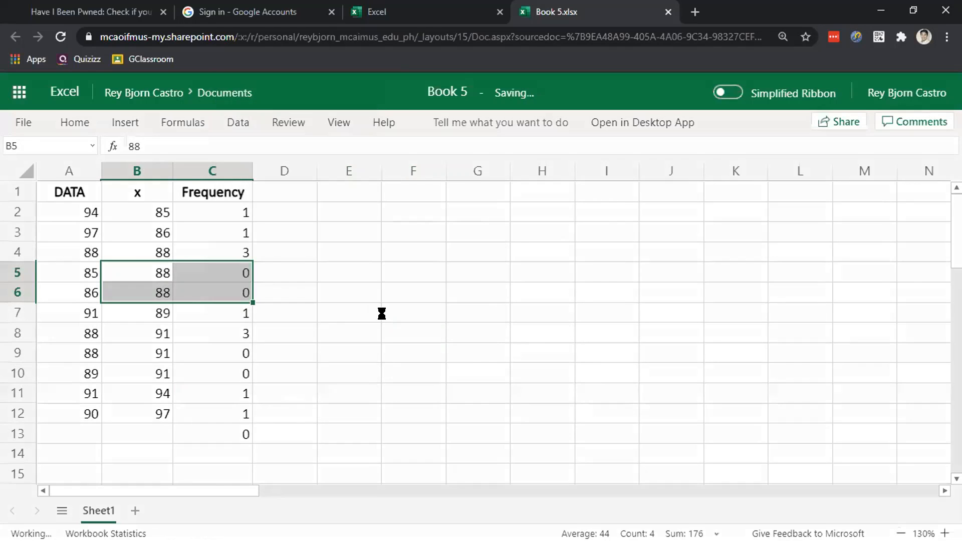
Step: Delete the duplicate 91 entries and their zero frequencies in B7:C8, shifting the cells below up
click(152, 312)
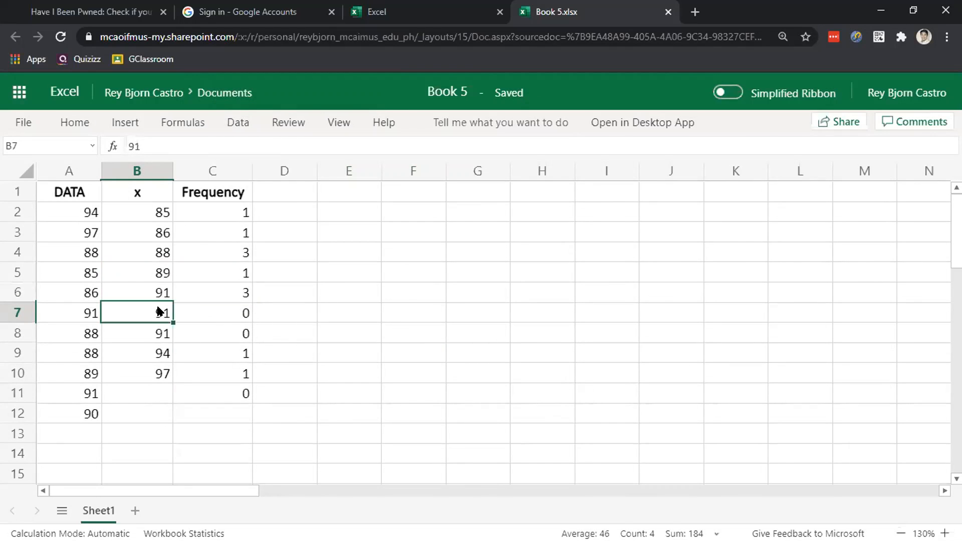
shift+click(236, 330)
right_click(235, 329)
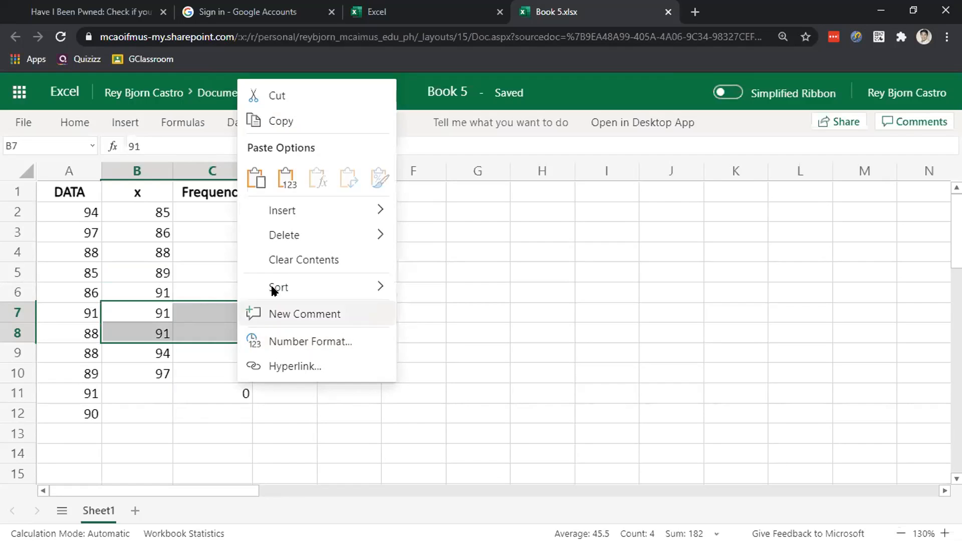
mouse_move(341, 232)
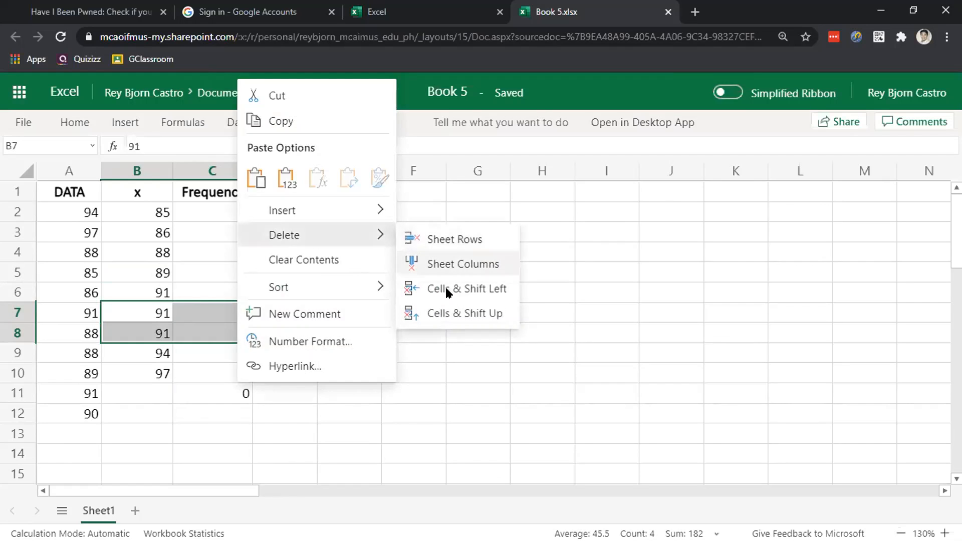
click(440, 311)
click(434, 314)
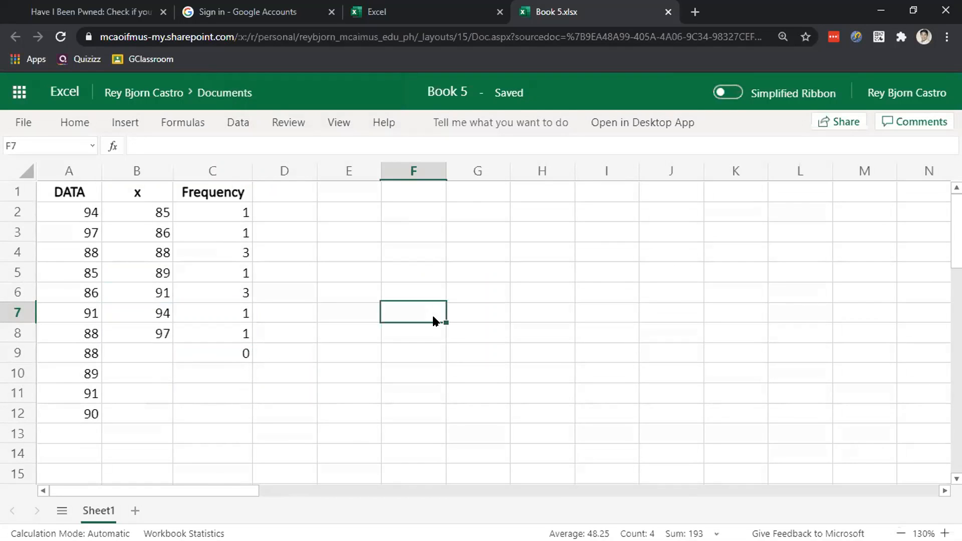
Step: Copy the x and Frequency table in B1:C8 and switch to the desktop Book2 workbook
drag(127, 189, 217, 330)
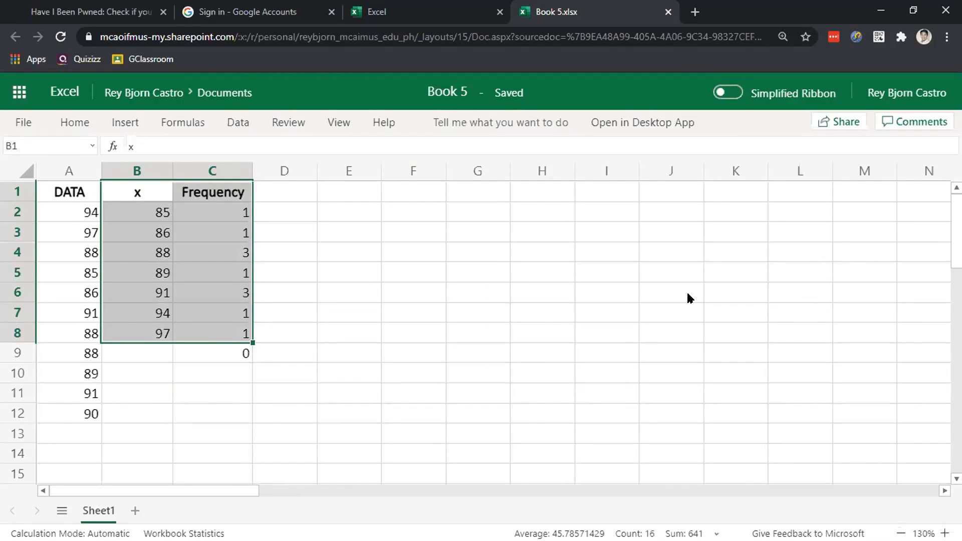
key(ctrl+c)
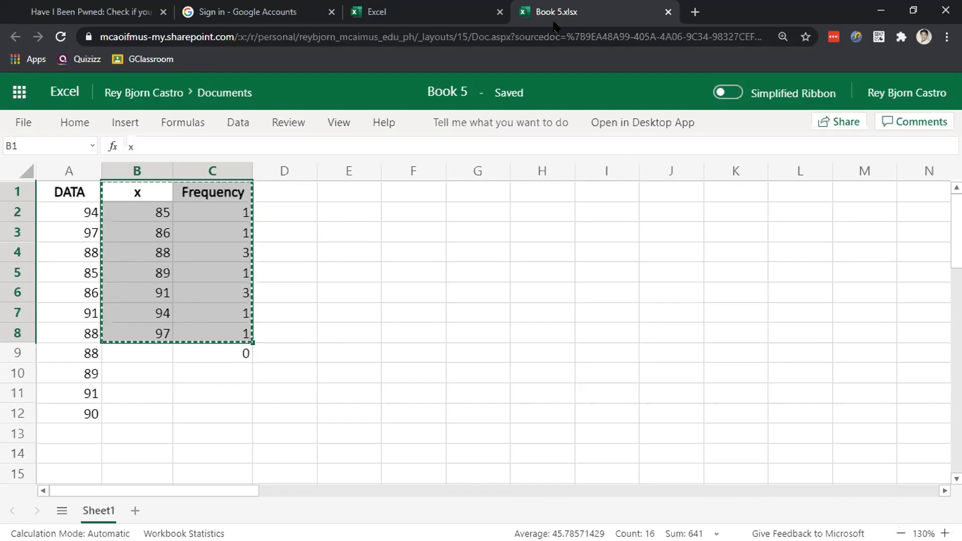
click(881, 10)
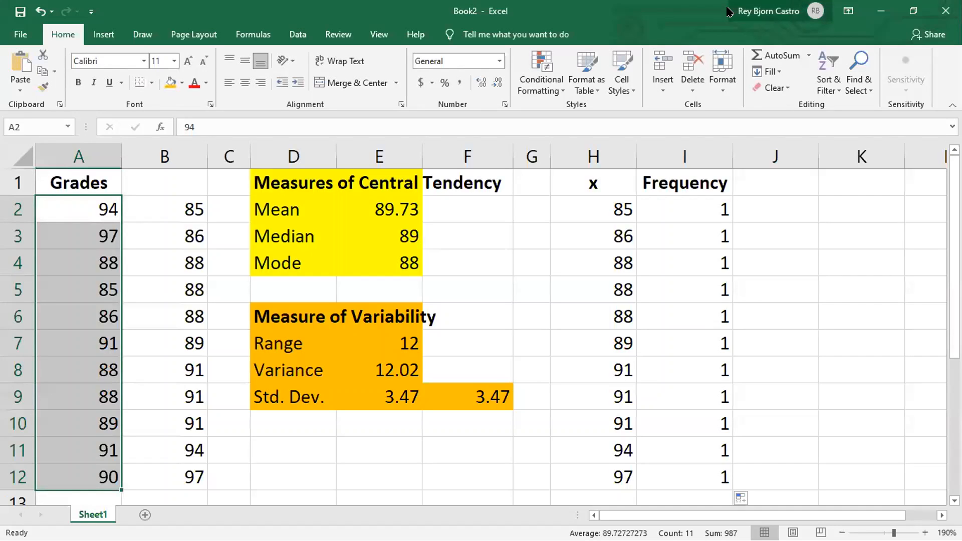
Step: Add a new worksheet and paste the copied x and Frequency table at A1
click(143, 516)
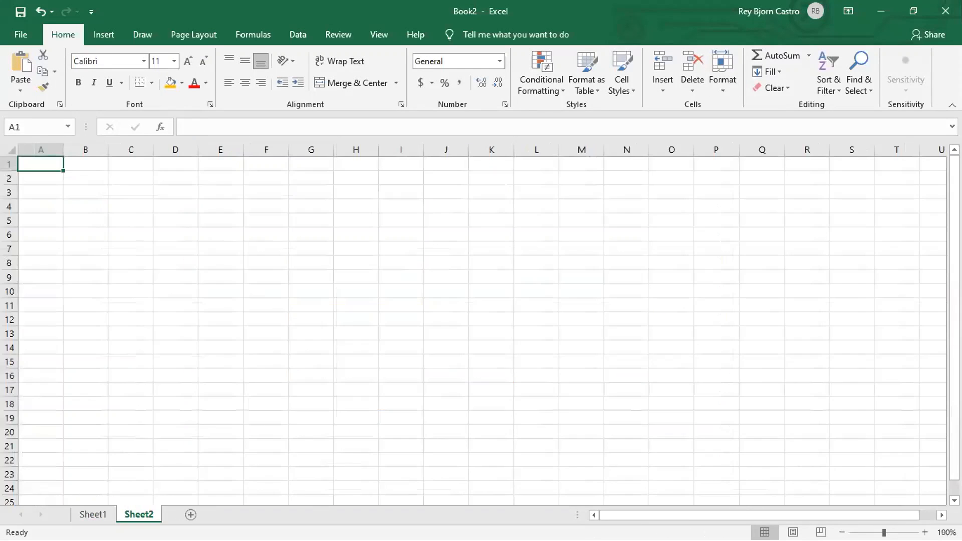
ctrl+scroll(40, 214, up, 5)
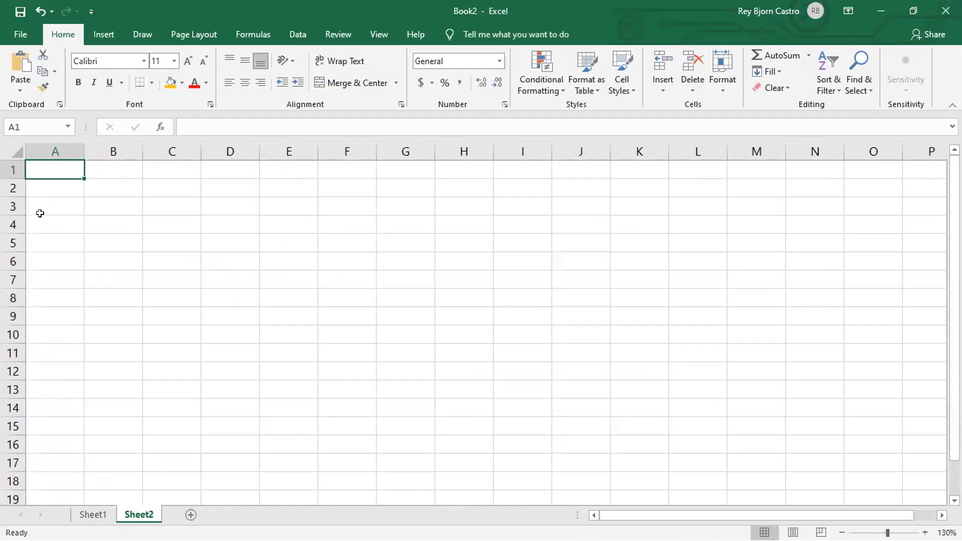
key(ctrl+v)
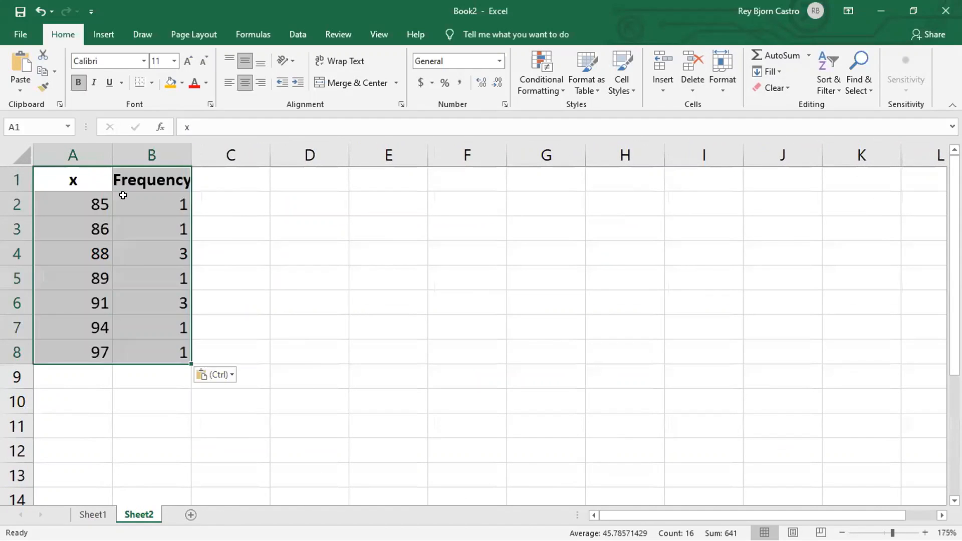
click(288, 253)
Step: Insert a Clustered Column recommended chart from the x and Frequency data in A1:B8
drag(48, 187, 177, 319)
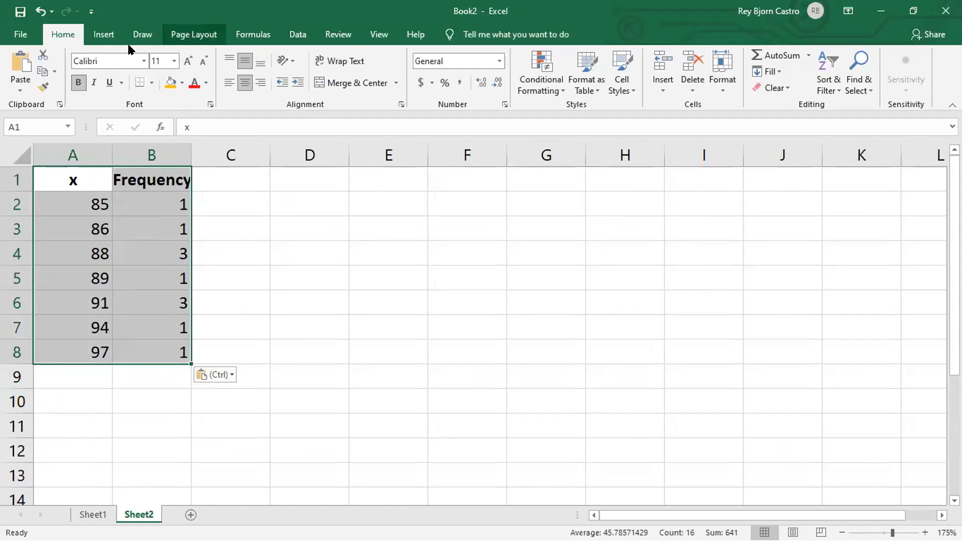
click(104, 36)
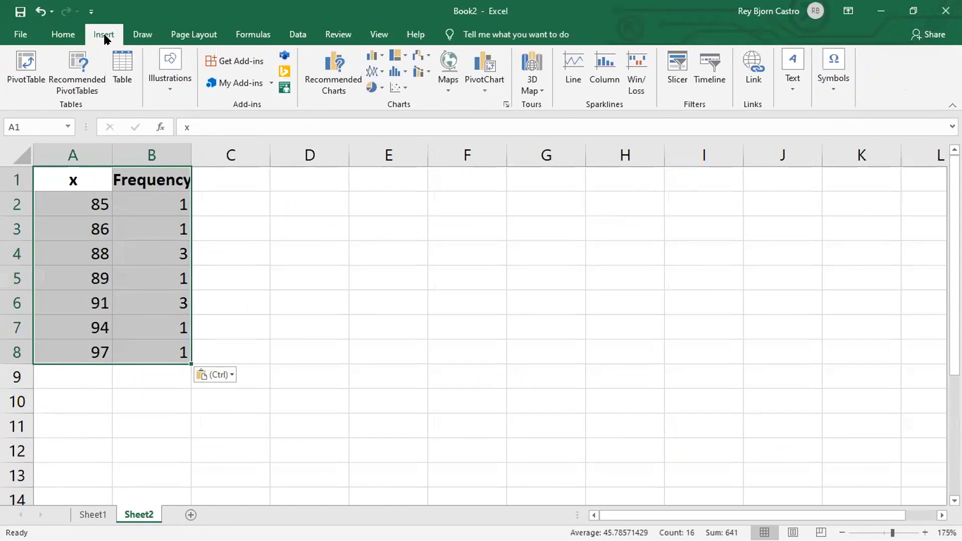
click(321, 86)
click(329, 202)
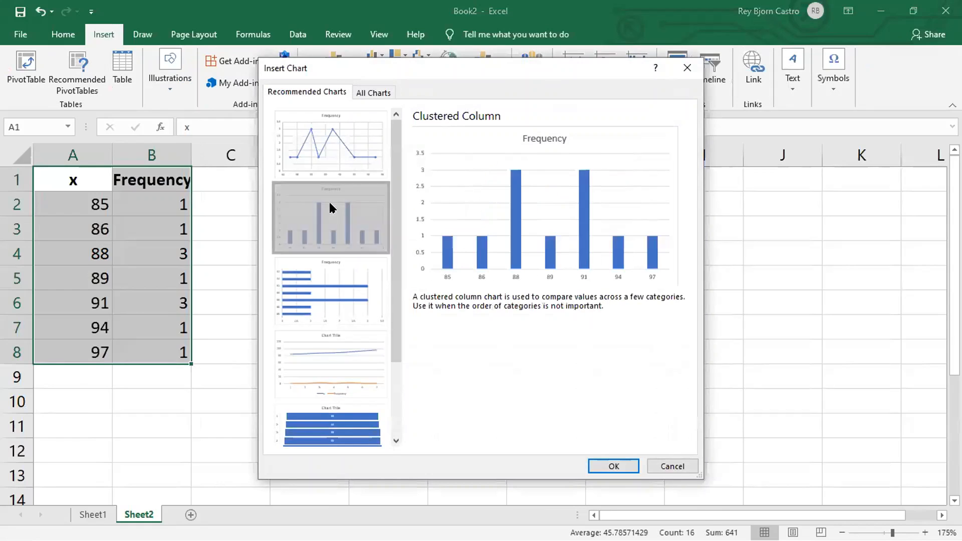
click(614, 466)
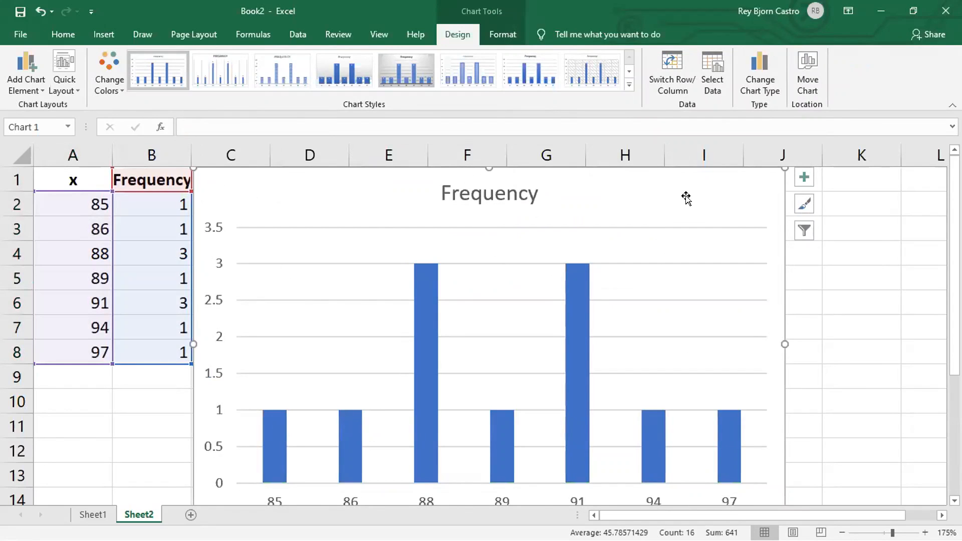
Step: Shrink the Frequency chart and move it clear of the table so it spans about D2 to I12
scroll(697, 239, down, 1)
drag(708, 484, 574, 393)
click(510, 293)
mouse_move(511, 292)
mouse_down()
mouse_move(504, 287)
mouse_move(593, 321)
mouse_up()
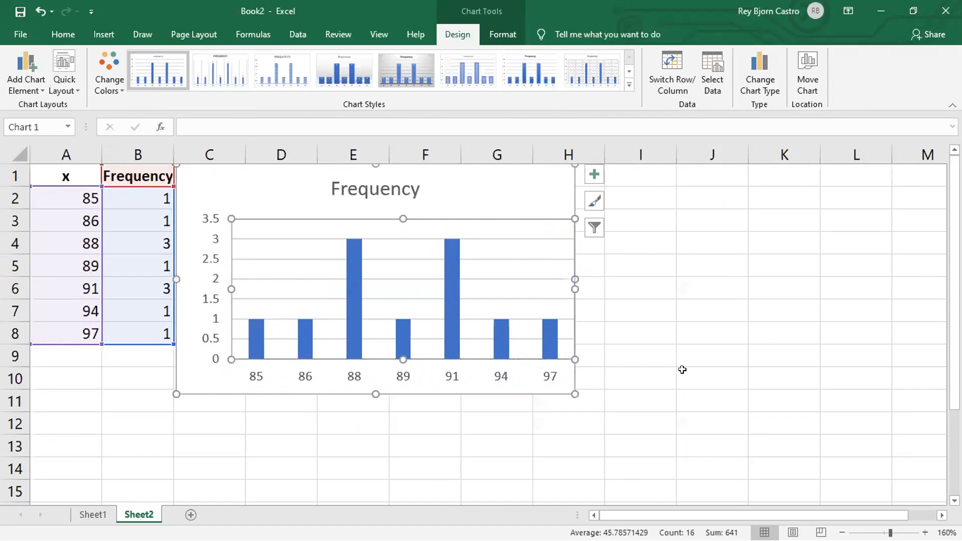
key(ctrl+z)
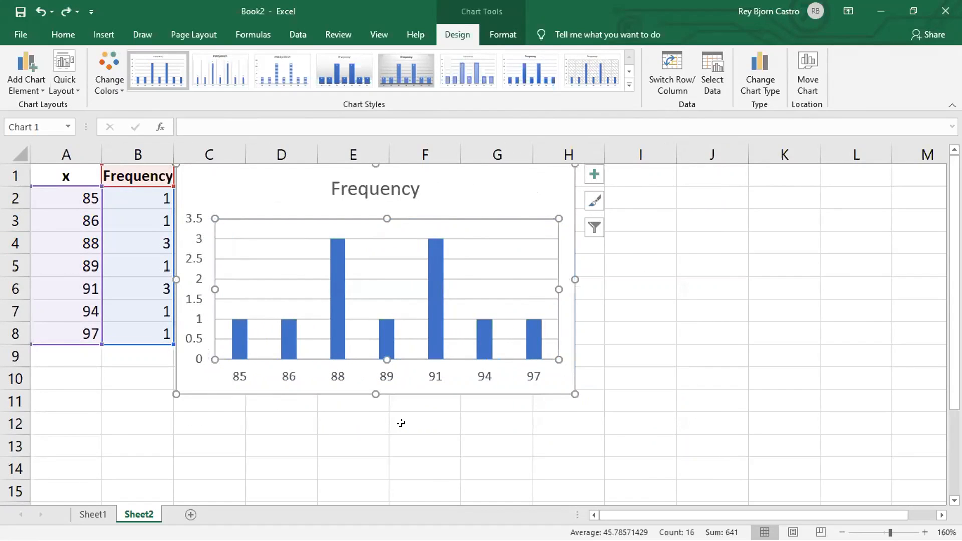
drag(435, 390, 517, 426)
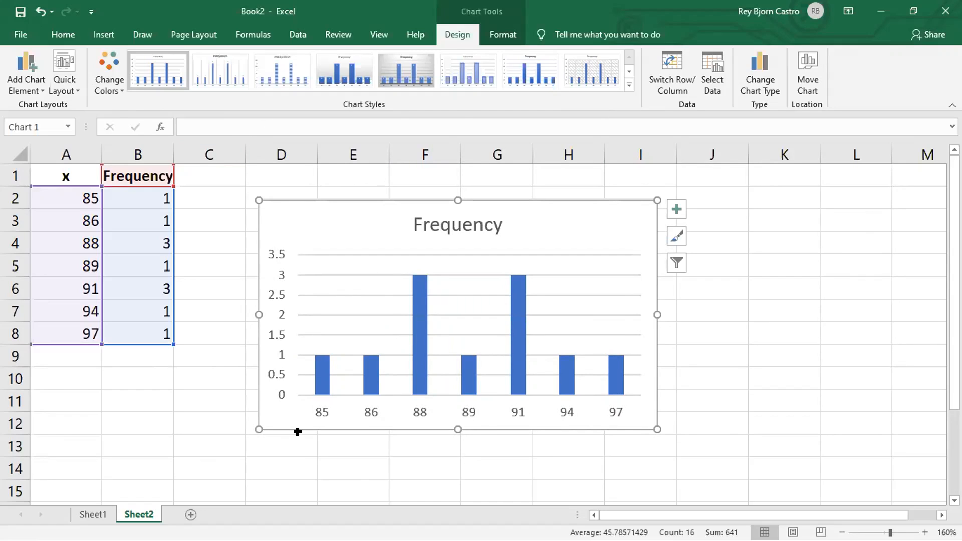
click(358, 482)
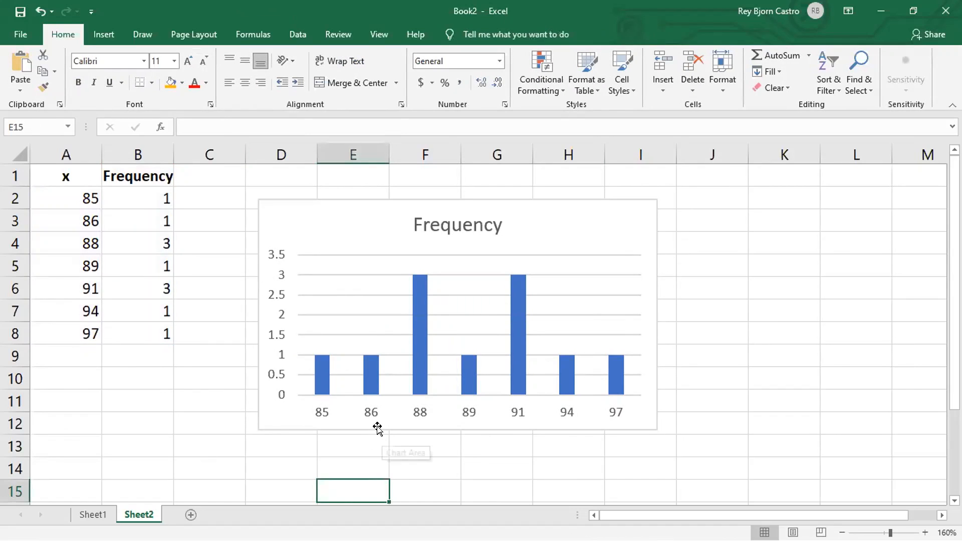
Step: Review the central tendency and variability measures on Sheet1, ending back on Sheet2
click(88, 513)
click(301, 456)
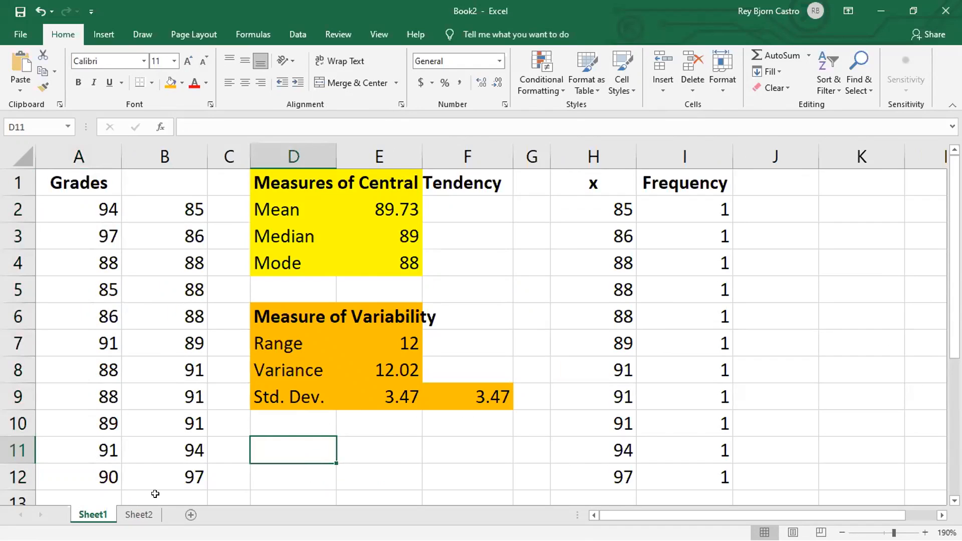
click(146, 515)
Step: Move the whole Frequency chart farther from the table so it spans about F3 to L13
drag(496, 228, 548, 231)
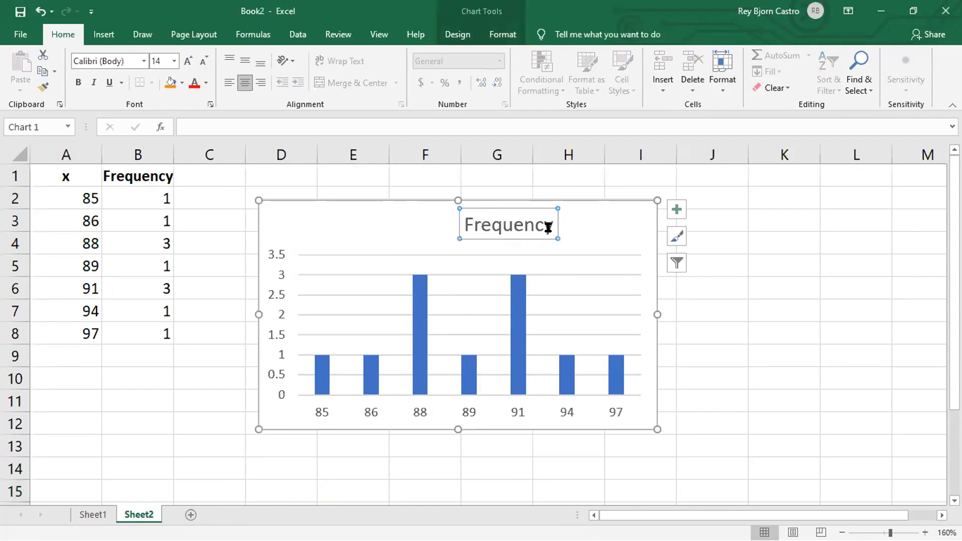
key(ctrl+z)
drag(556, 198, 746, 217)
Step: Enter the header z in C1, centre it horizontally and vertically, and make it bold
click(219, 165)
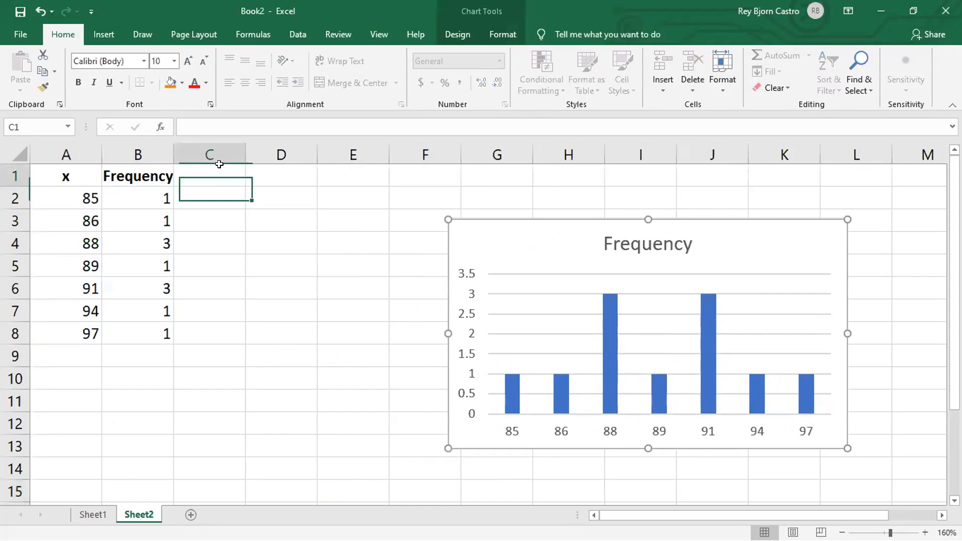
text(z)
click(254, 286)
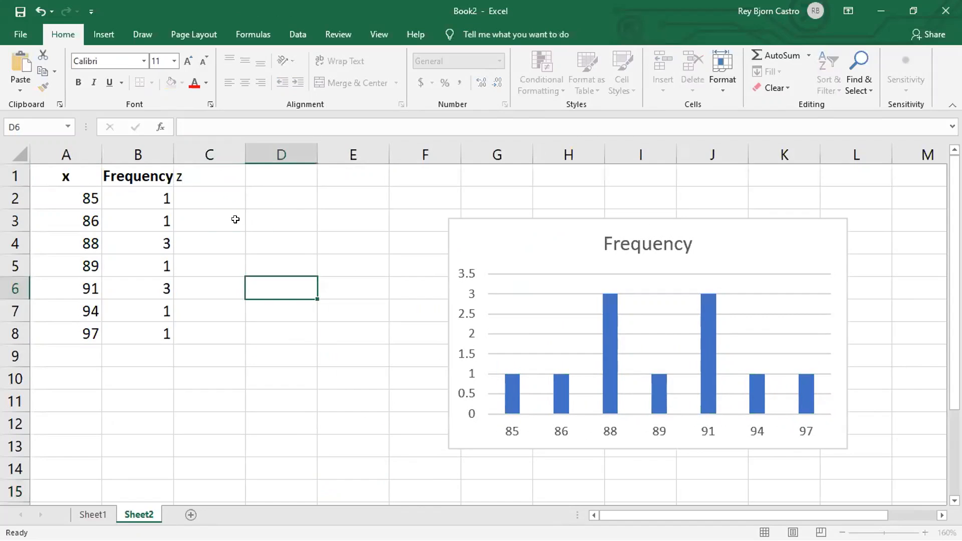
click(236, 174)
click(244, 80)
click(247, 60)
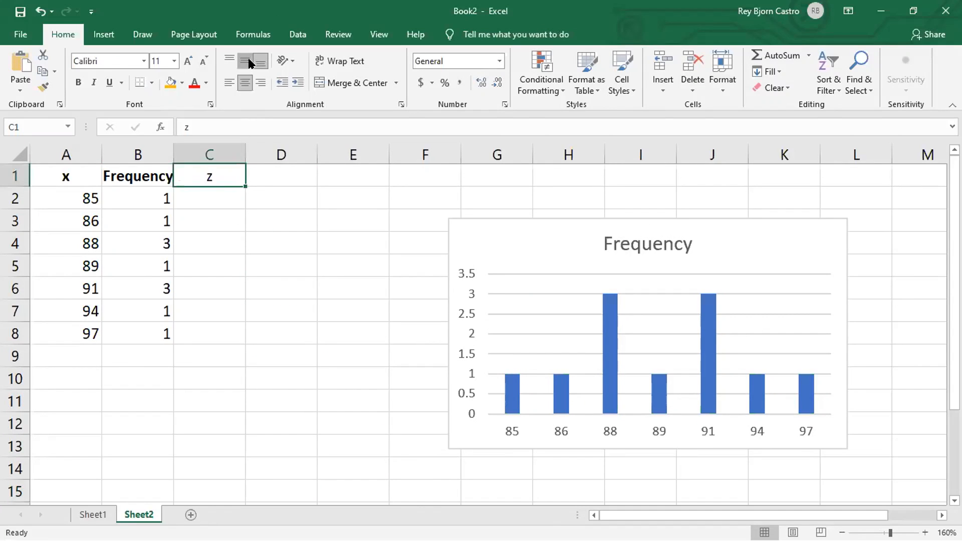
click(78, 82)
click(256, 219)
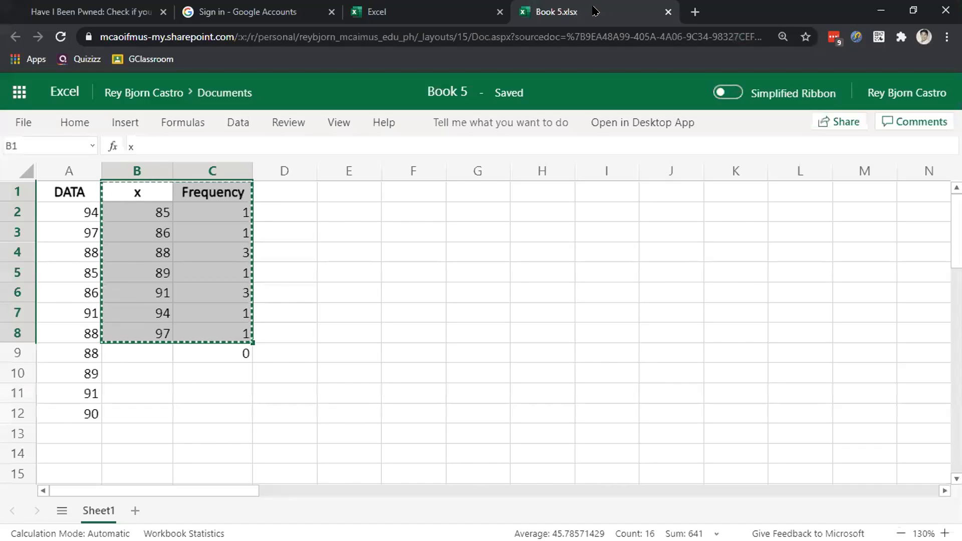
Step: Switch to the browser and search Google for "z score" in a new tab
click(695, 12)
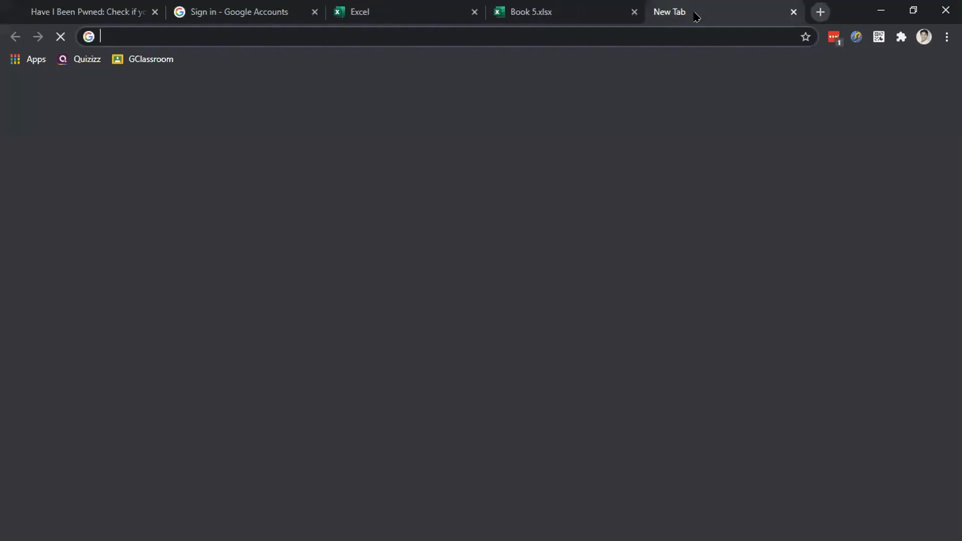
text(az)
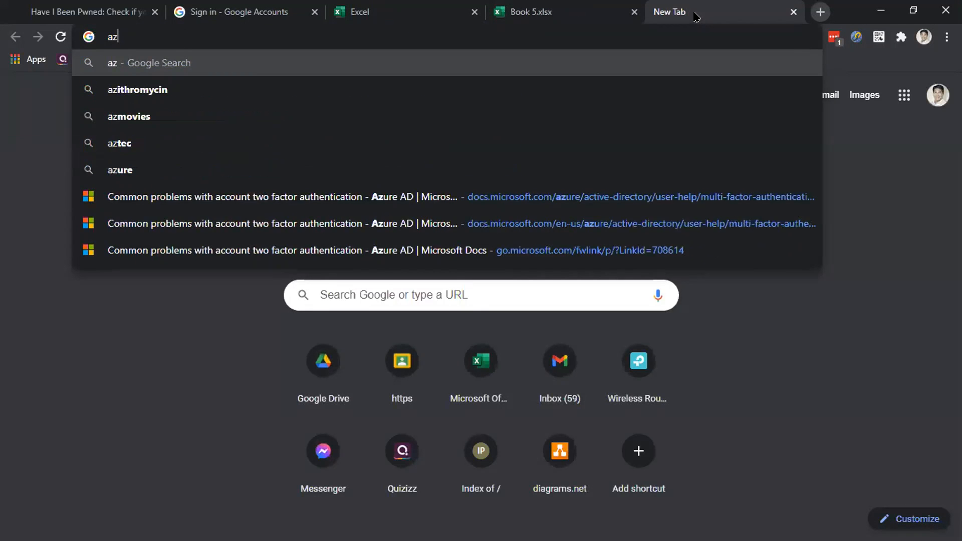
key(BackSpace)
key(BackSpace)
text(z score)
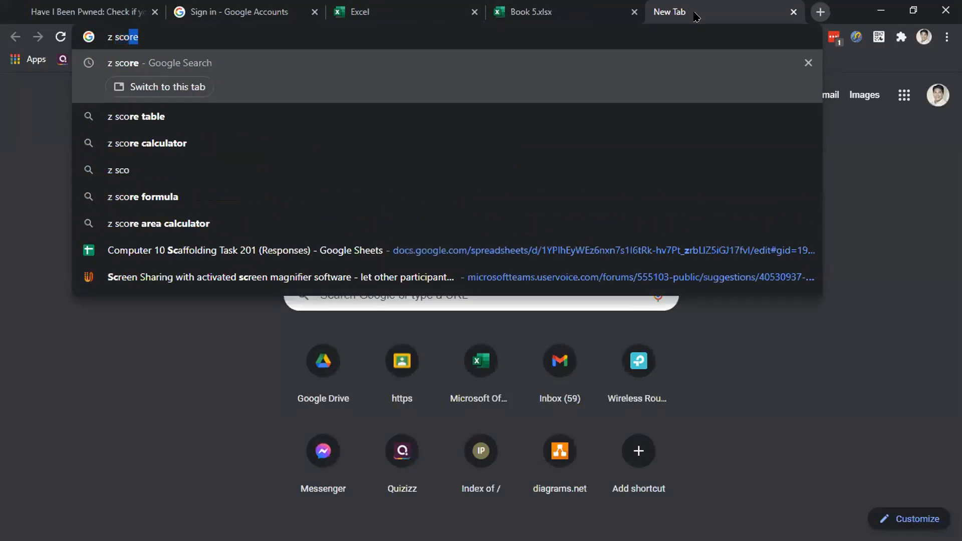
key(Return)
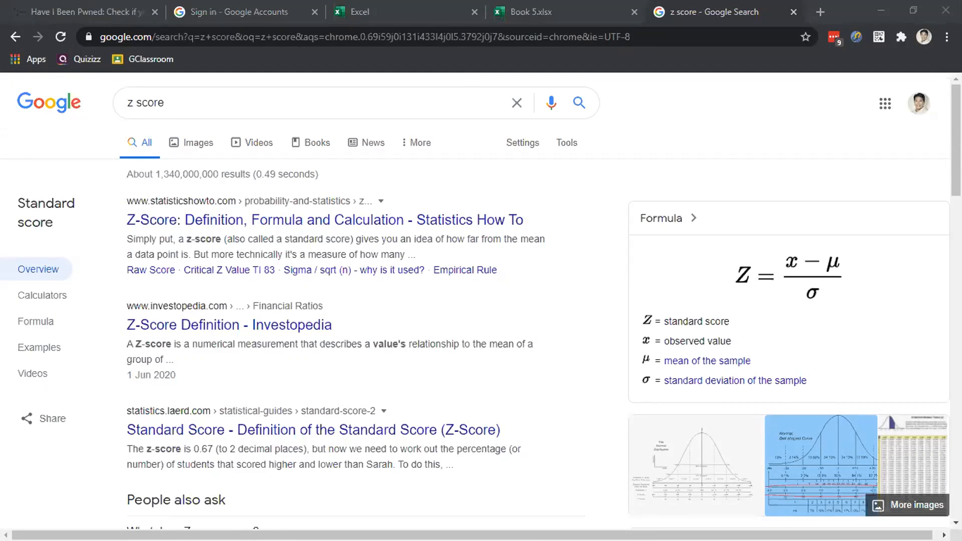
Step: Switch to Excel and enter the z-score formula =(A2-Sheet1!$E$2)/Sheet1!$E$9 in cell C2 of Sheet2
key(alt+Tab)
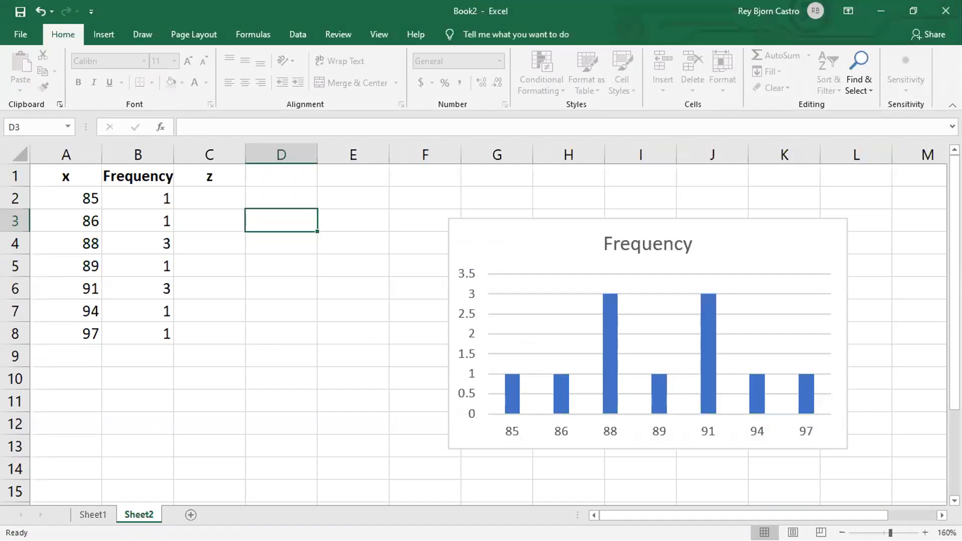
click(268, 354)
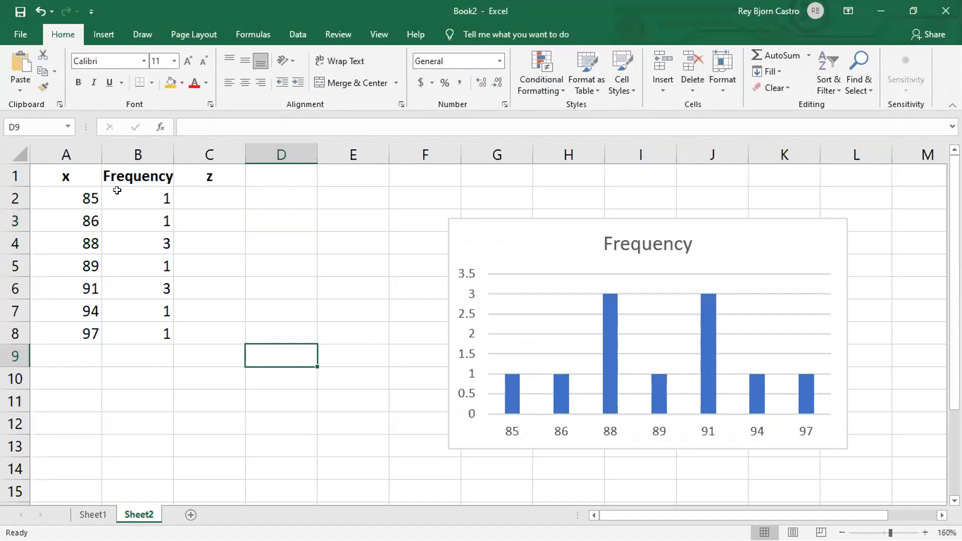
click(190, 200)
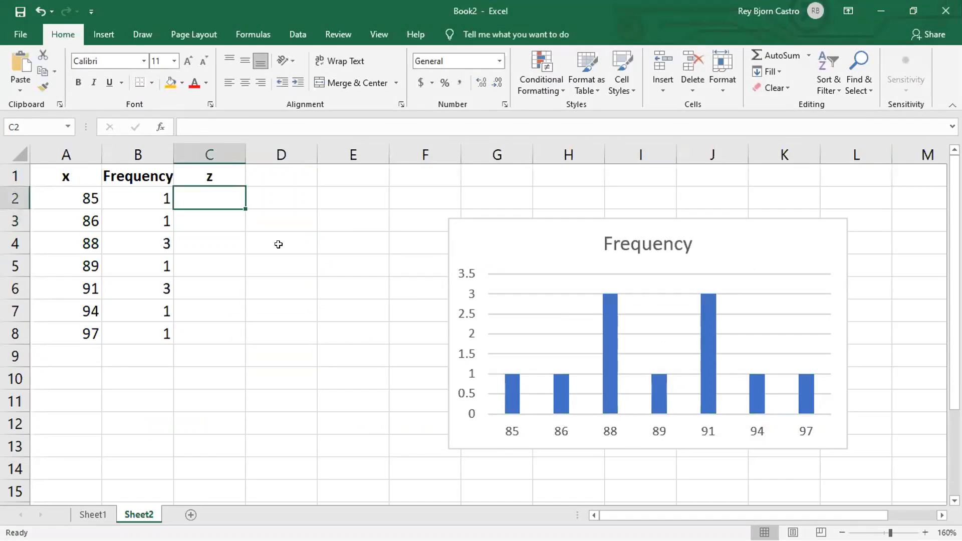
text(=)
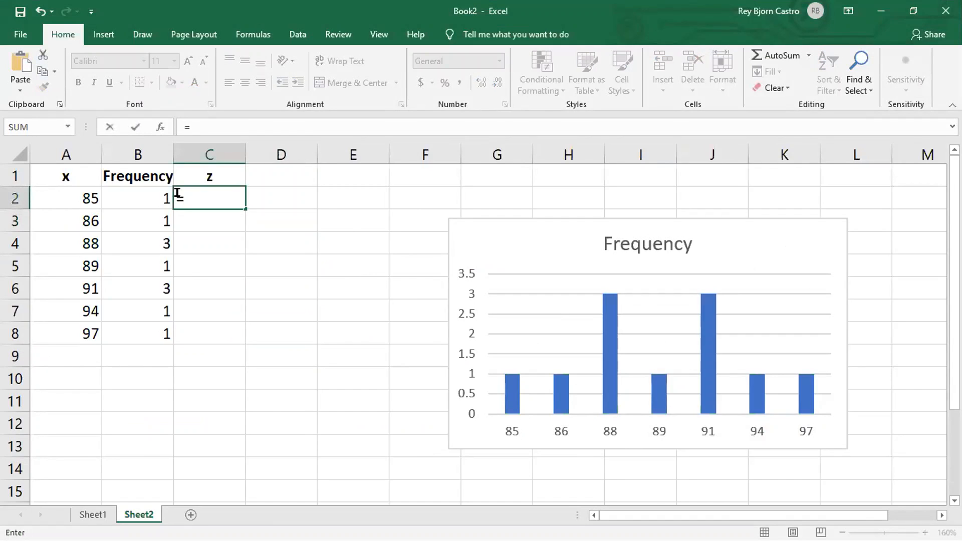
text(()
click(83, 191)
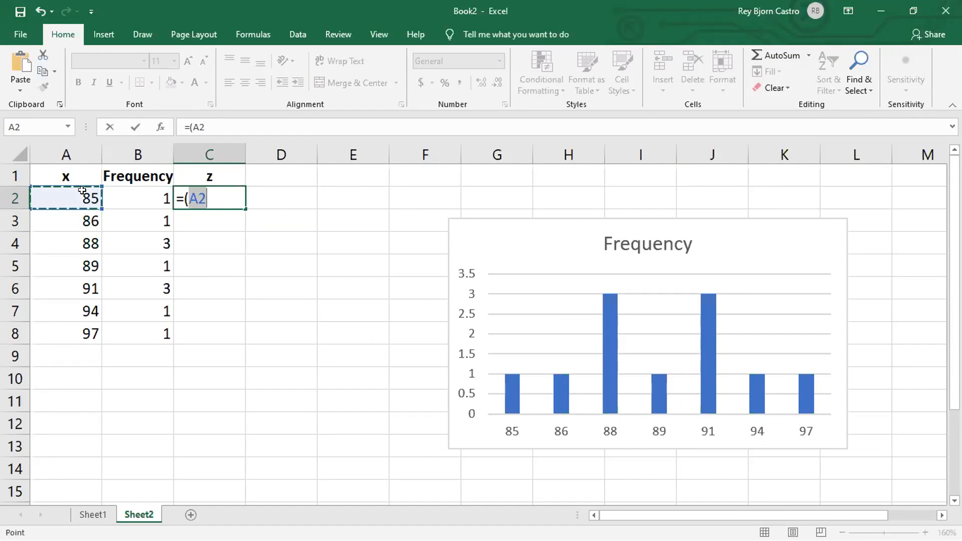
text(-)
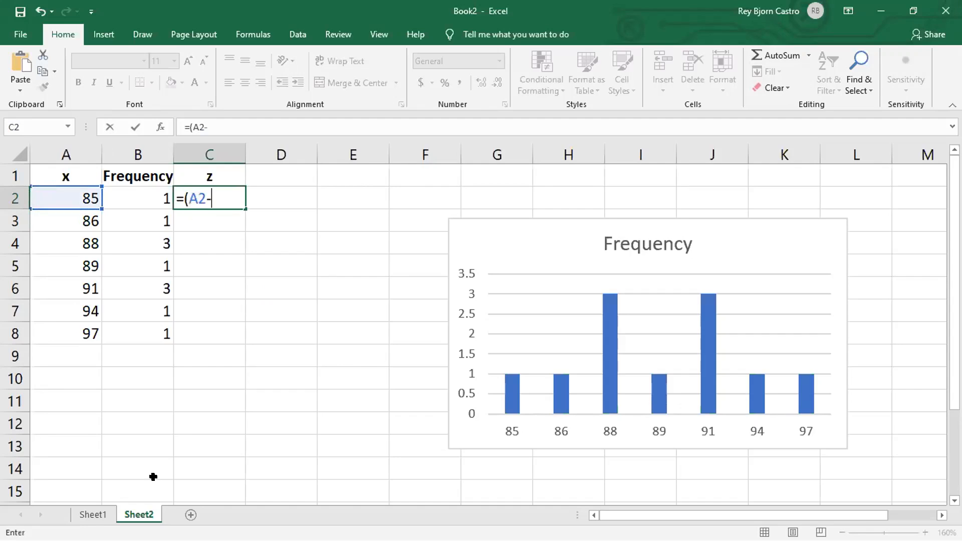
click(91, 514)
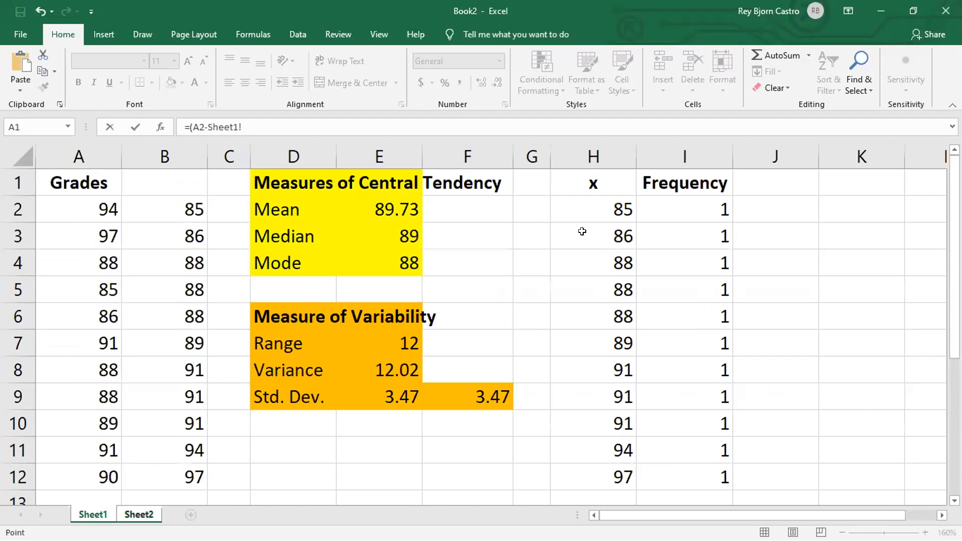
click(389, 209)
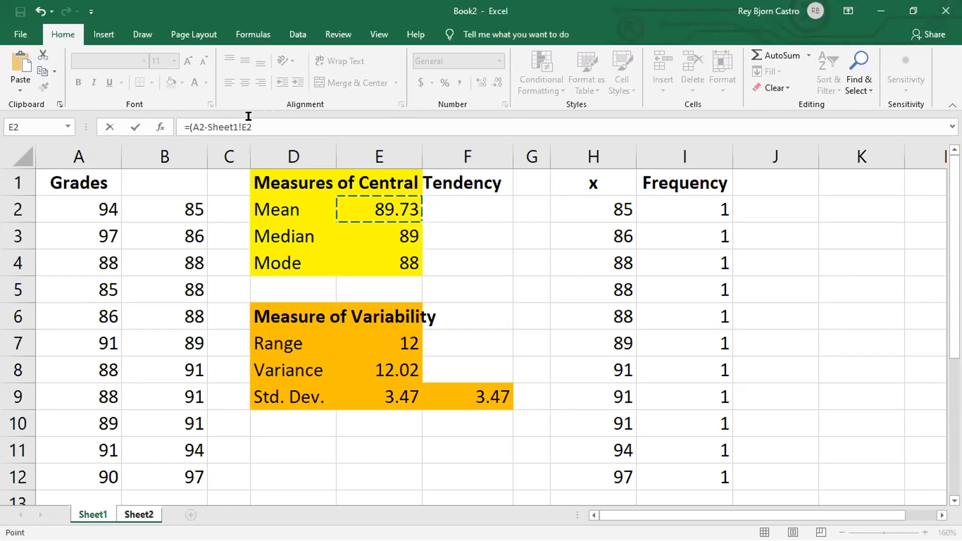
key(F4)
click(277, 116)
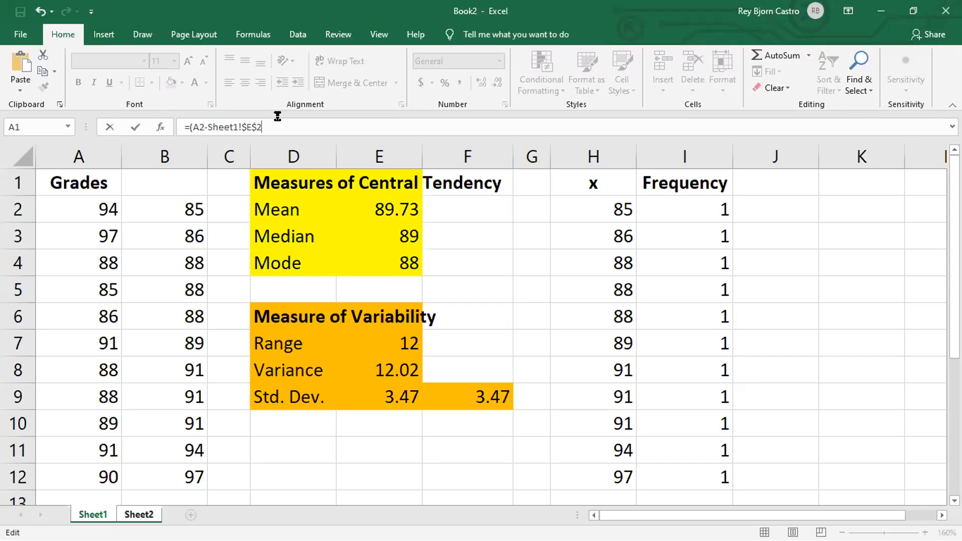
text(/)
click(399, 398)
key(F4)
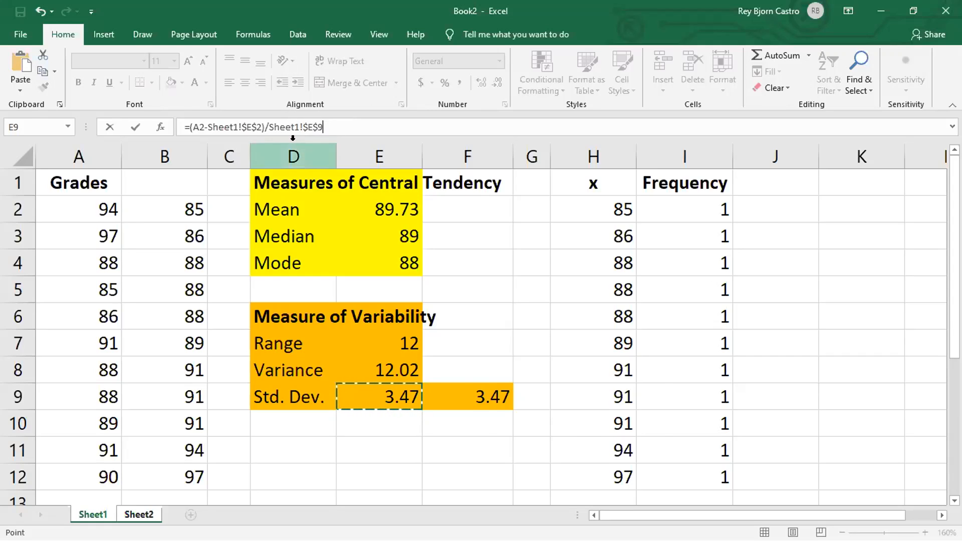
key(Return)
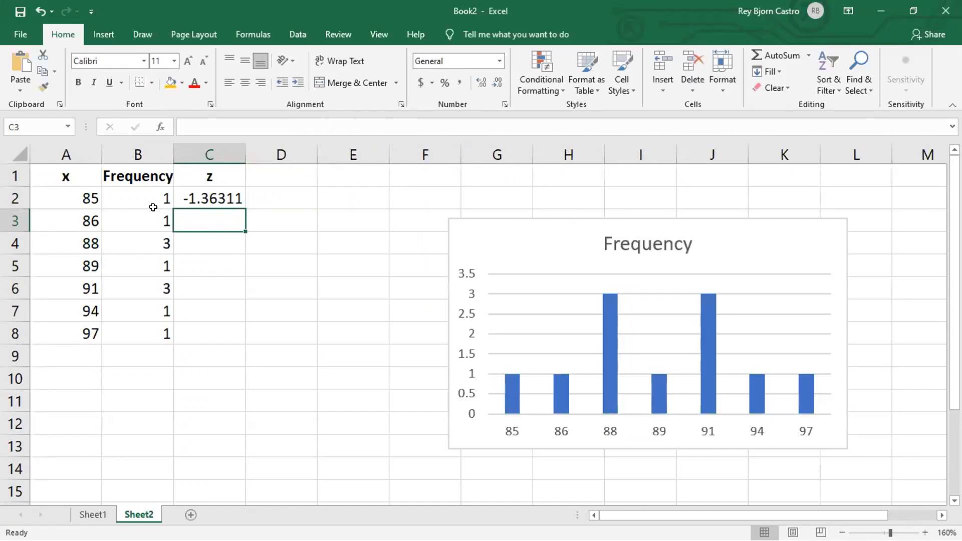
Step: Fill the z-score formula from C2 down to C8 and check the copied formulas
click(201, 192)
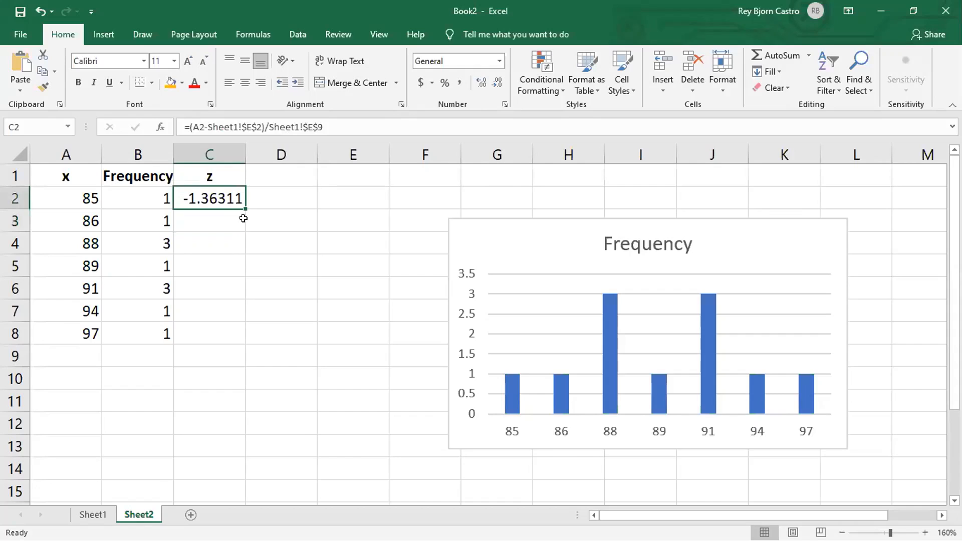
drag(243, 207, 253, 334)
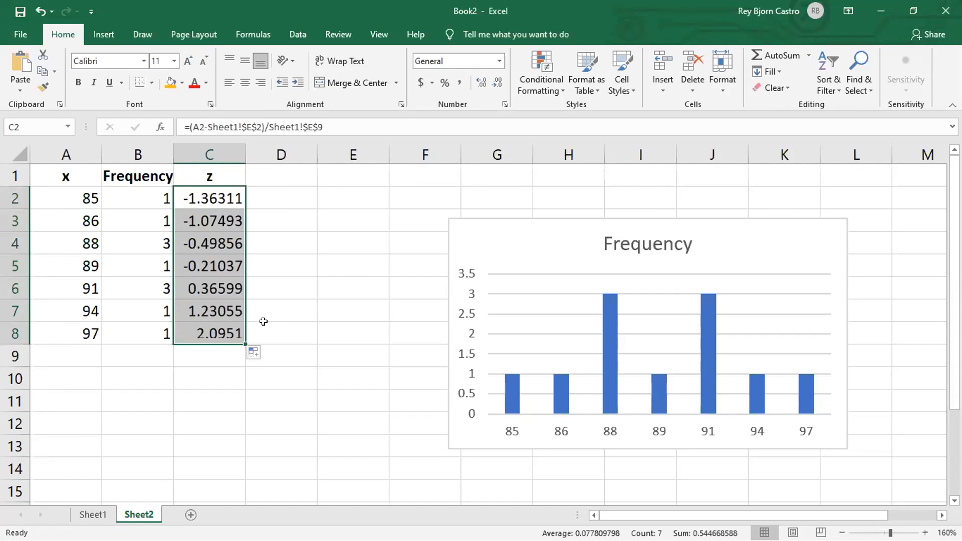
click(217, 219)
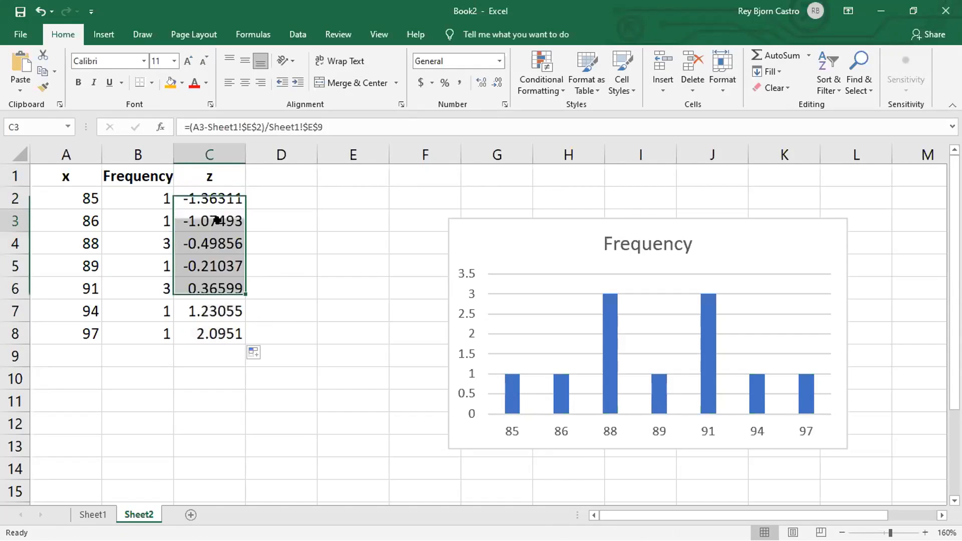
click(220, 195)
click(214, 220)
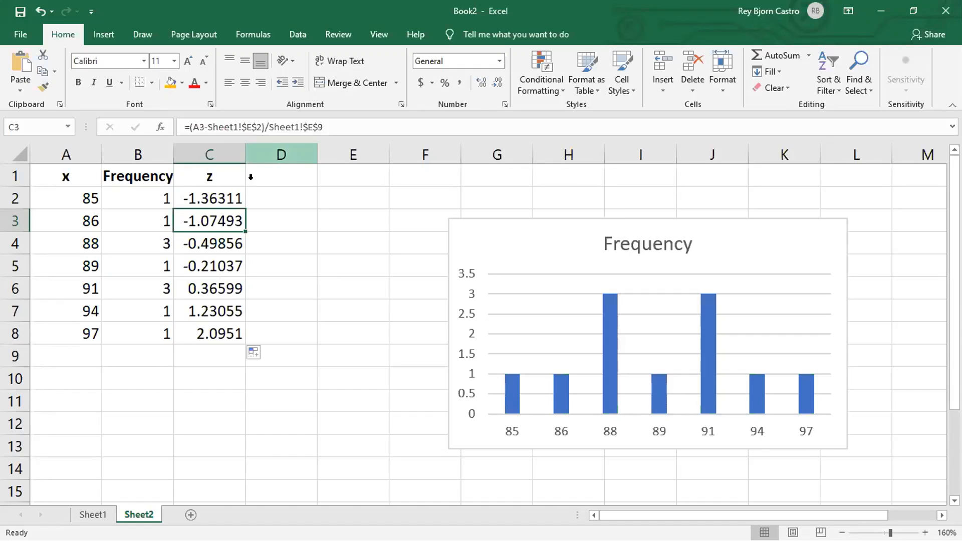
Step: Display Sheet1, switch to the browser and search Google for "normal distribution grapher"
click(92, 514)
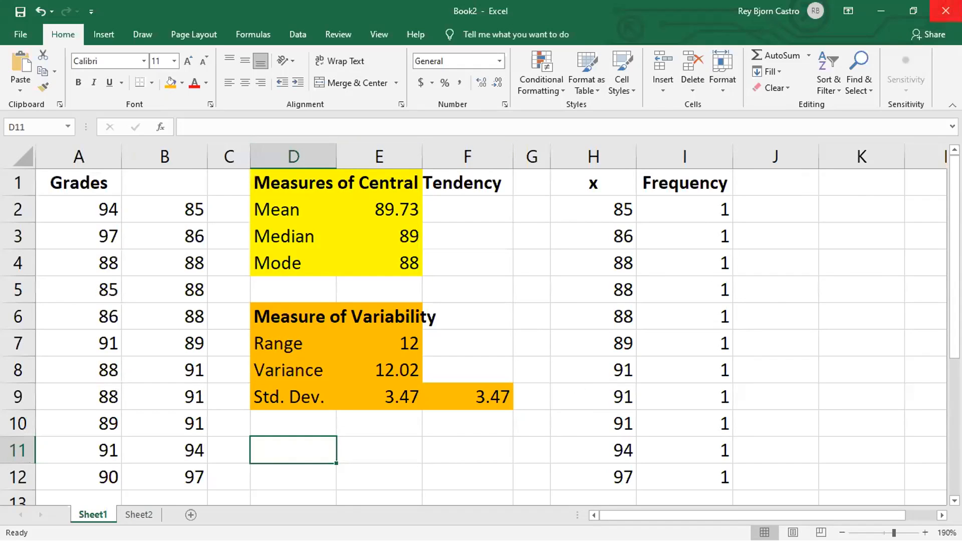
click(880, 11)
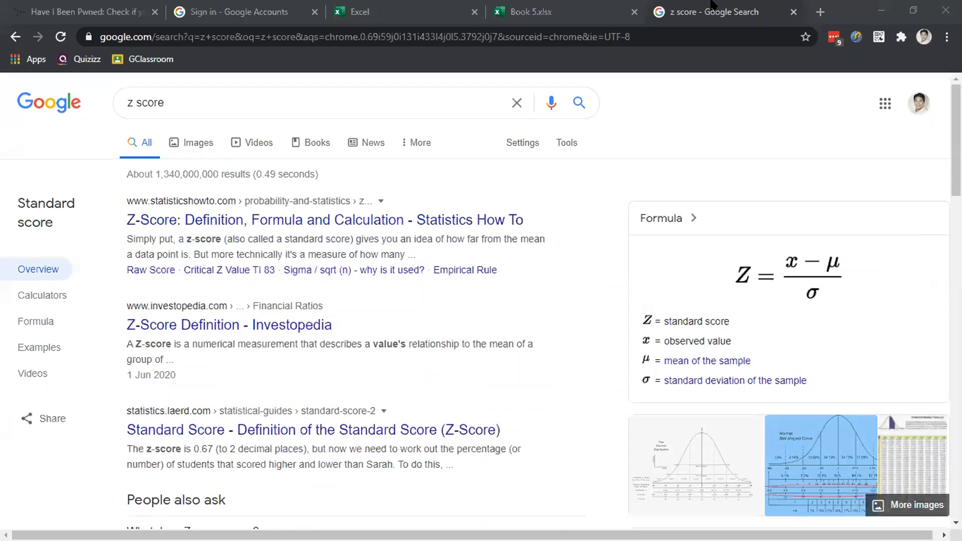
click(324, 98)
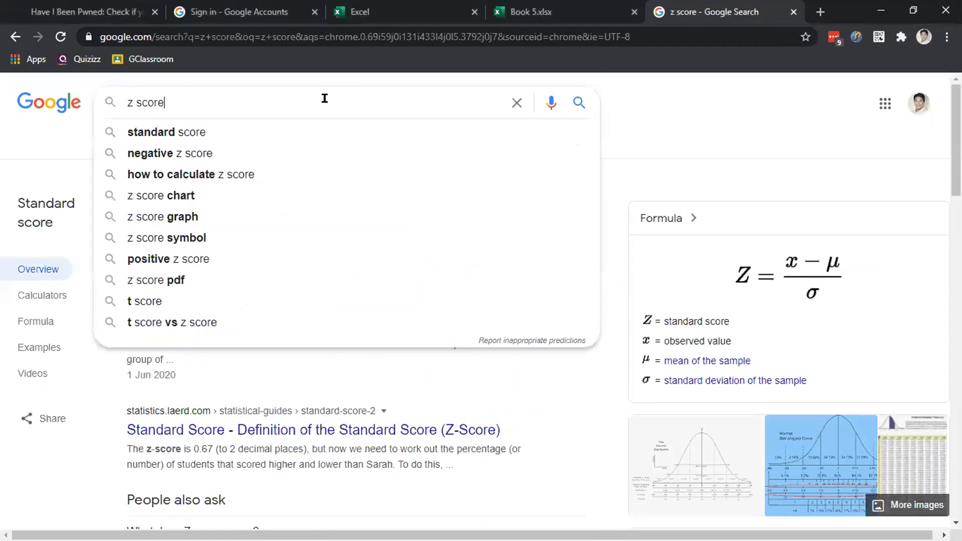
triple_click(324, 98)
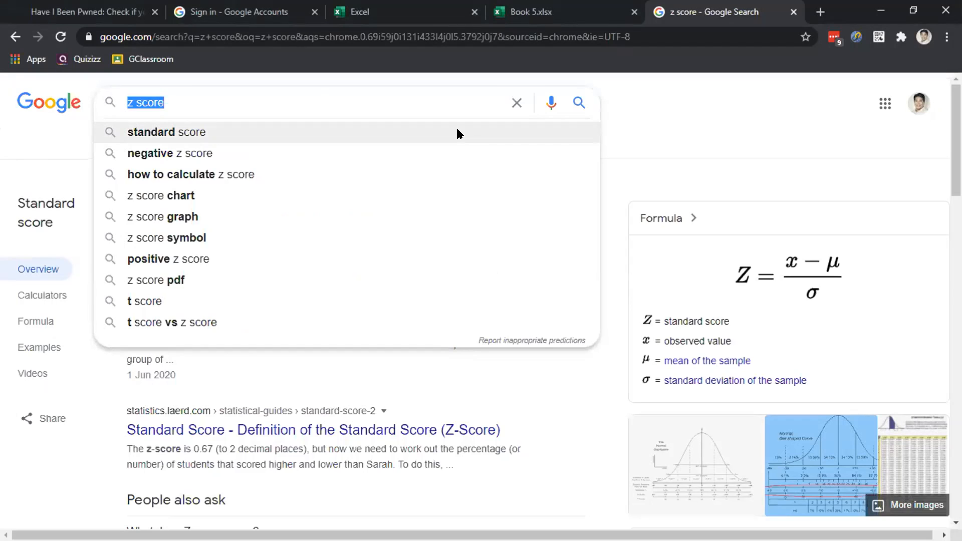
text(normal )
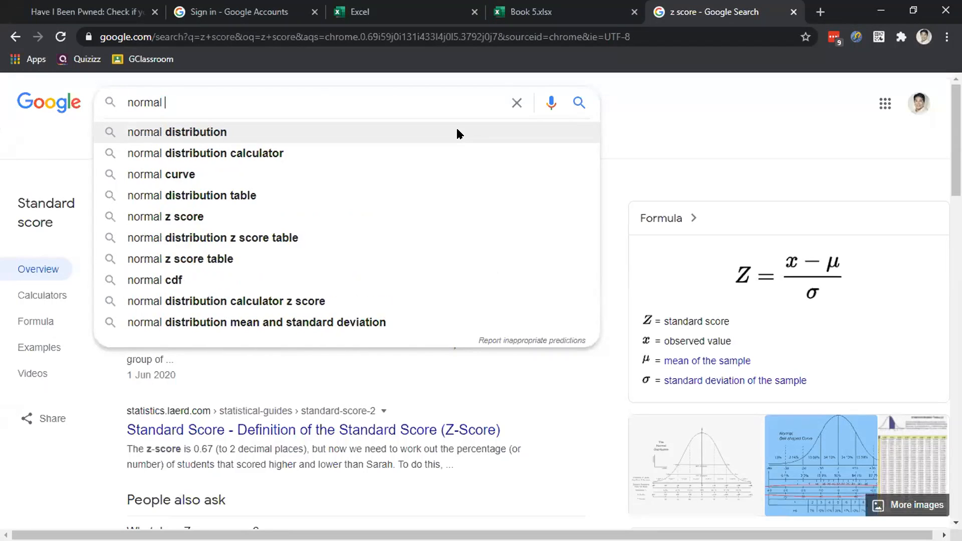
text(distribution)
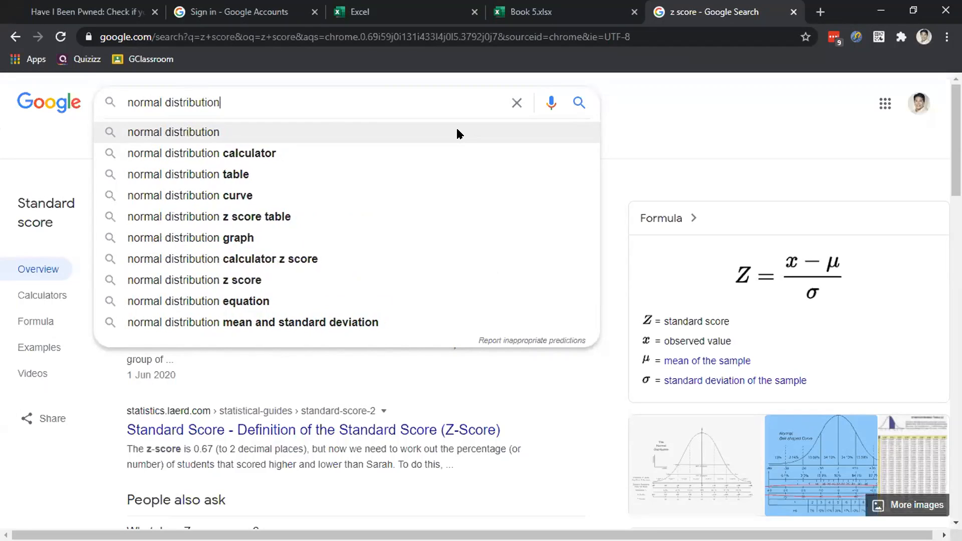
text( graph)
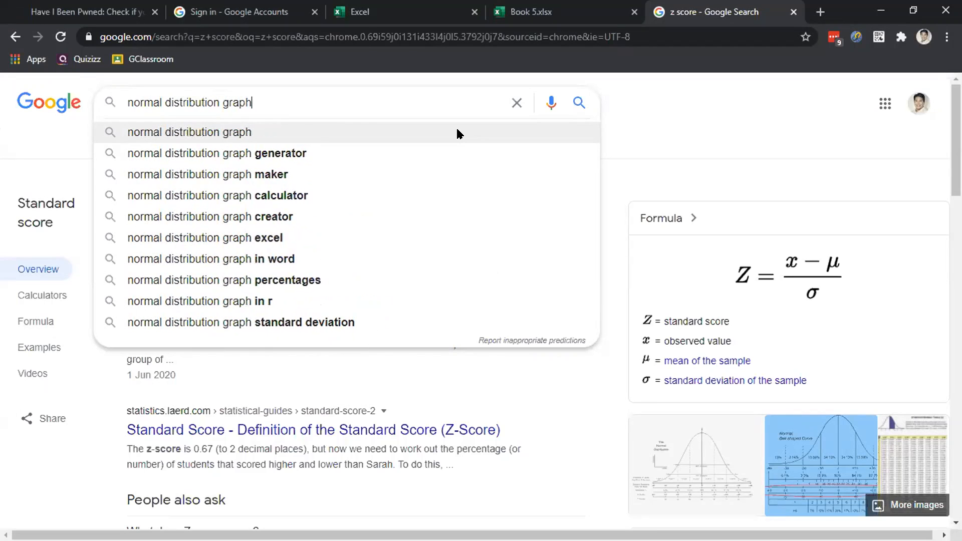
text(er)
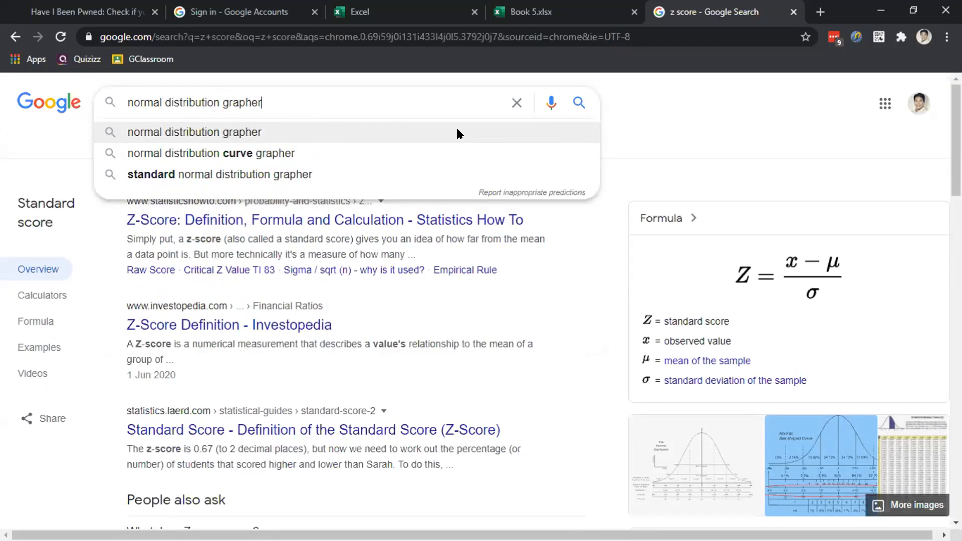
key(Return)
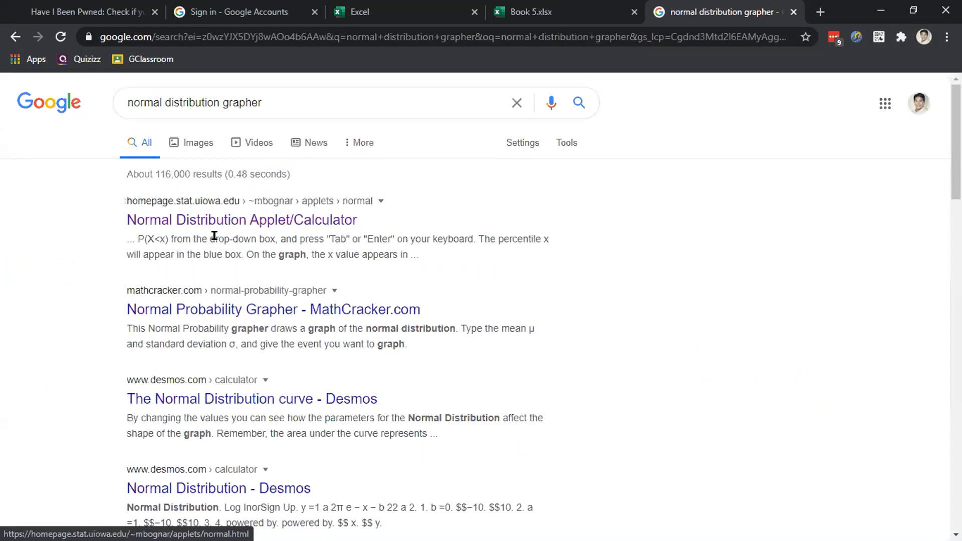
Step: Open the Normal Distribution Applet/Calculator result from homepage.stat.uiowa.edu in a new tab and display it
right_click(264, 220)
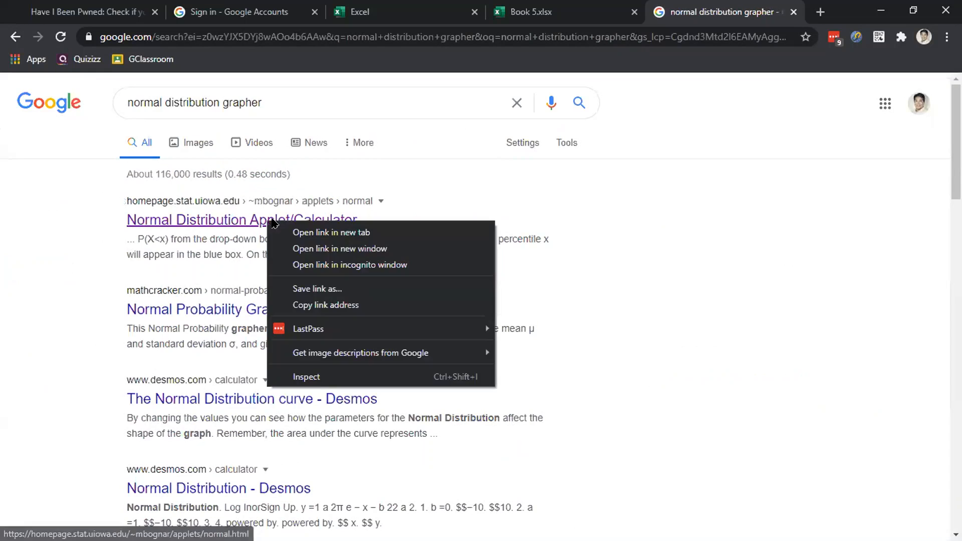
click(287, 227)
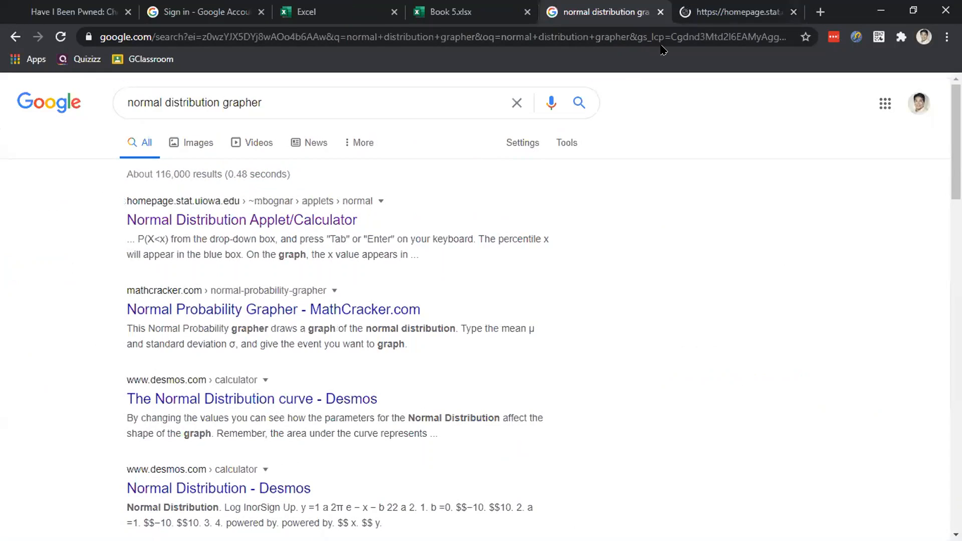
key(ctrl+Tab)
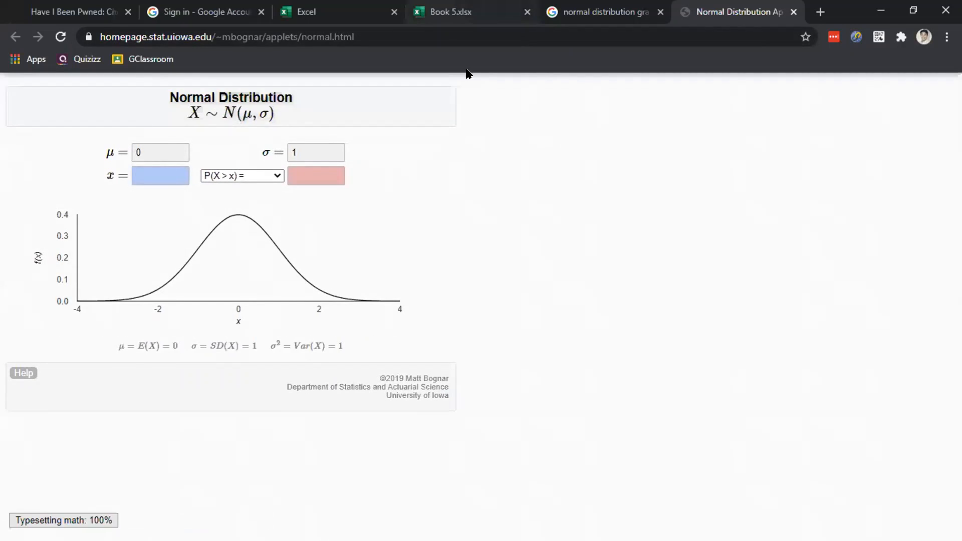
click(437, 20)
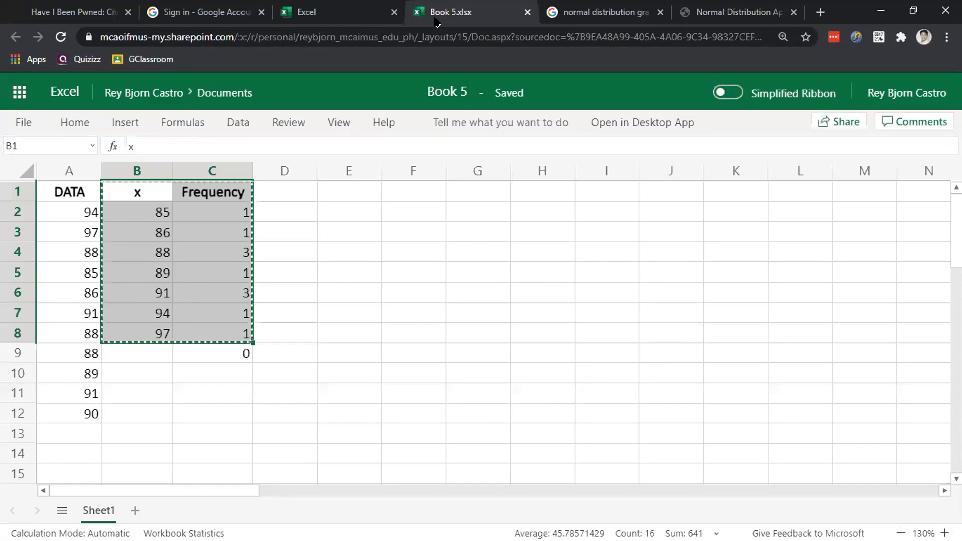
click(734, 11)
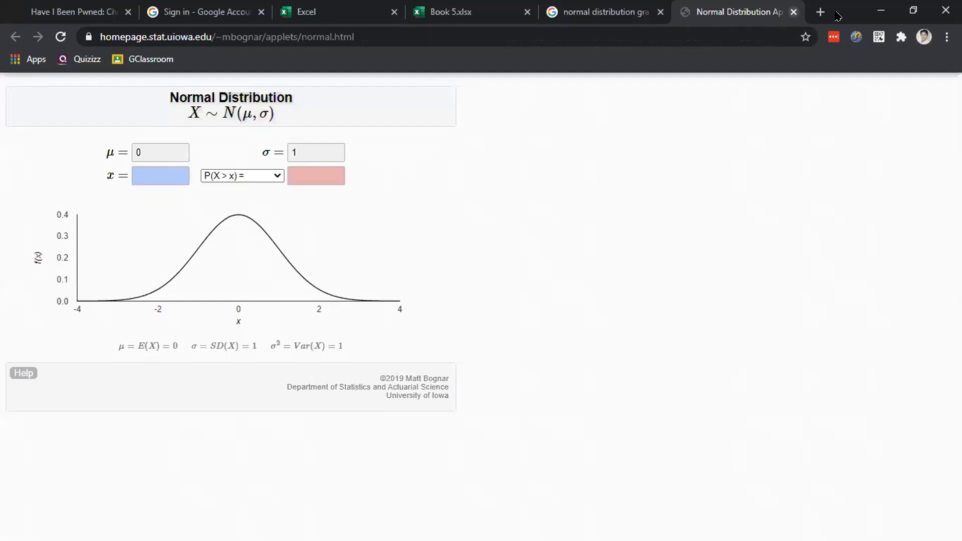
Step: Check the mean on Sheet1 in Excel, and set μ to 89.73 in the browser's Normal Distribution applet
click(880, 10)
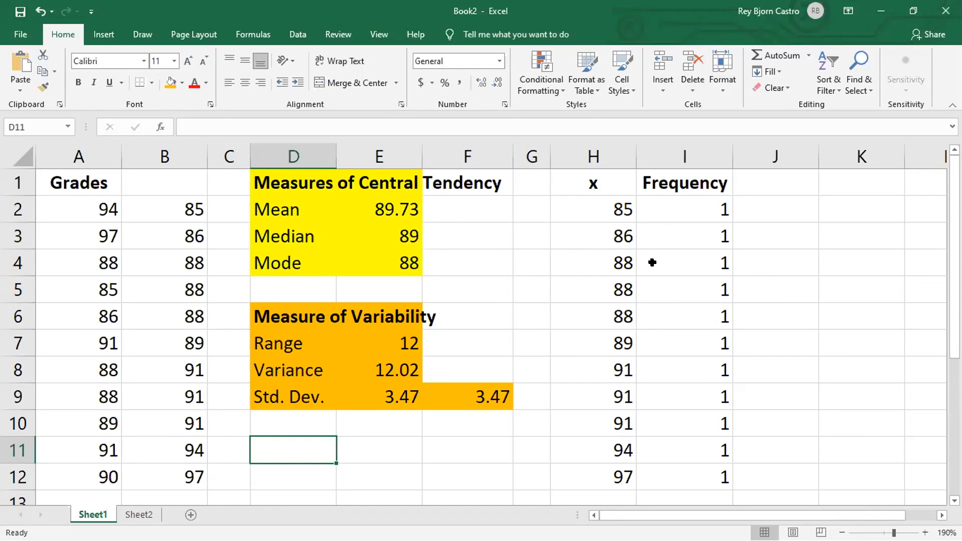
key(alt+Tab)
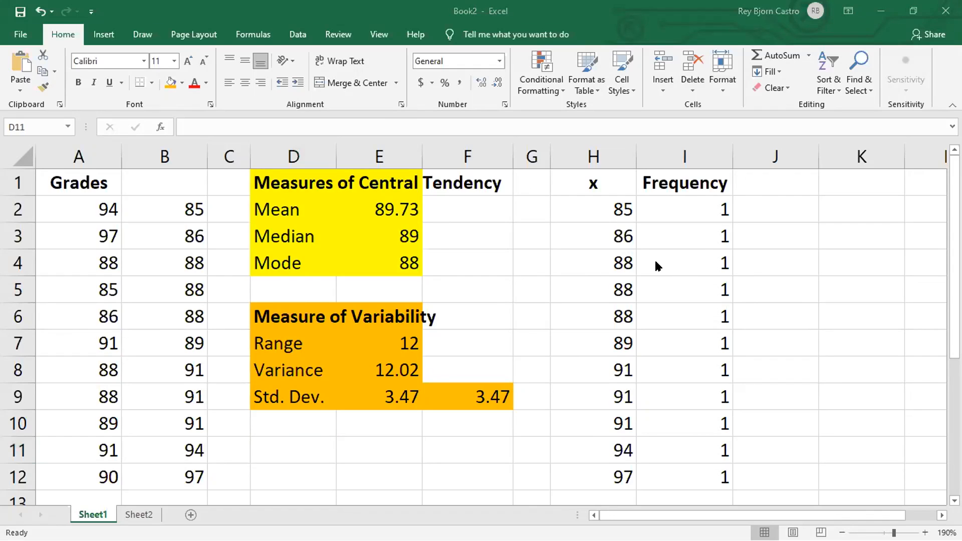
key(alt+Tab)
drag(168, 149, 106, 148)
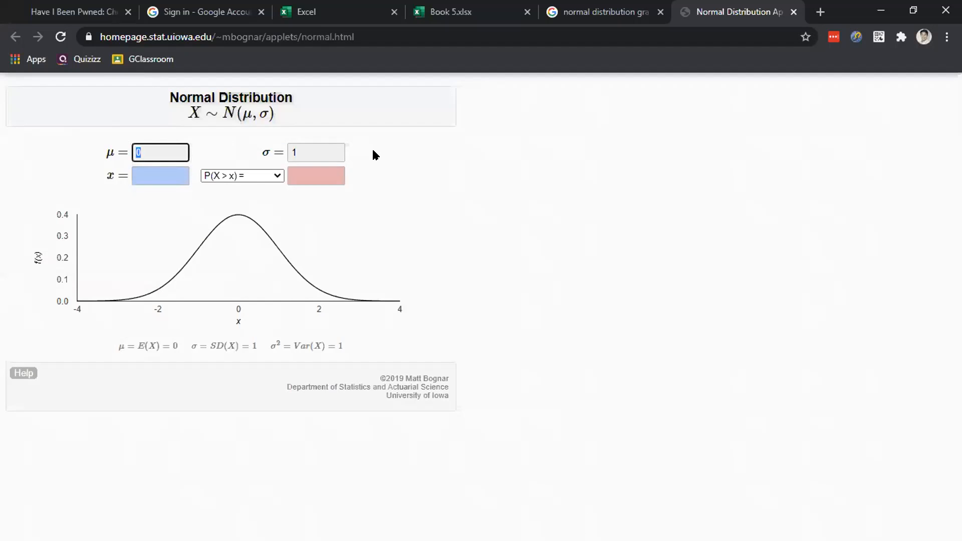
text(89.73)
key(Tab)
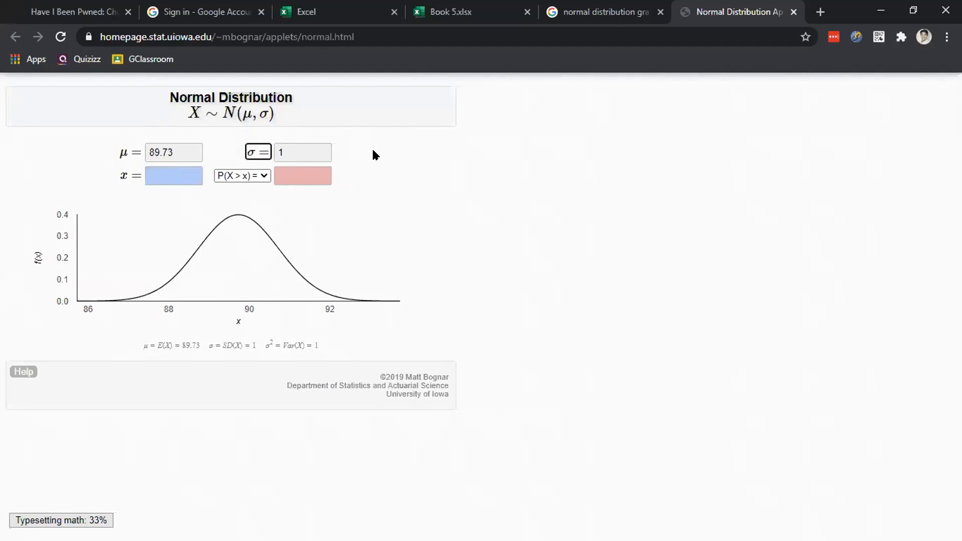
Step: Check the standard deviation on Sheet1 in Excel, and set σ to 3.47 in the browser's Normal Distribution applet
key(Tab)
text(3.)
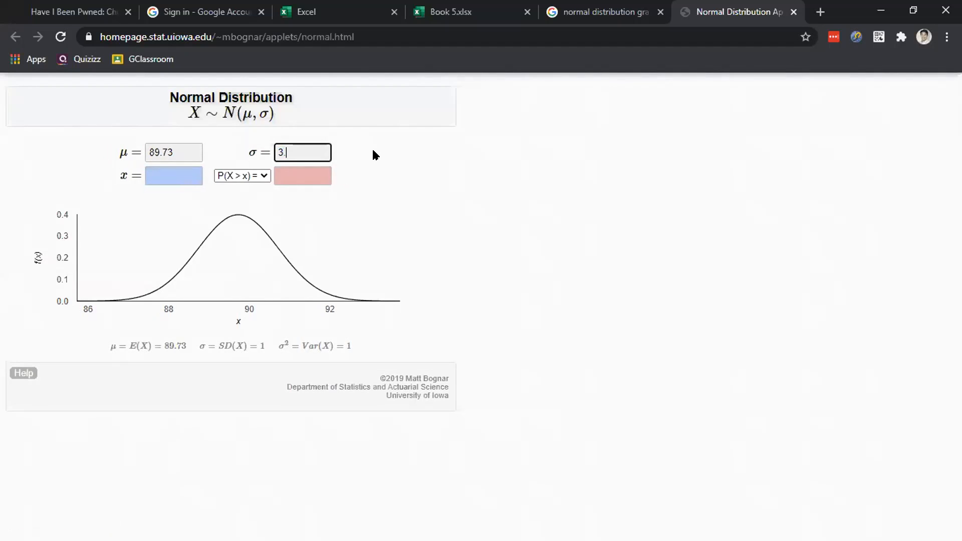
key(alt+Tab)
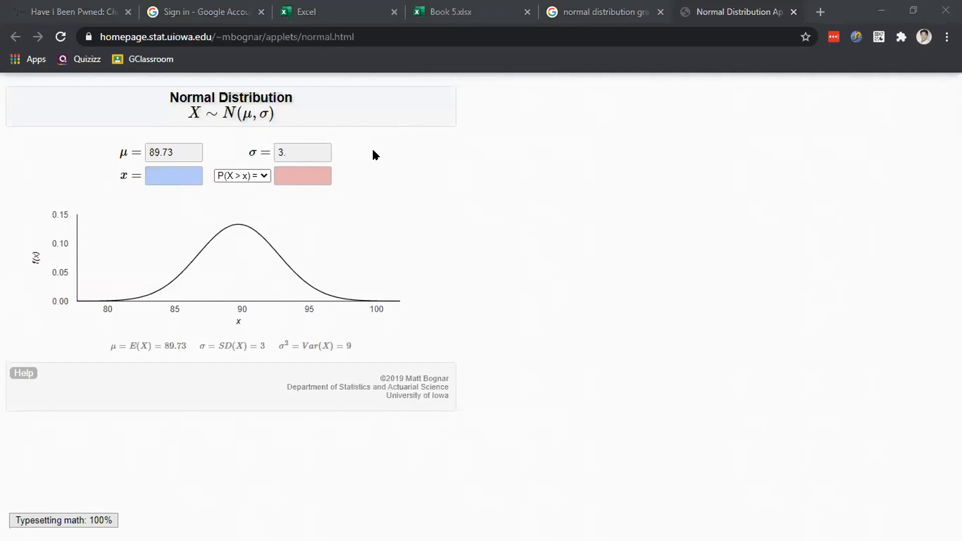
key(alt+Tab)
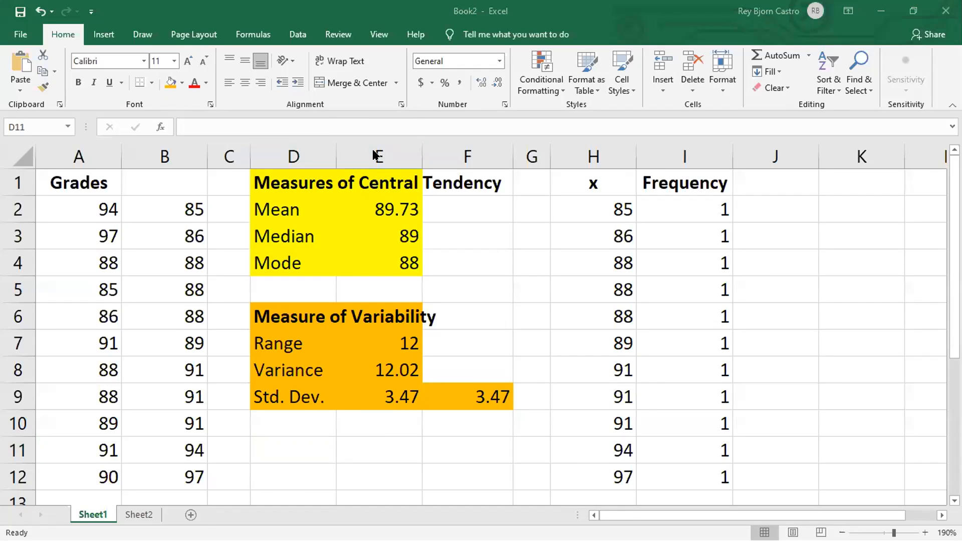
text(47)
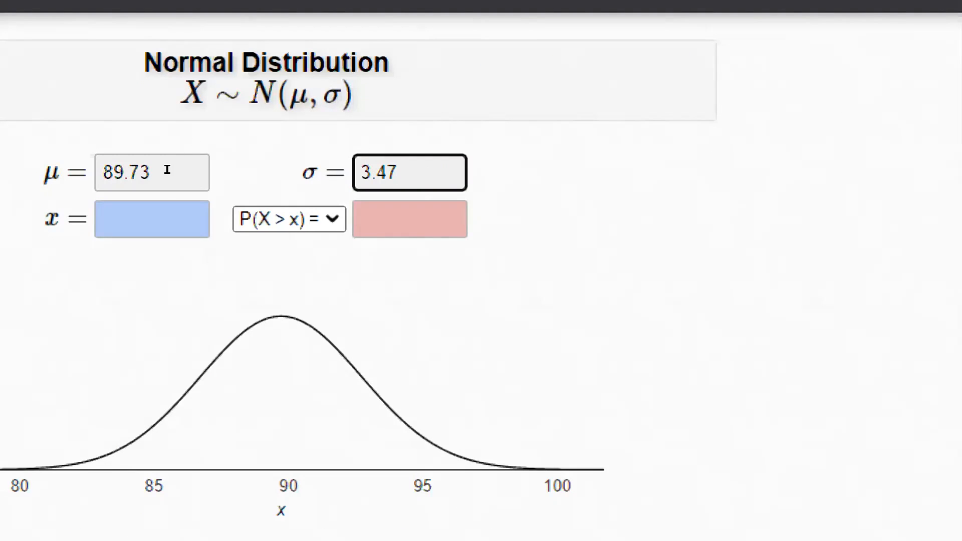
key(Tab)
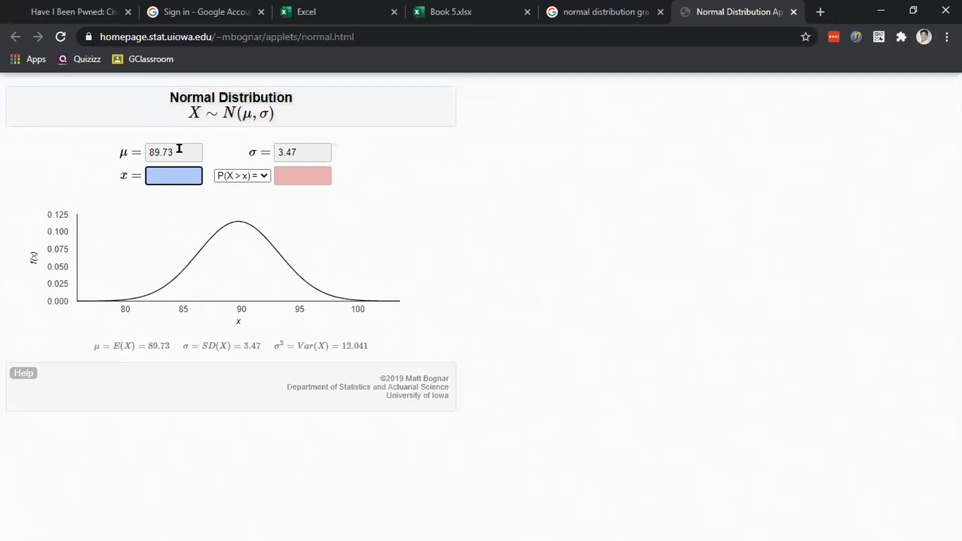
Step: Check the x column on Sheet1 in Excel, and try entering the letter x as the applet's x value with P(X > x)
key(alt+Tab)
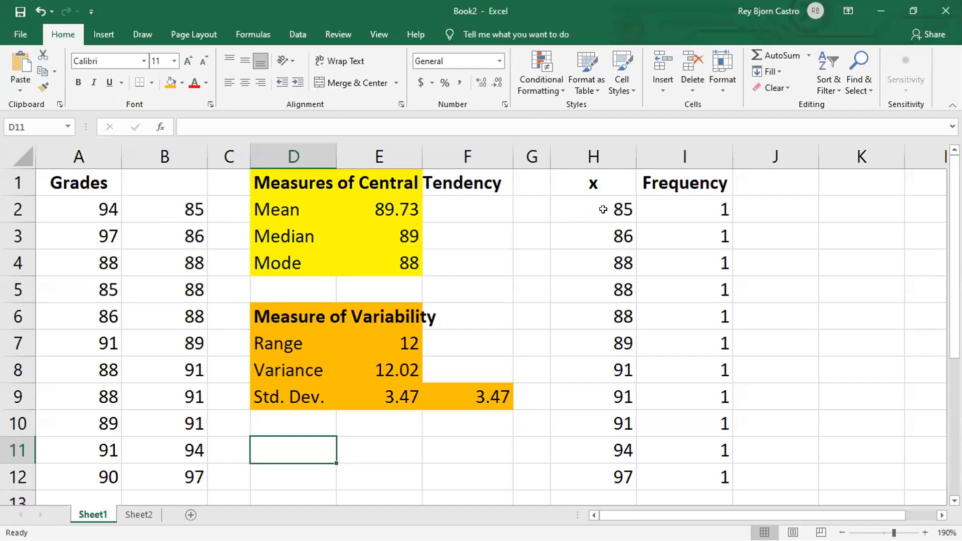
key(alt+Tab)
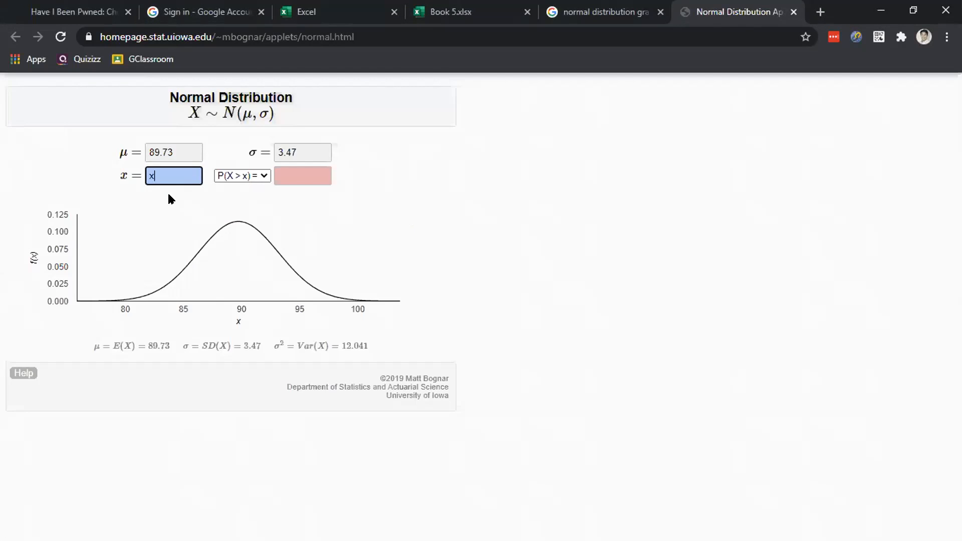
key(Return)
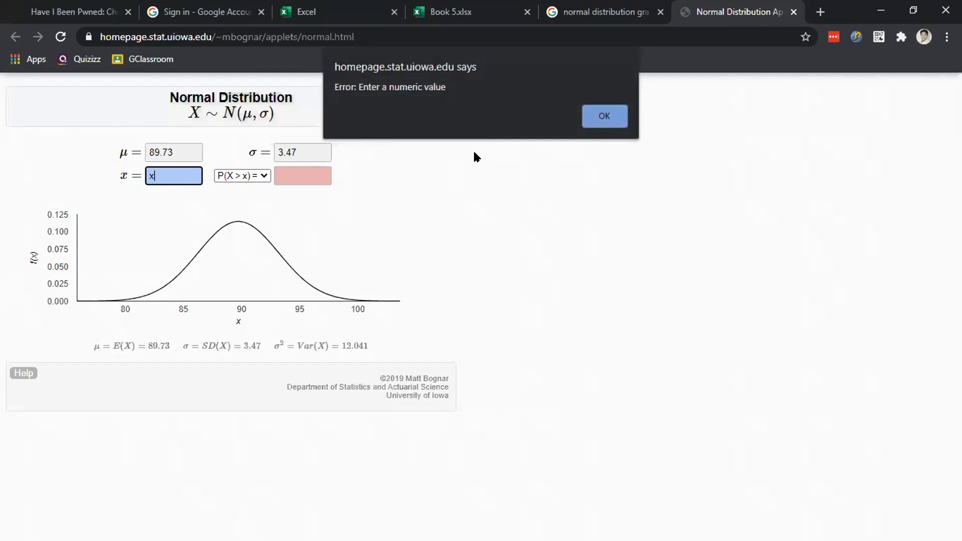
click(596, 119)
click(259, 175)
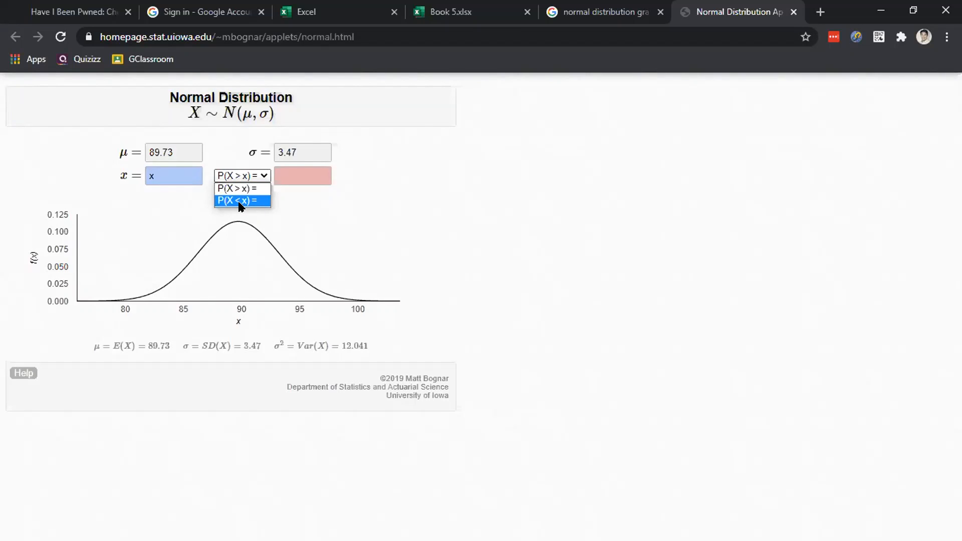
click(239, 188)
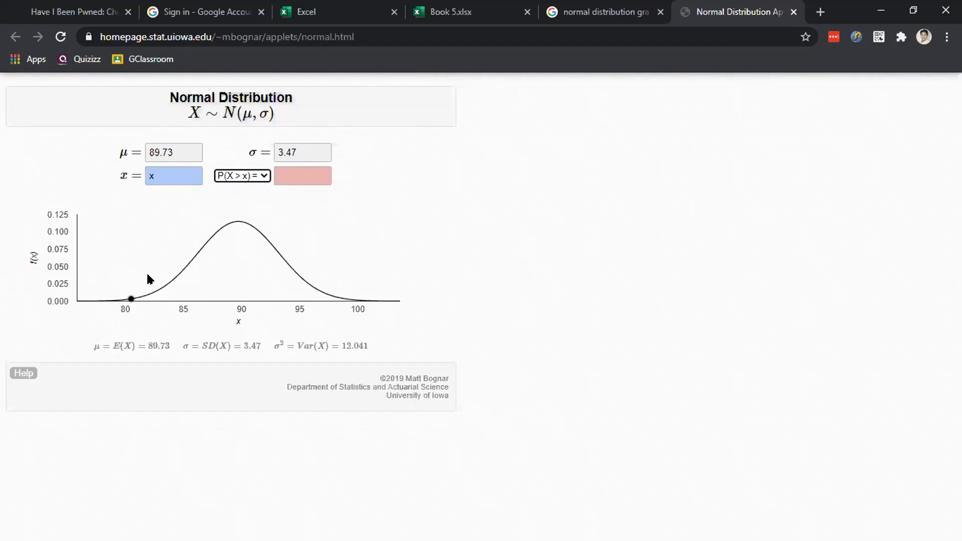
click(293, 170)
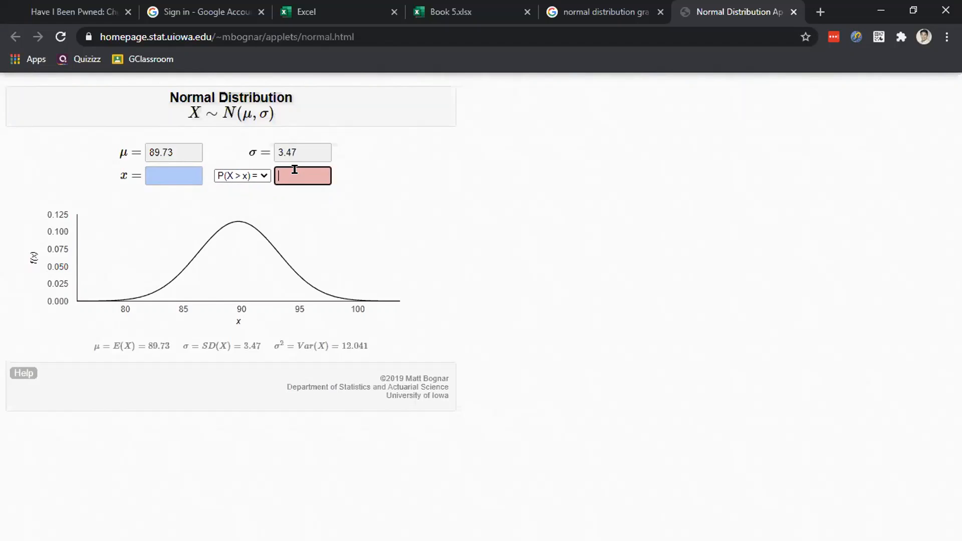
click(181, 167)
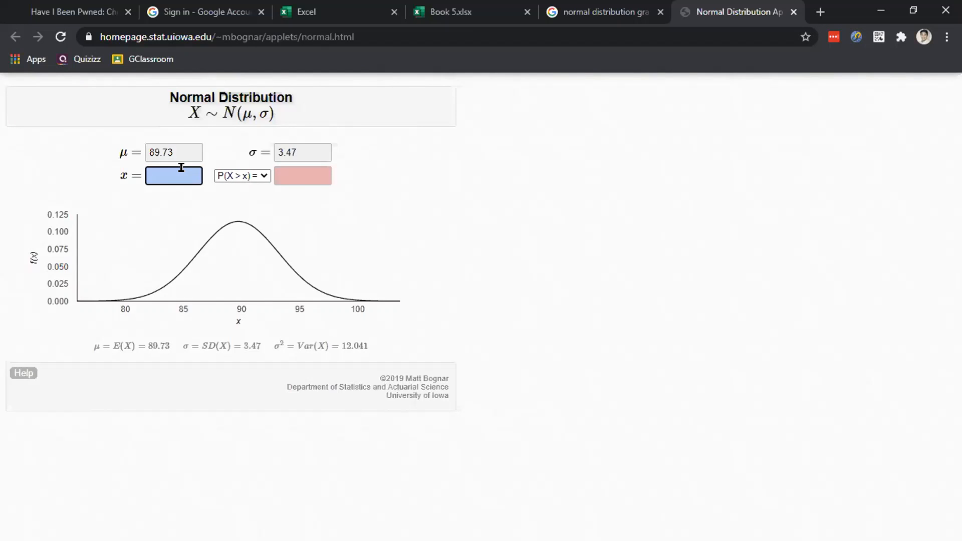
Step: Reload the applet page, check the mean on Sheet1 in Excel again, and set μ to 89.73 in the applet
key(F5)
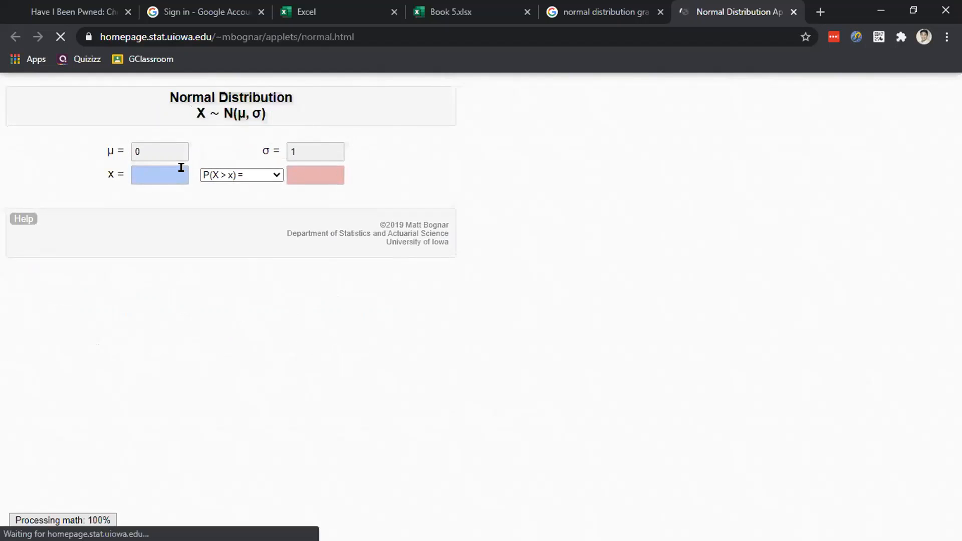
double_click(167, 155)
text(8)
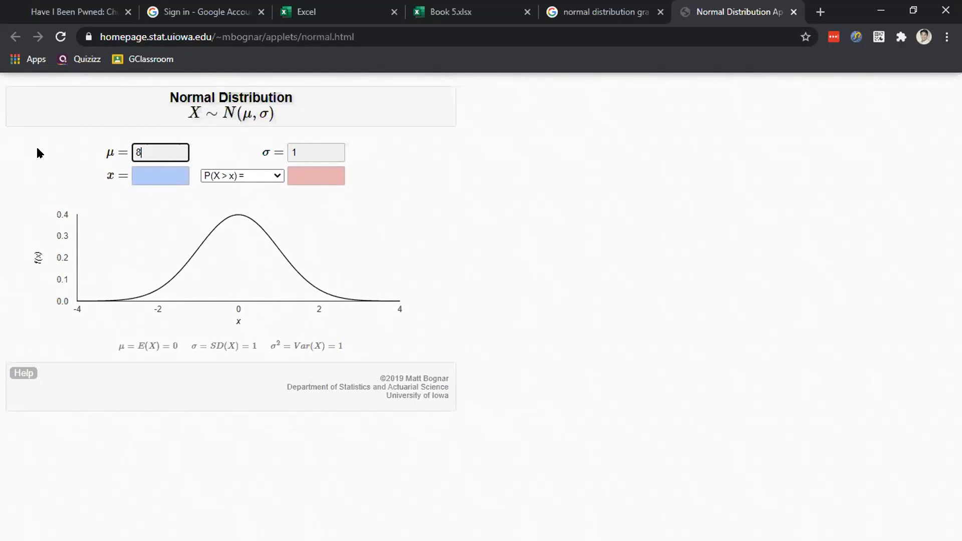
text(9.)
key(alt+Tab)
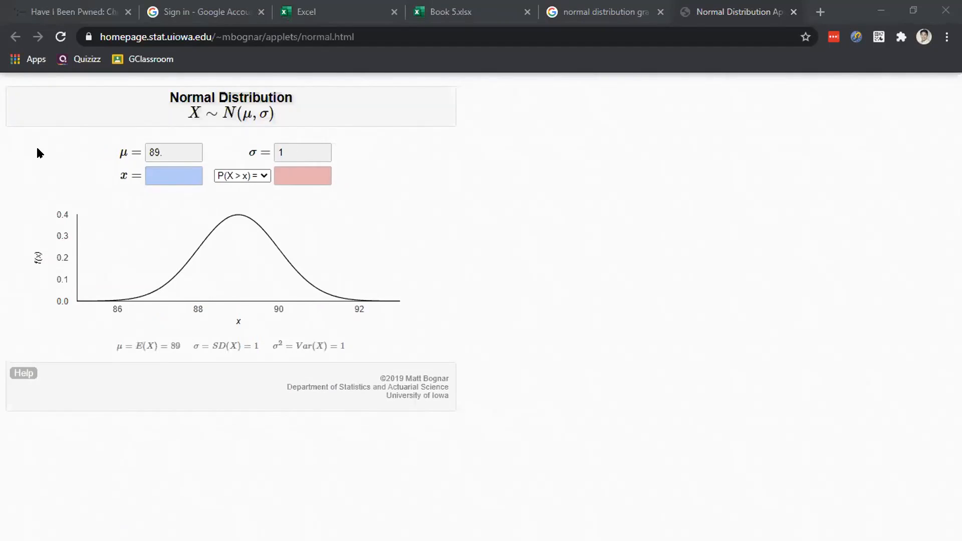
key(alt+Tab)
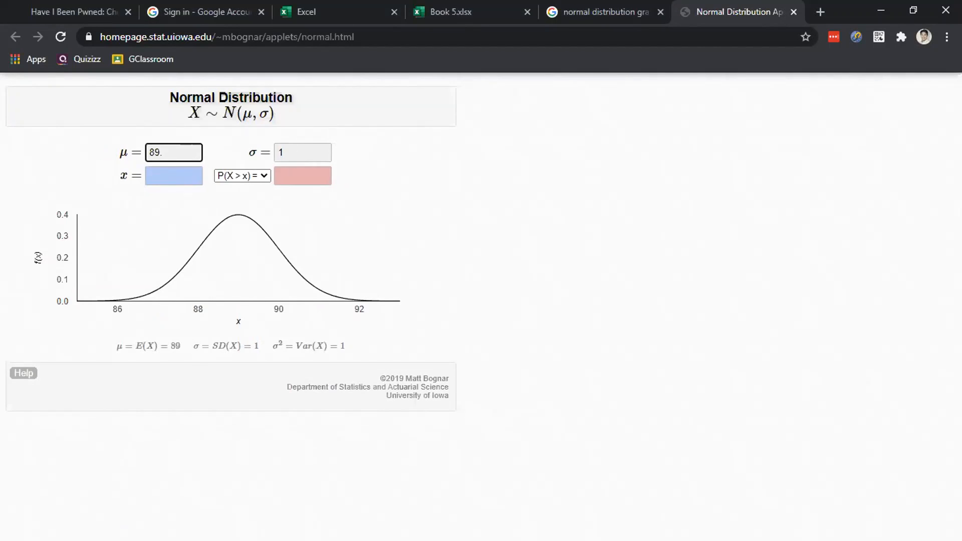
key(alt+Tab)
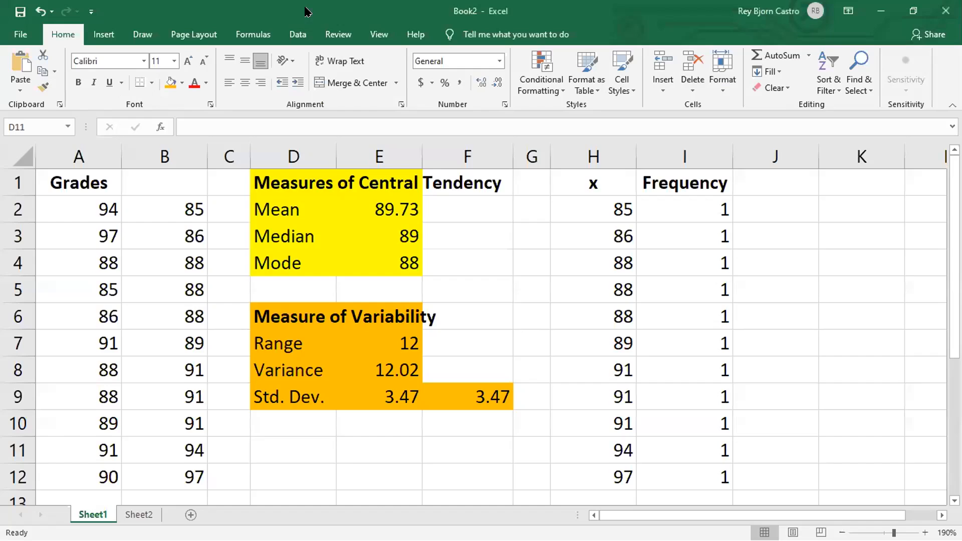
click(291, 454)
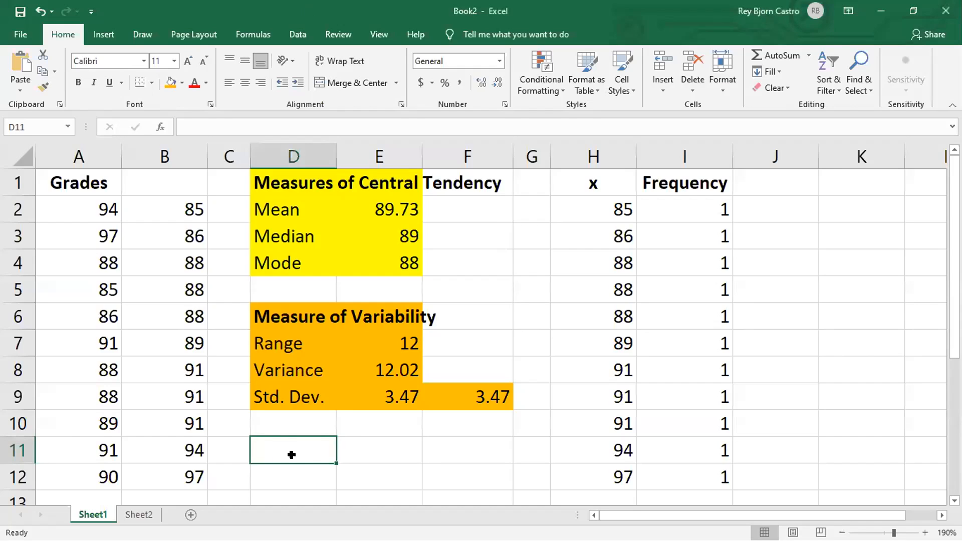
key(alt+Tab)
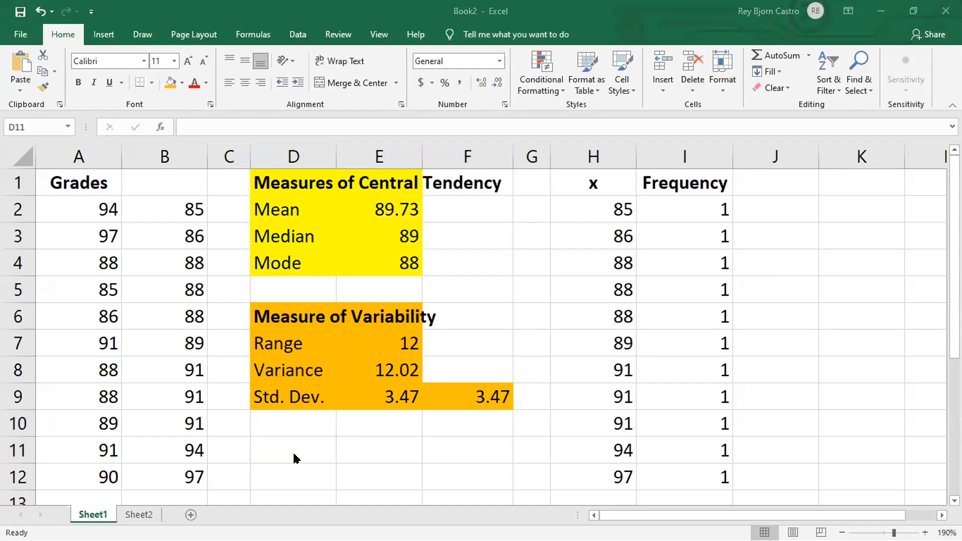
text(.73)
Step: Set the standard deviation σ of the reloaded normal distribution to 3.47
key(Tab)
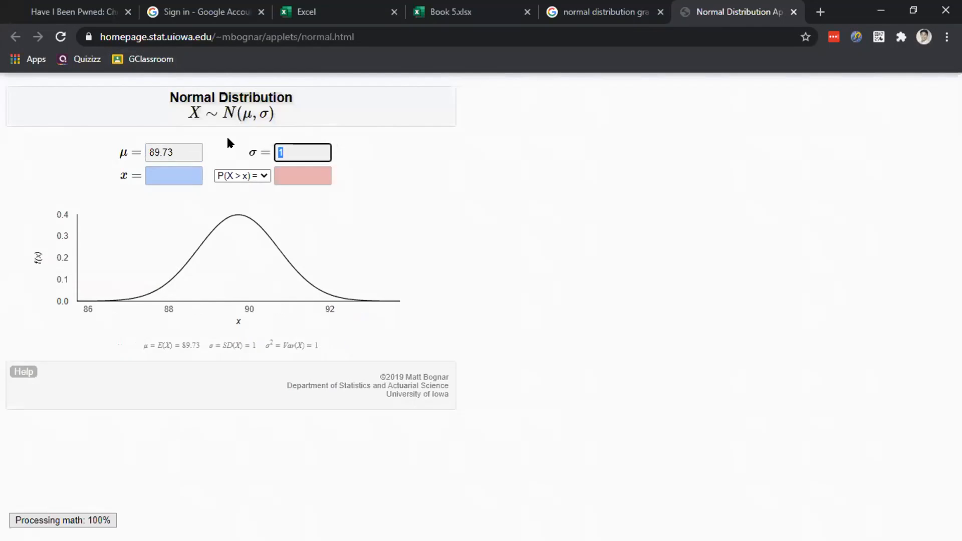
text(3.)
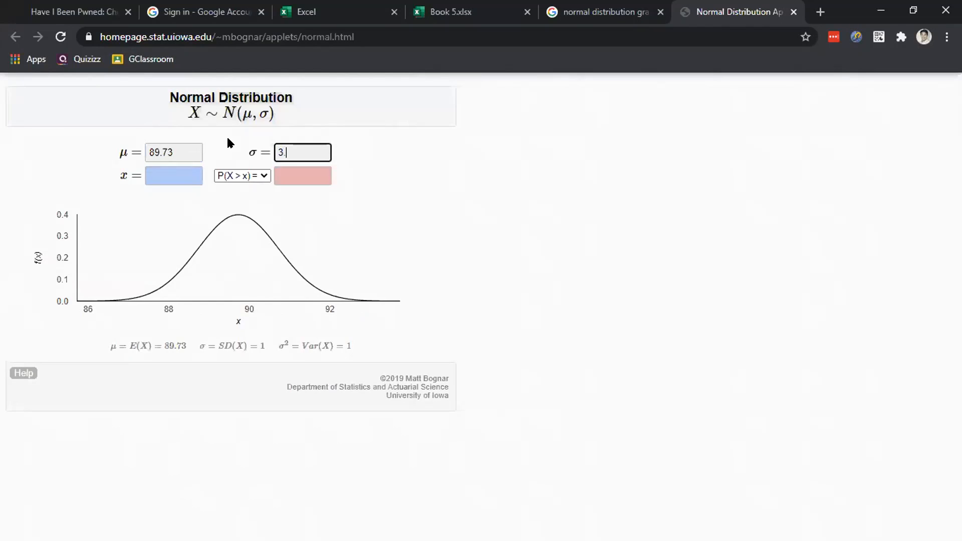
text(72)
key(BackSpace)
key(BackSpace)
text(47)
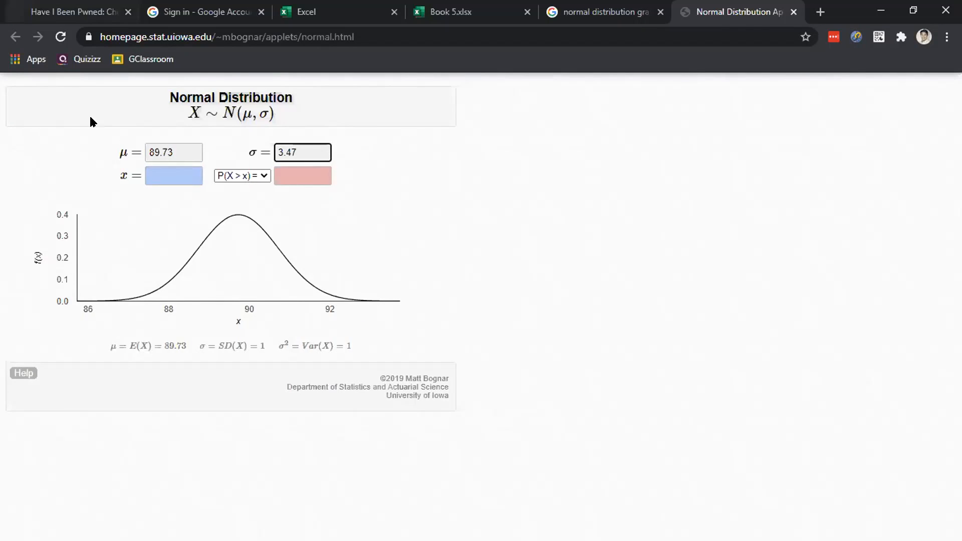
Step: Set x to 85 and compute the probability P(X > x), followed by P(X < x)
click(147, 171)
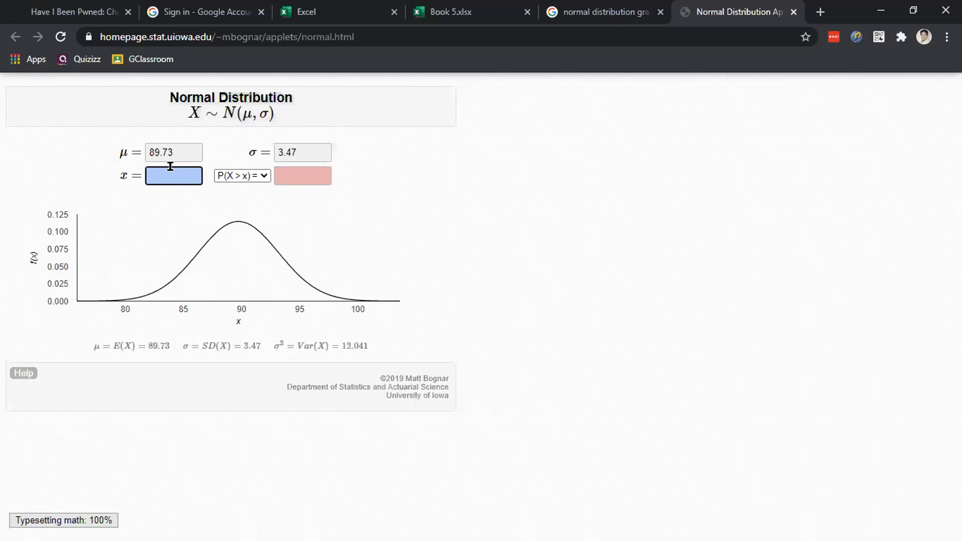
text(85)
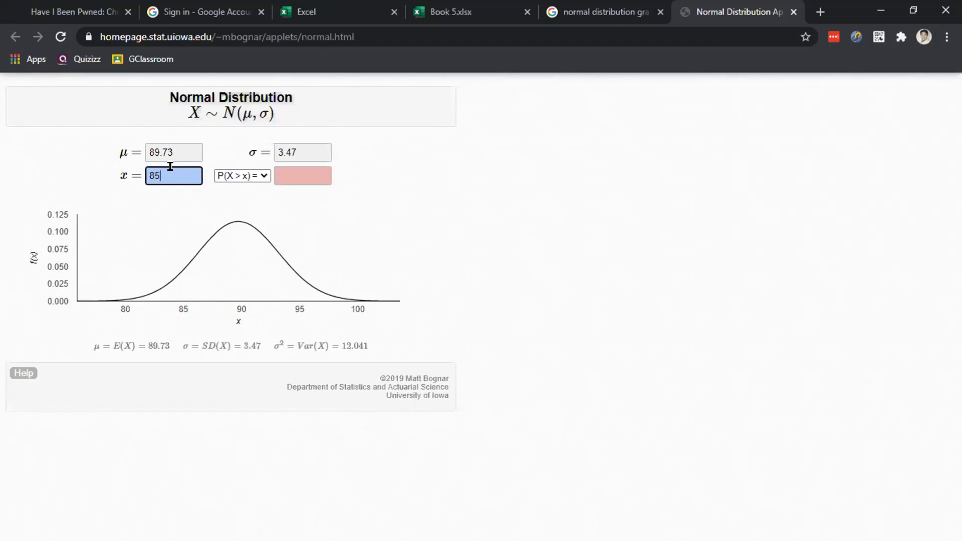
click(265, 175)
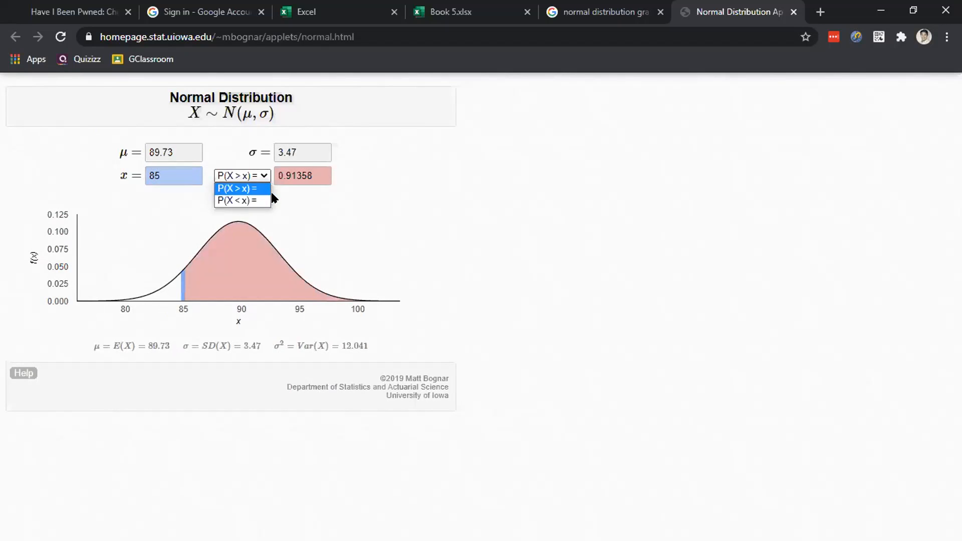
click(255, 189)
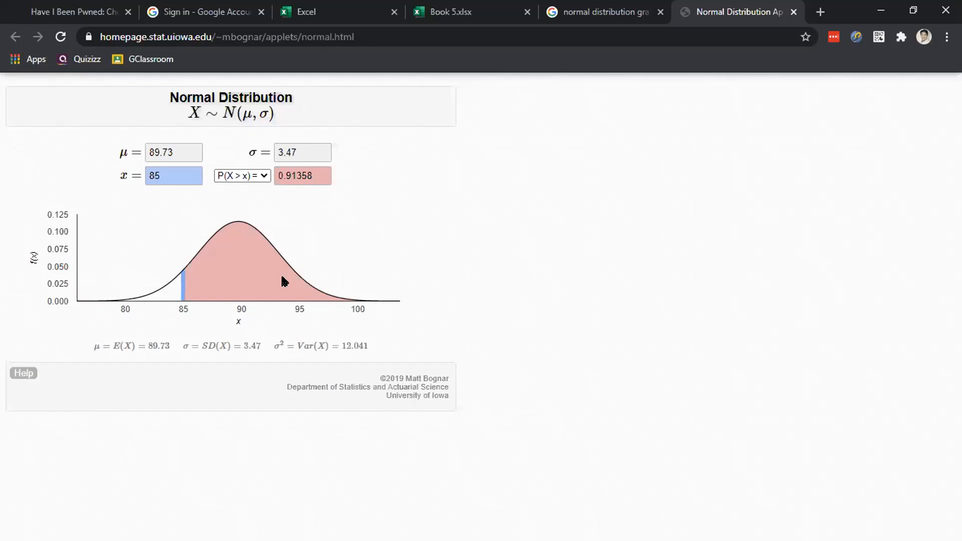
click(258, 176)
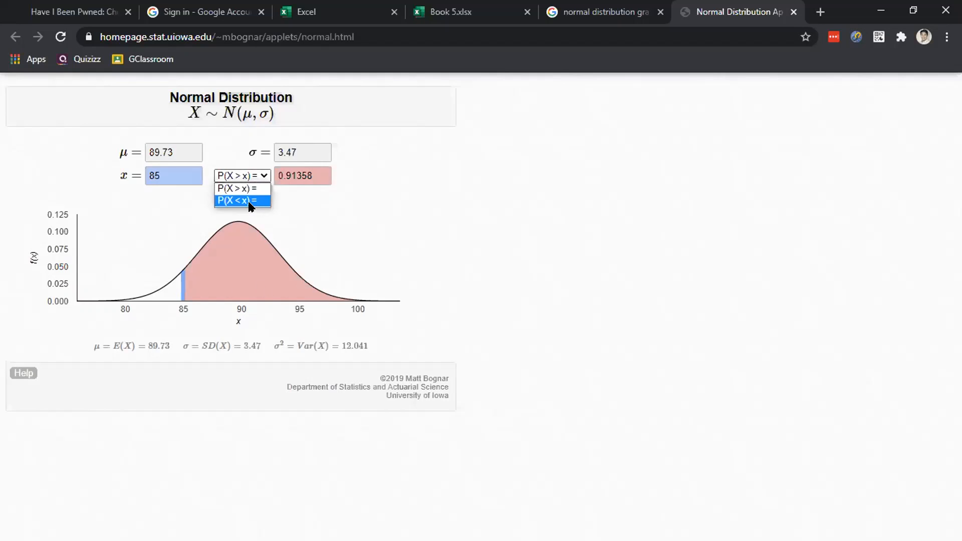
click(248, 200)
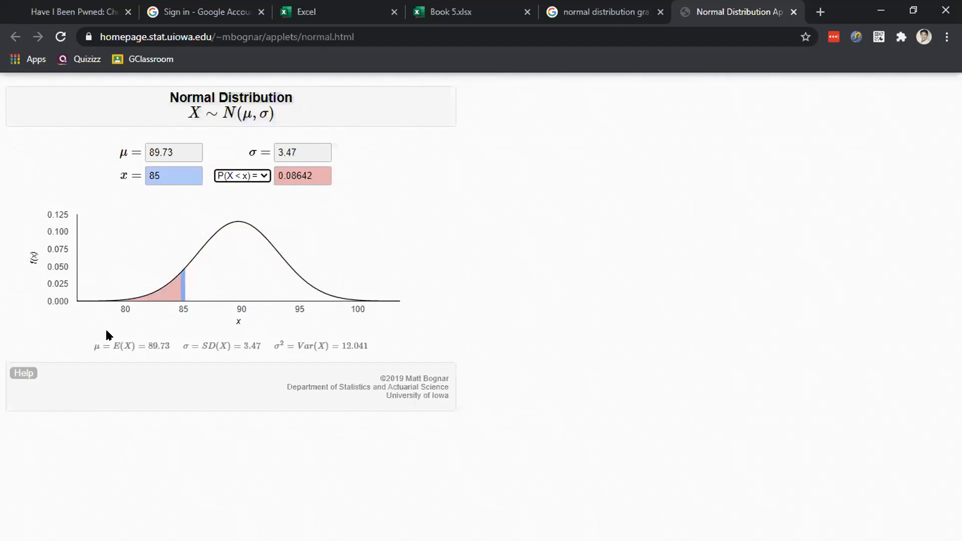